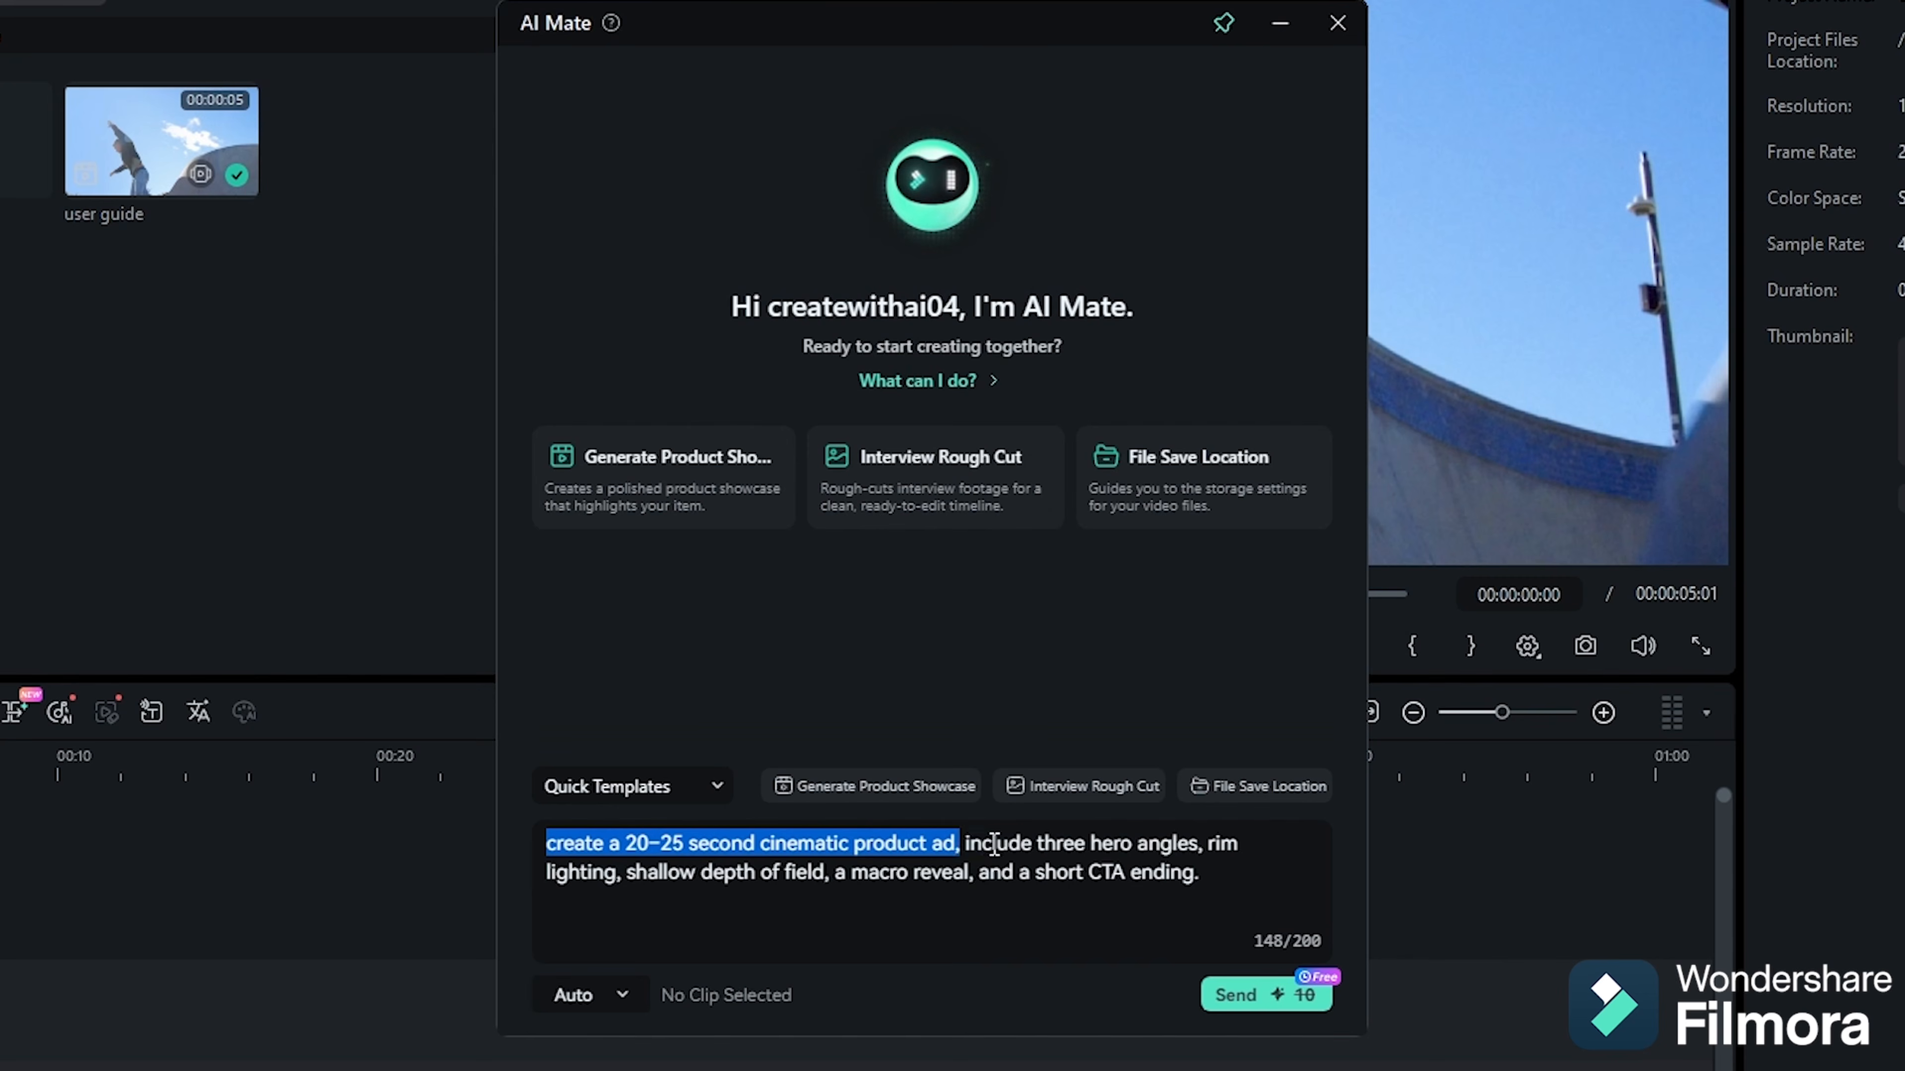
# - Send AI Mate the prompt for a 20–25 second cinematic product ad with three hero angles, rim lighting, macro reveal and CTA ending
pyautogui.moveTo(1200, 855); pyautogui.dragTo(1248, 878)
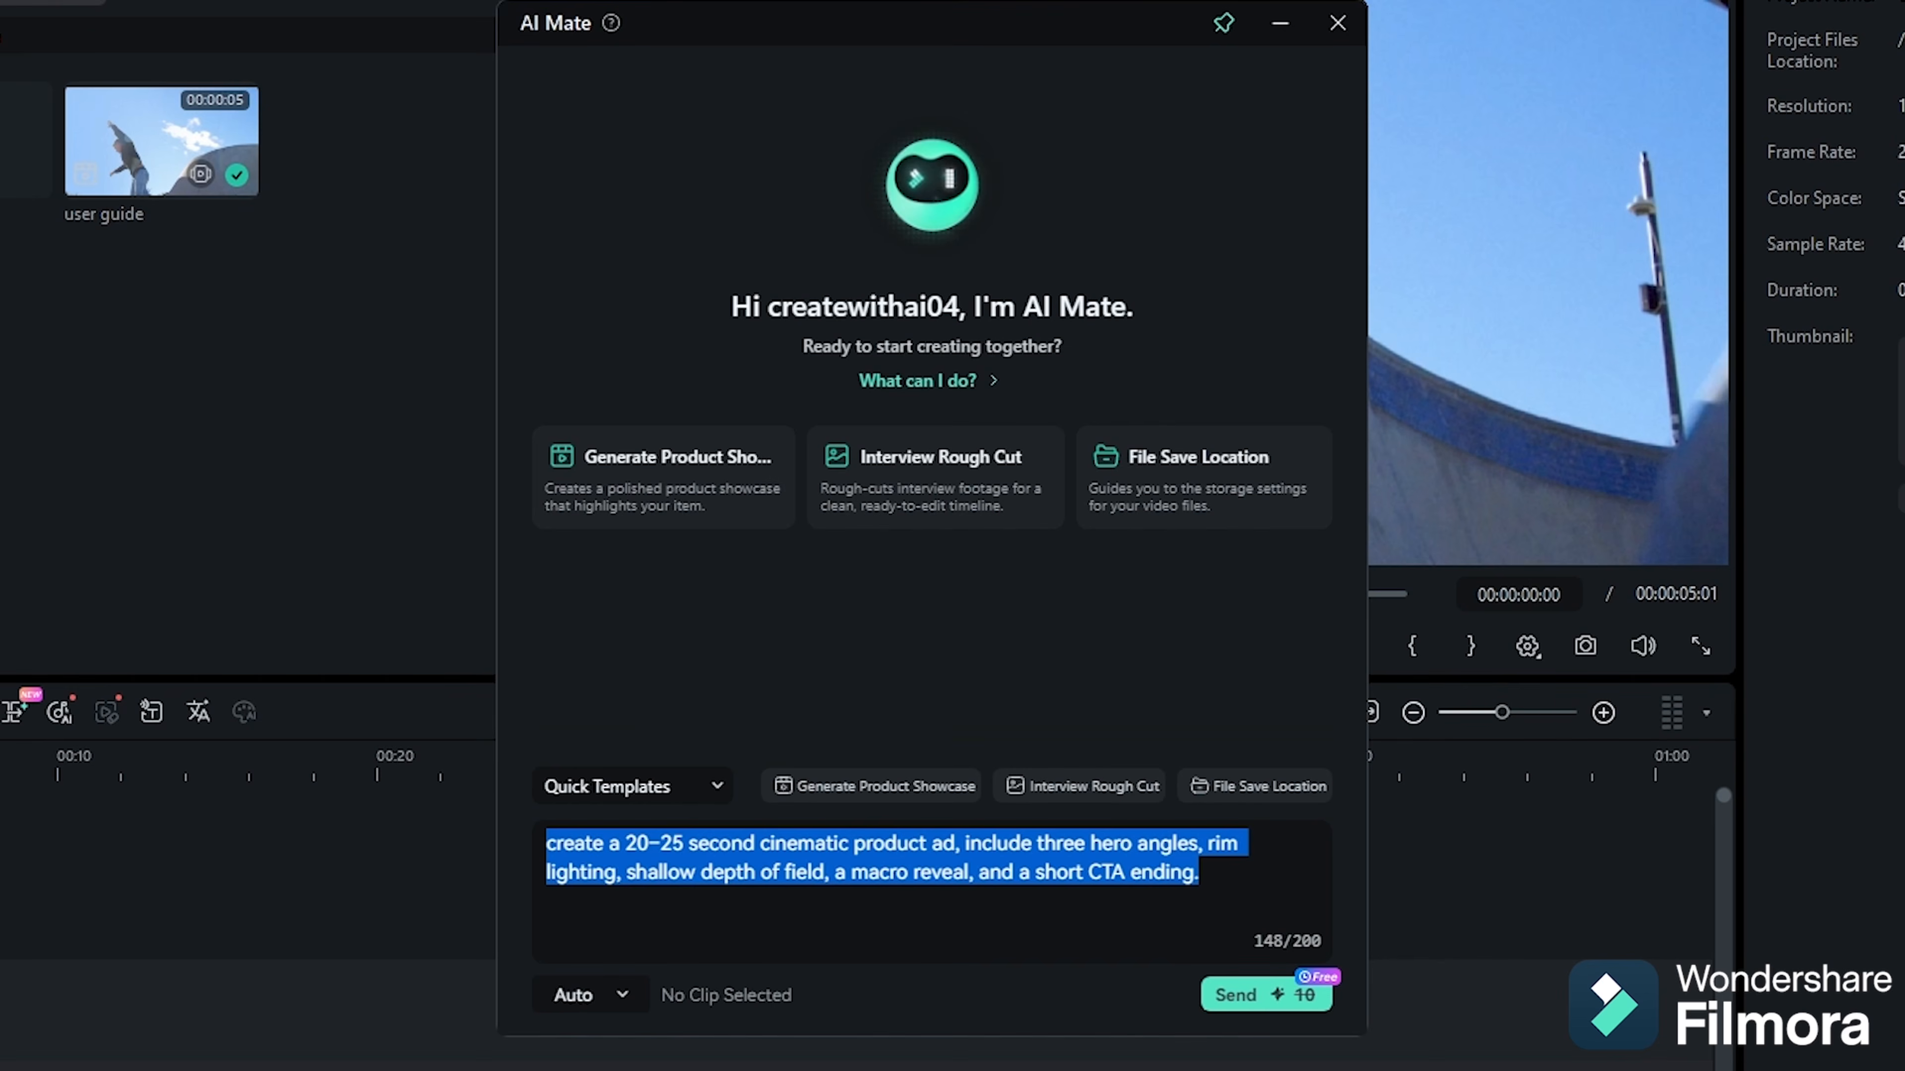
pyautogui.click(1105, 929)
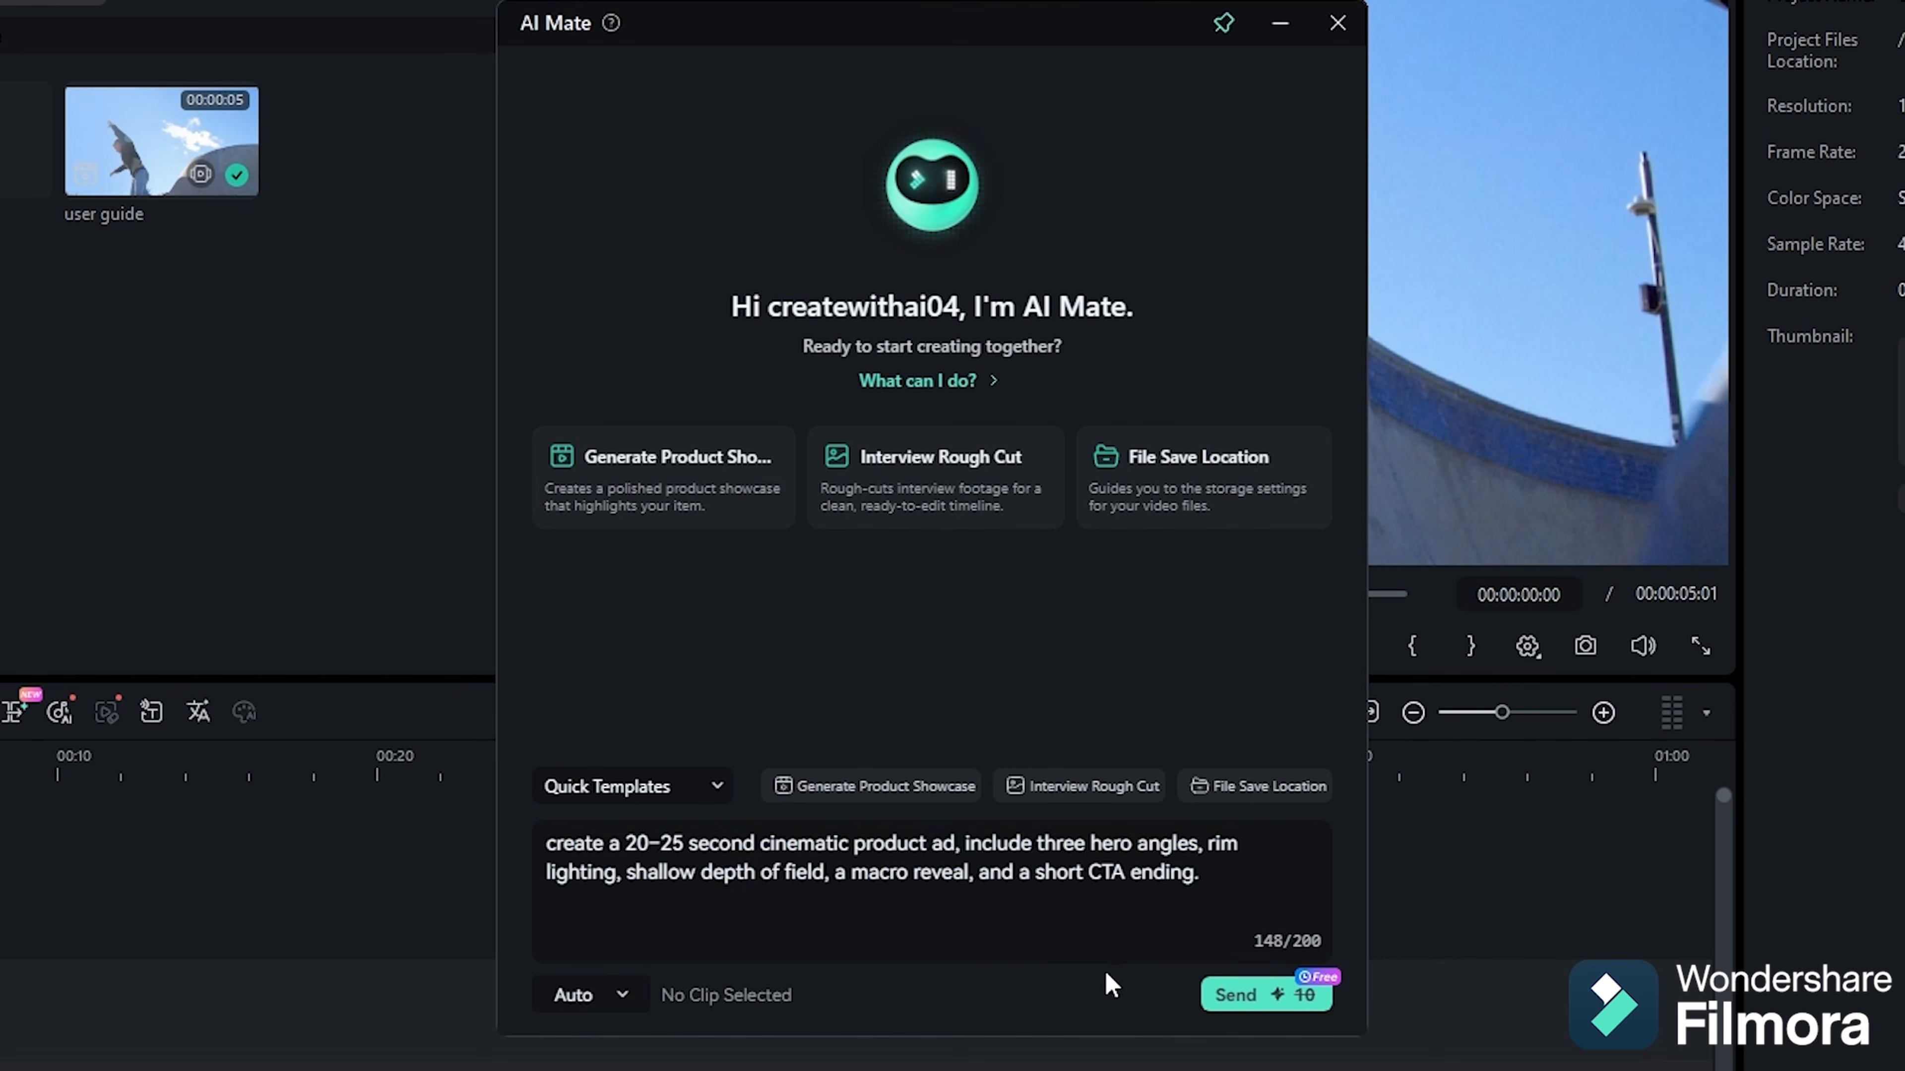
pyautogui.click(1247, 996)
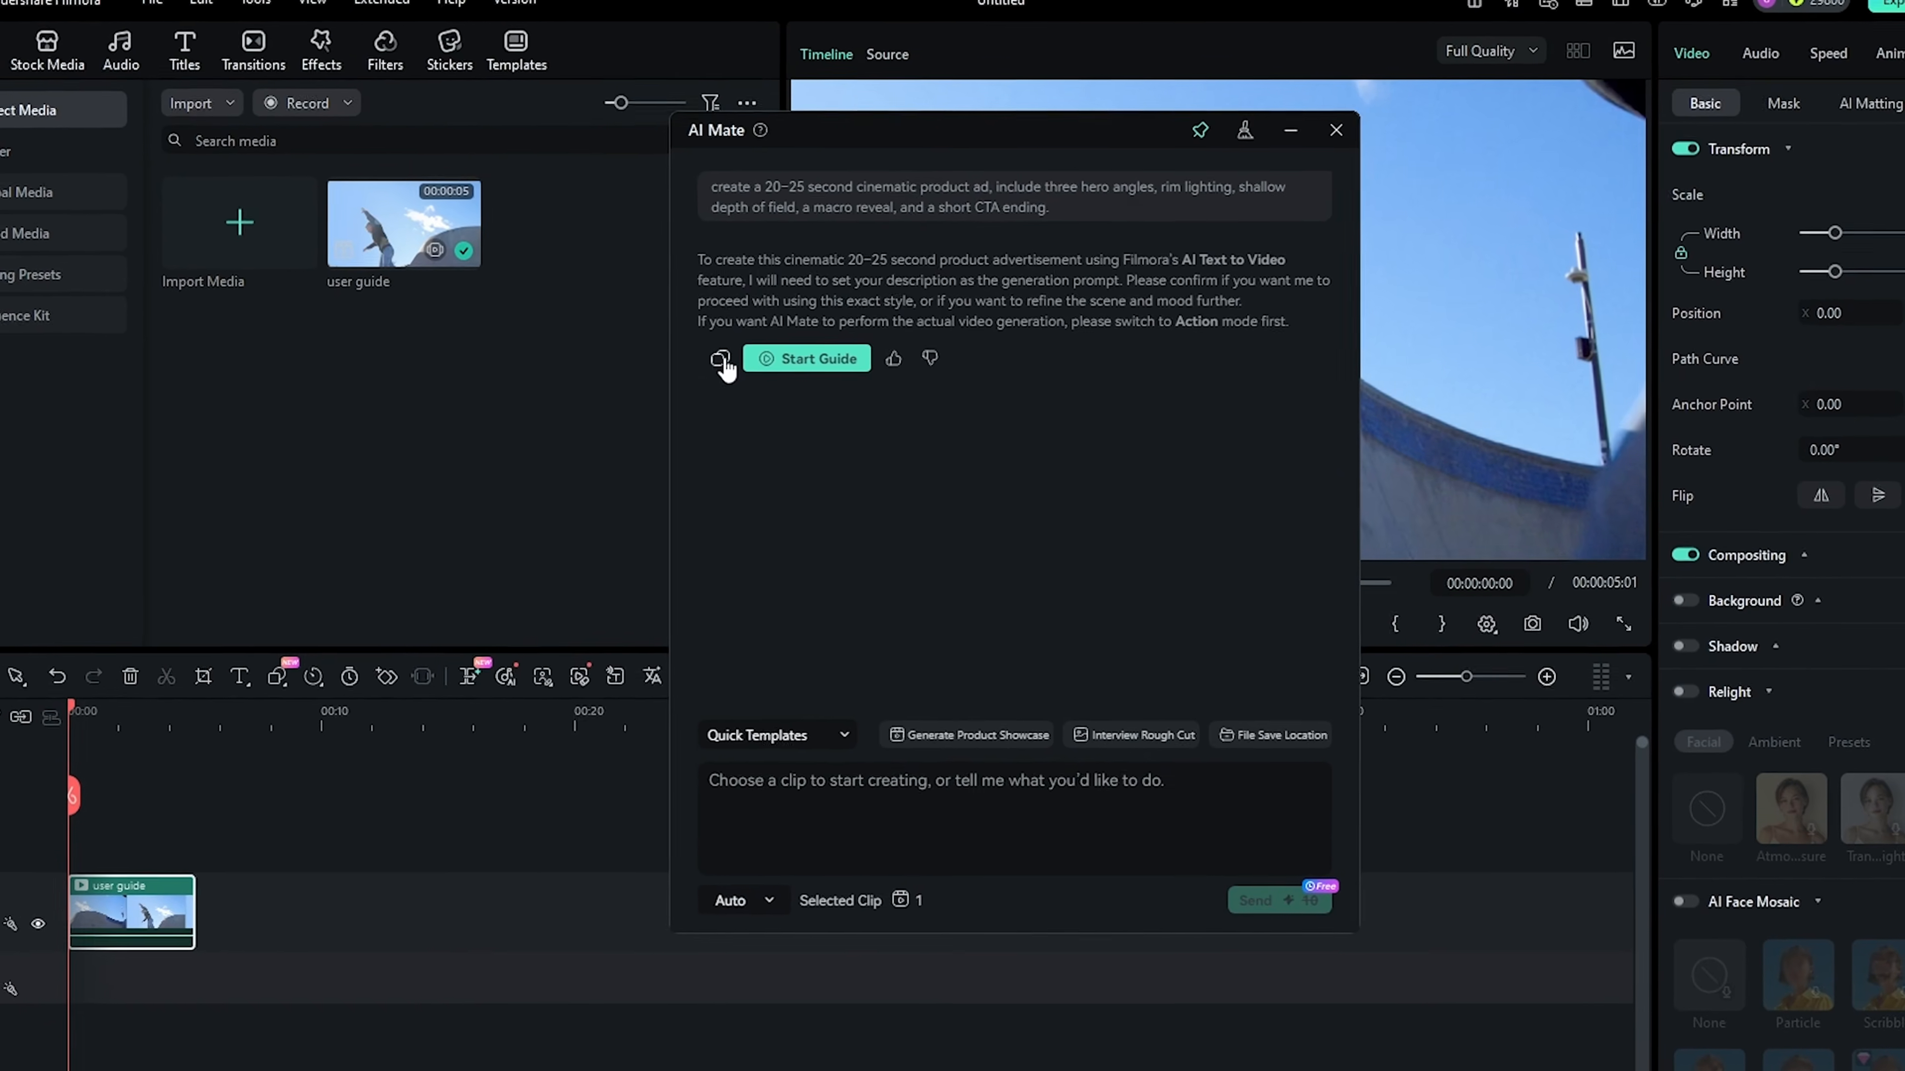
# - Copy AI Mate's reply into Gemini and request a full breakdown of scenes, shot descriptions, framing, lens notes, motion direction and transitions between each beat
pyautogui.click(721, 358)
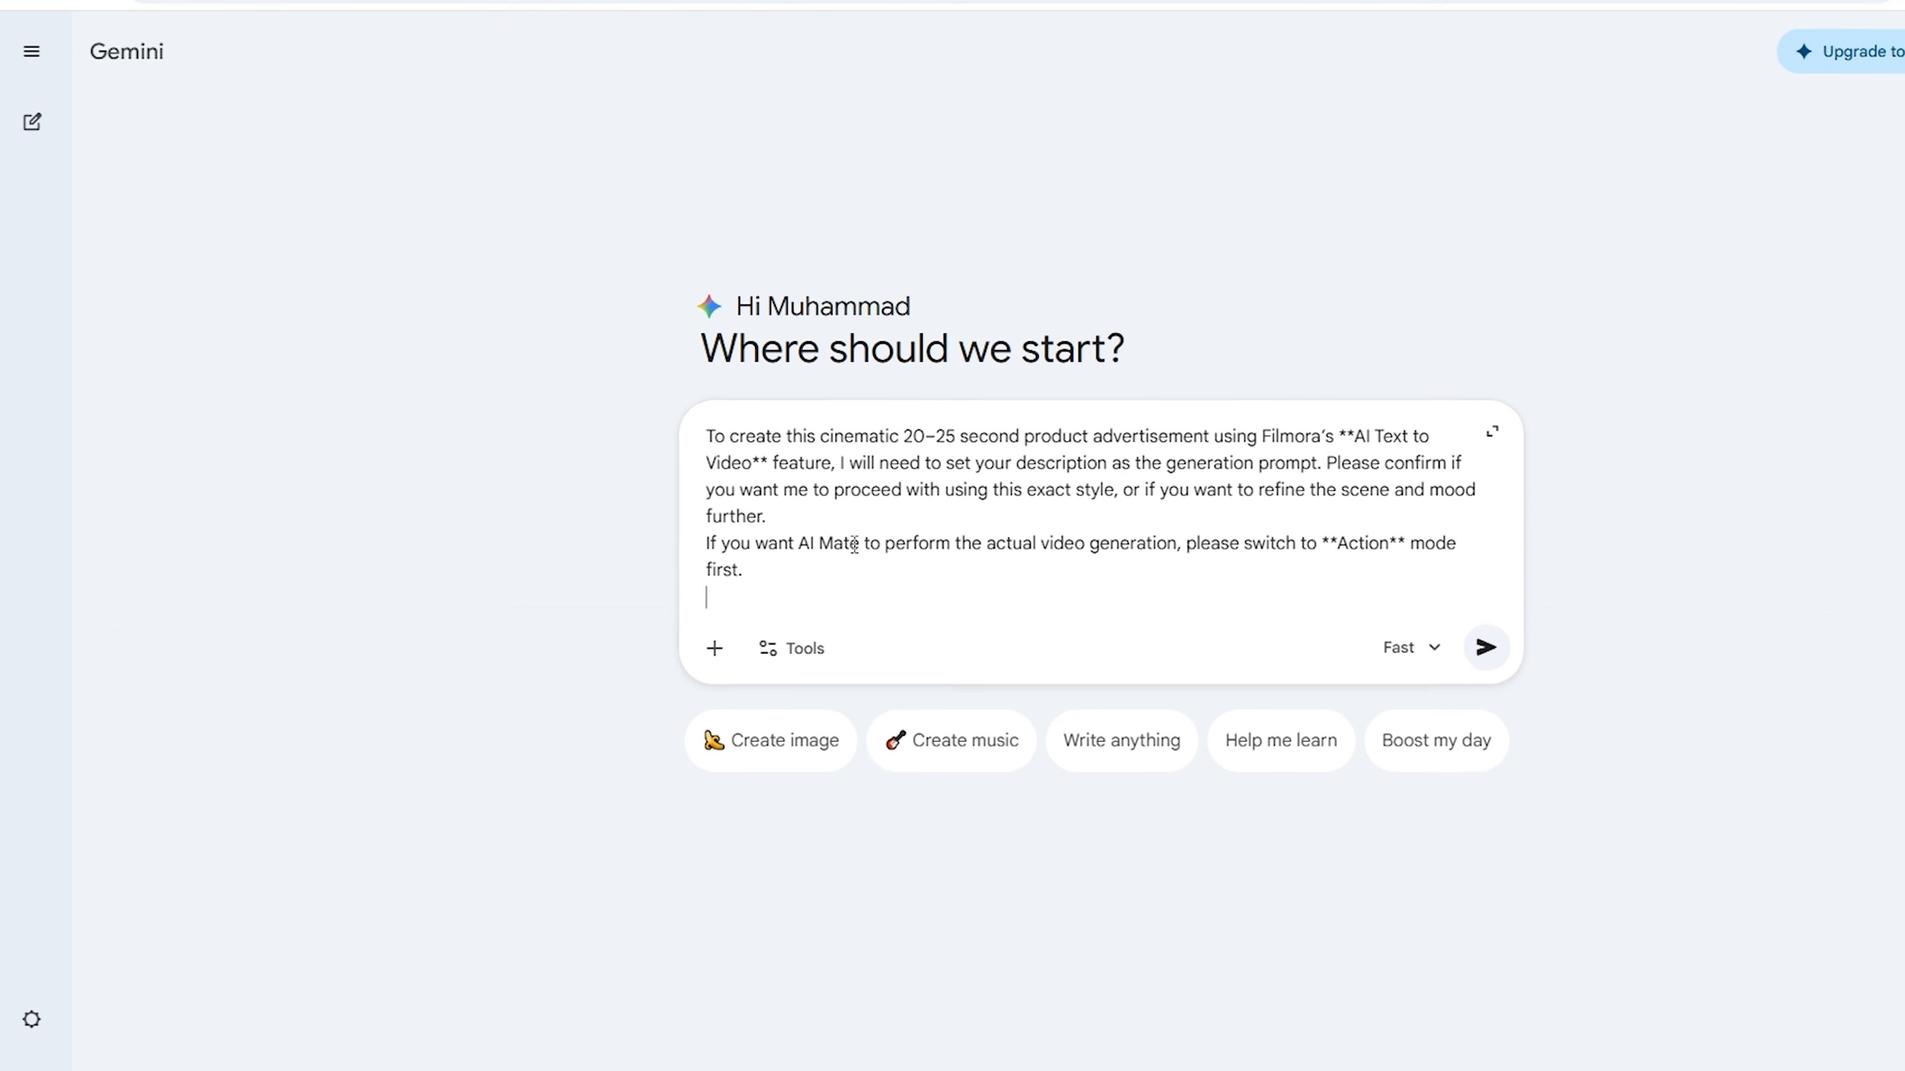
pyautogui.write('Give me the full breakdown: scenes, shot descriptions, framing, lens notes, motion direction, and transitions between each beat.')
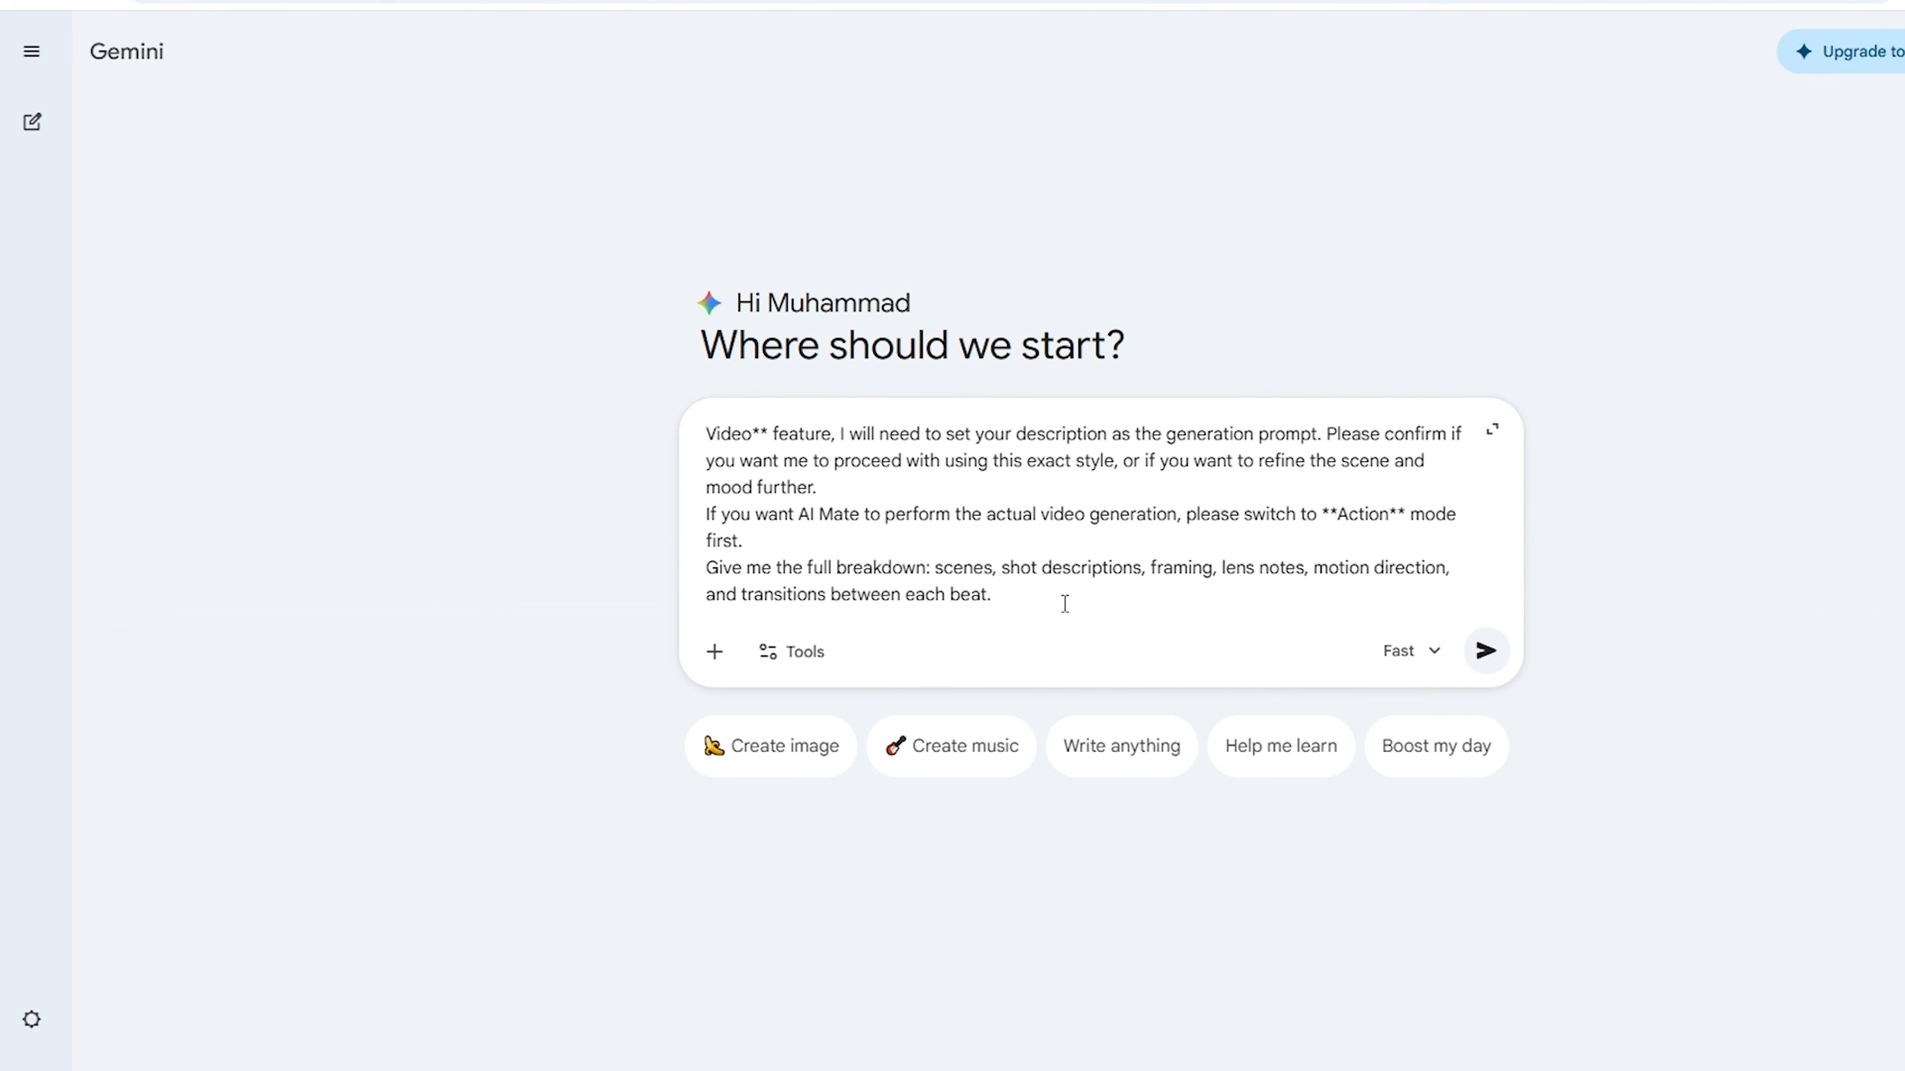
pyautogui.moveTo(960, 576); pyautogui.dragTo(1001, 593)
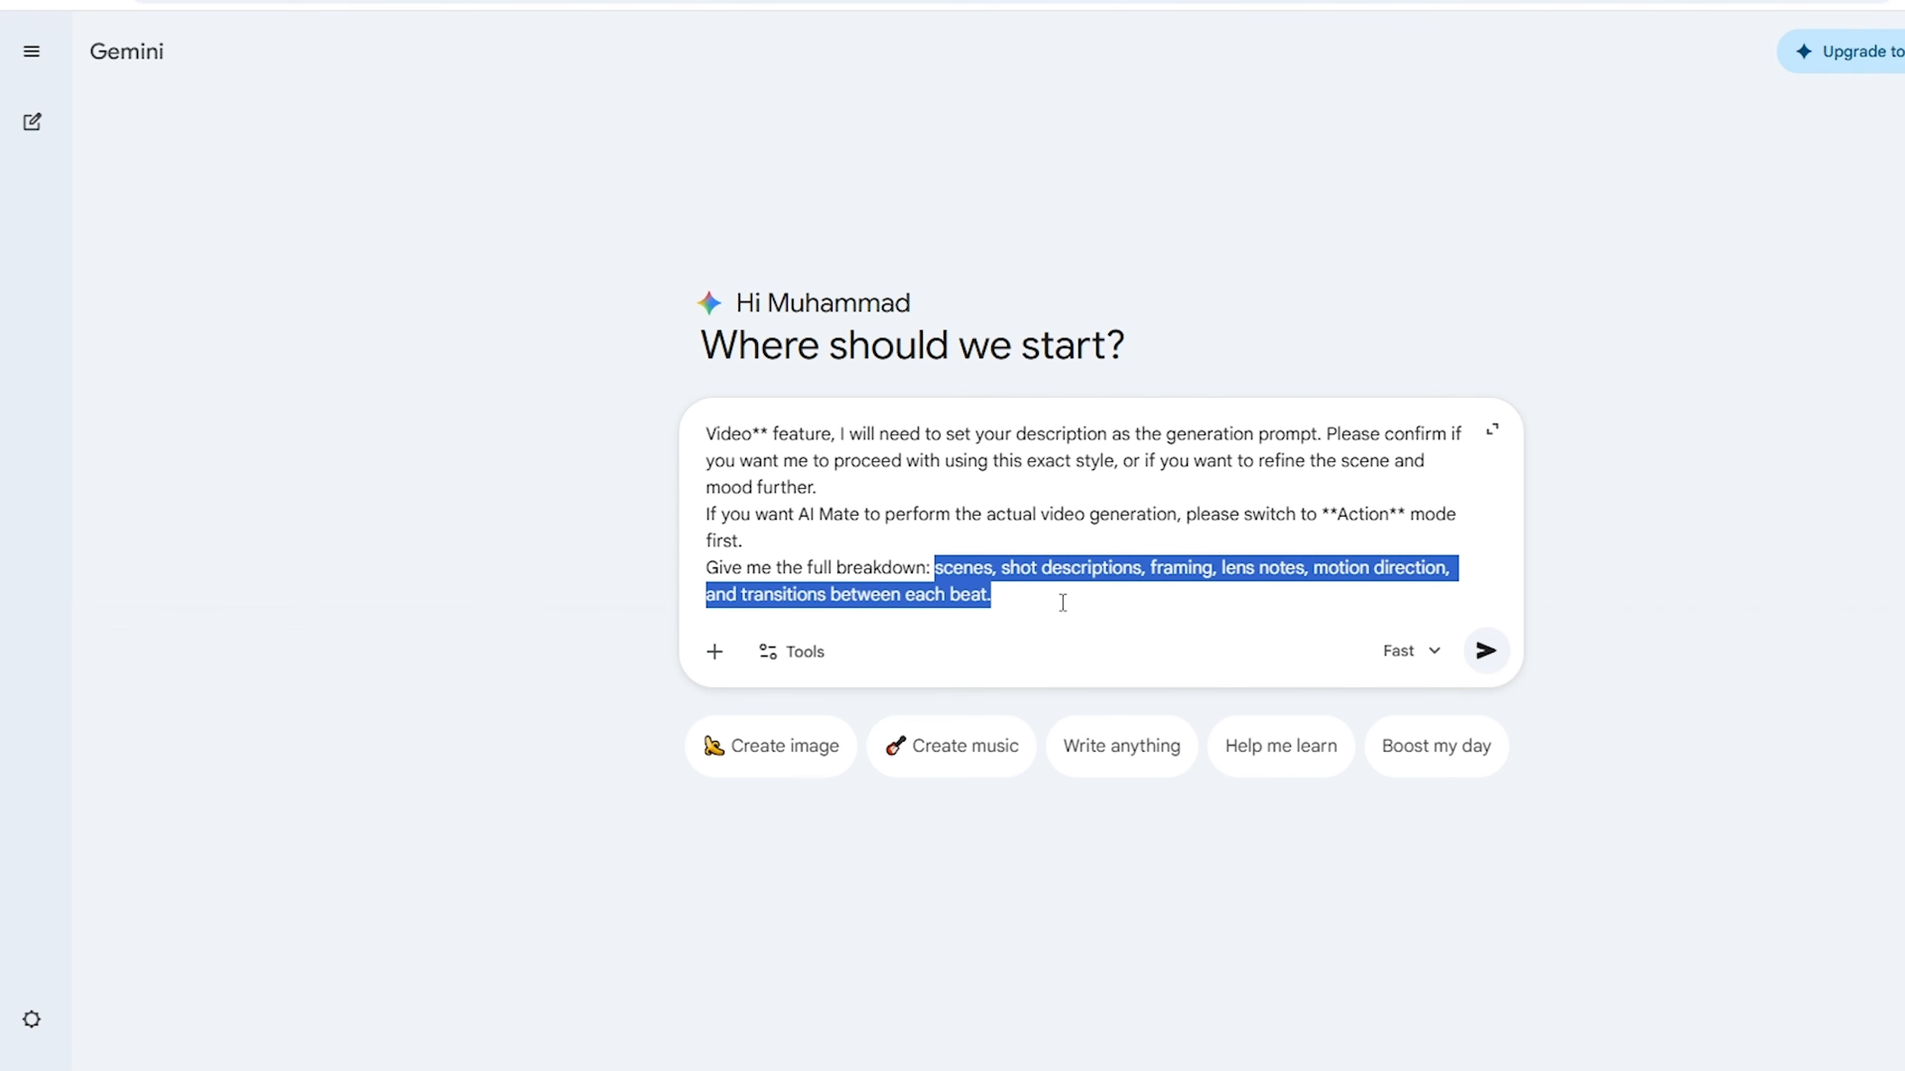
pyautogui.click(1486, 650)
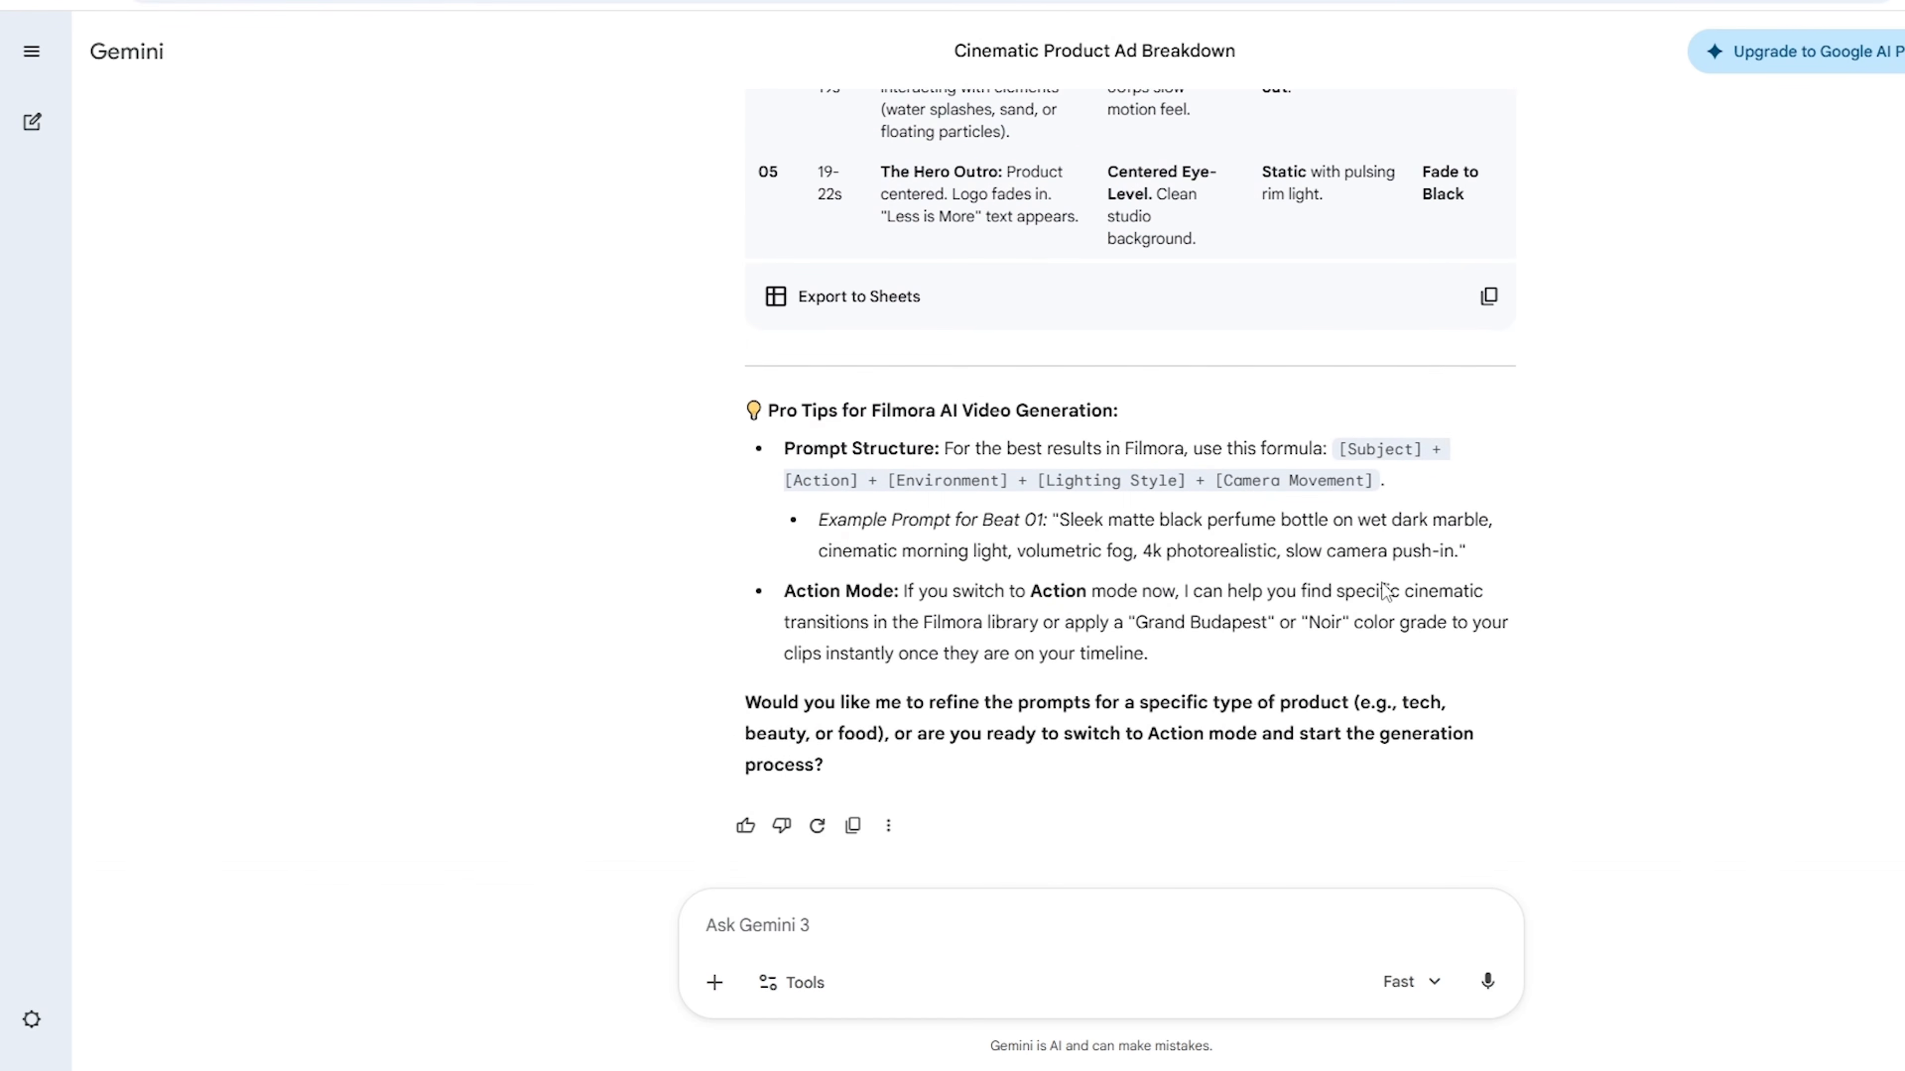
pyautogui.scroll(5, 1385, 592)
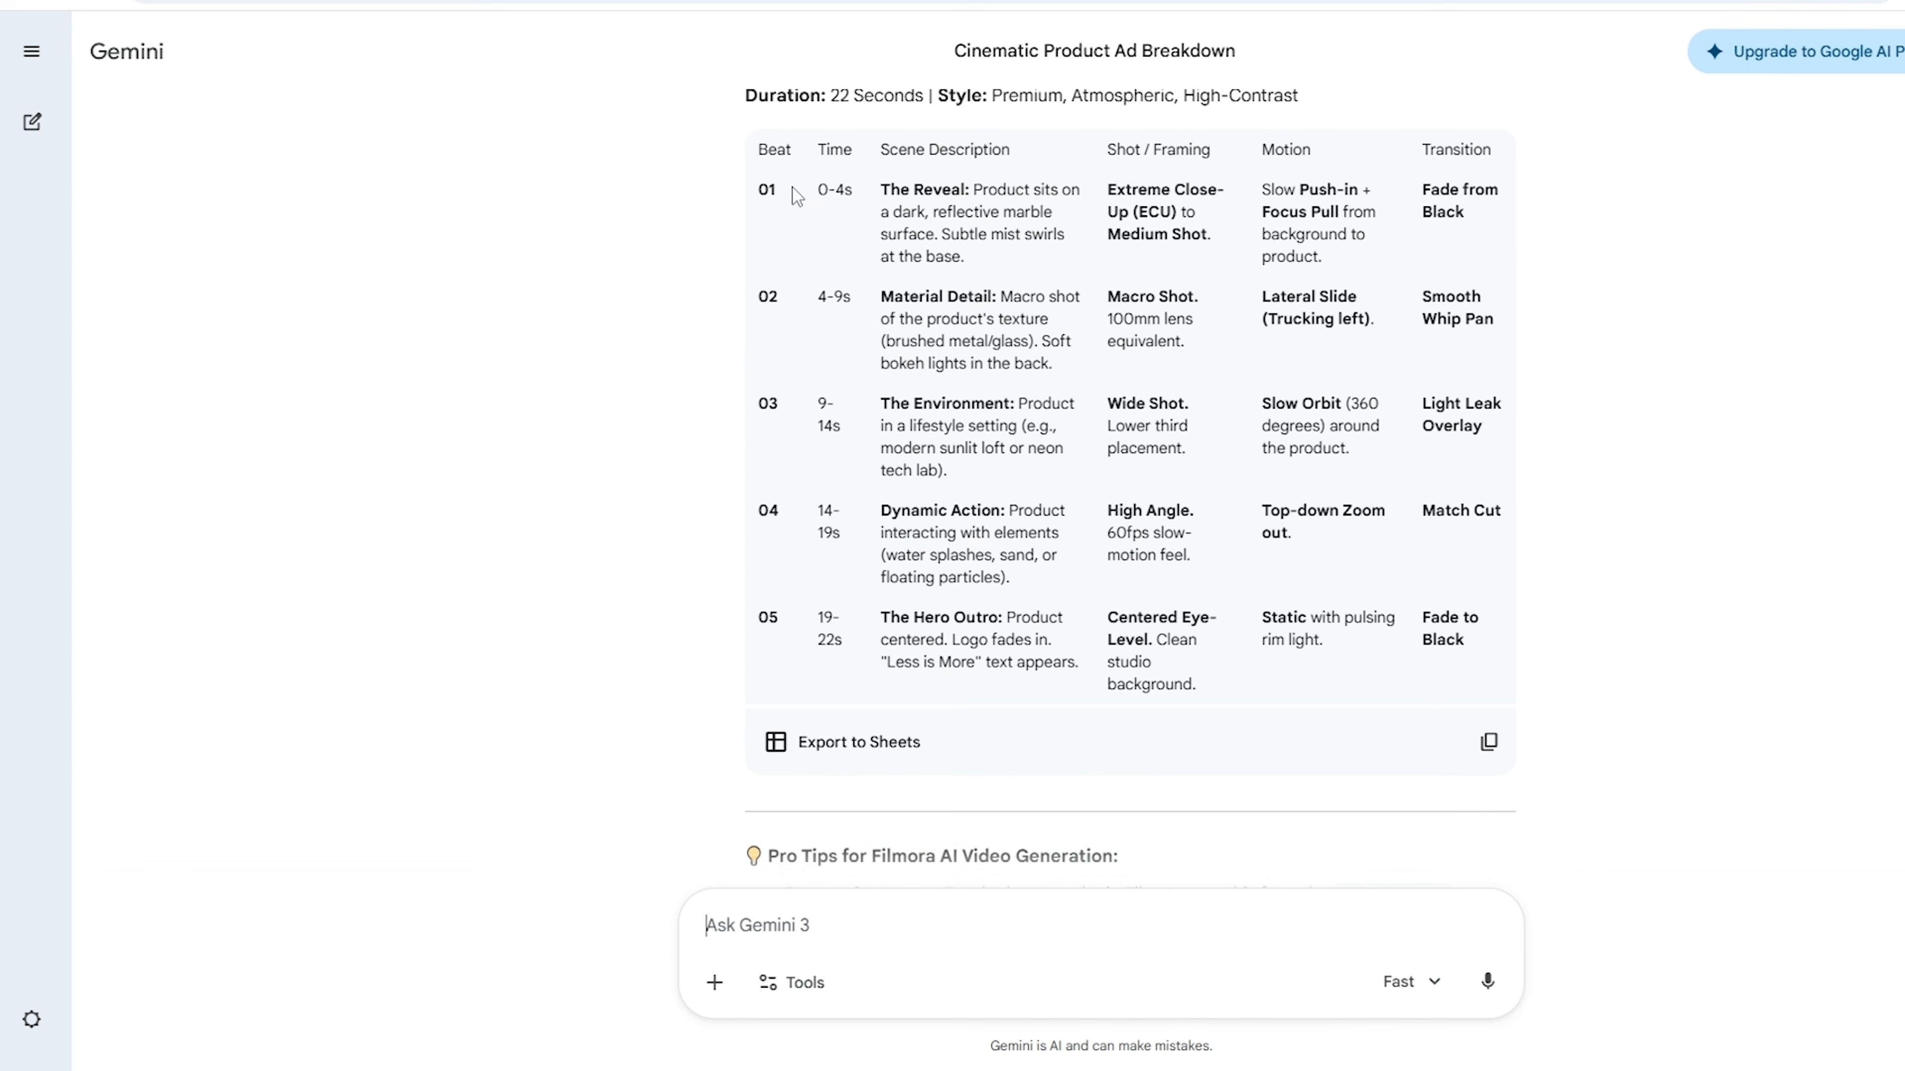
pyautogui.moveTo(759, 147); pyautogui.dragTo(1530, 659)
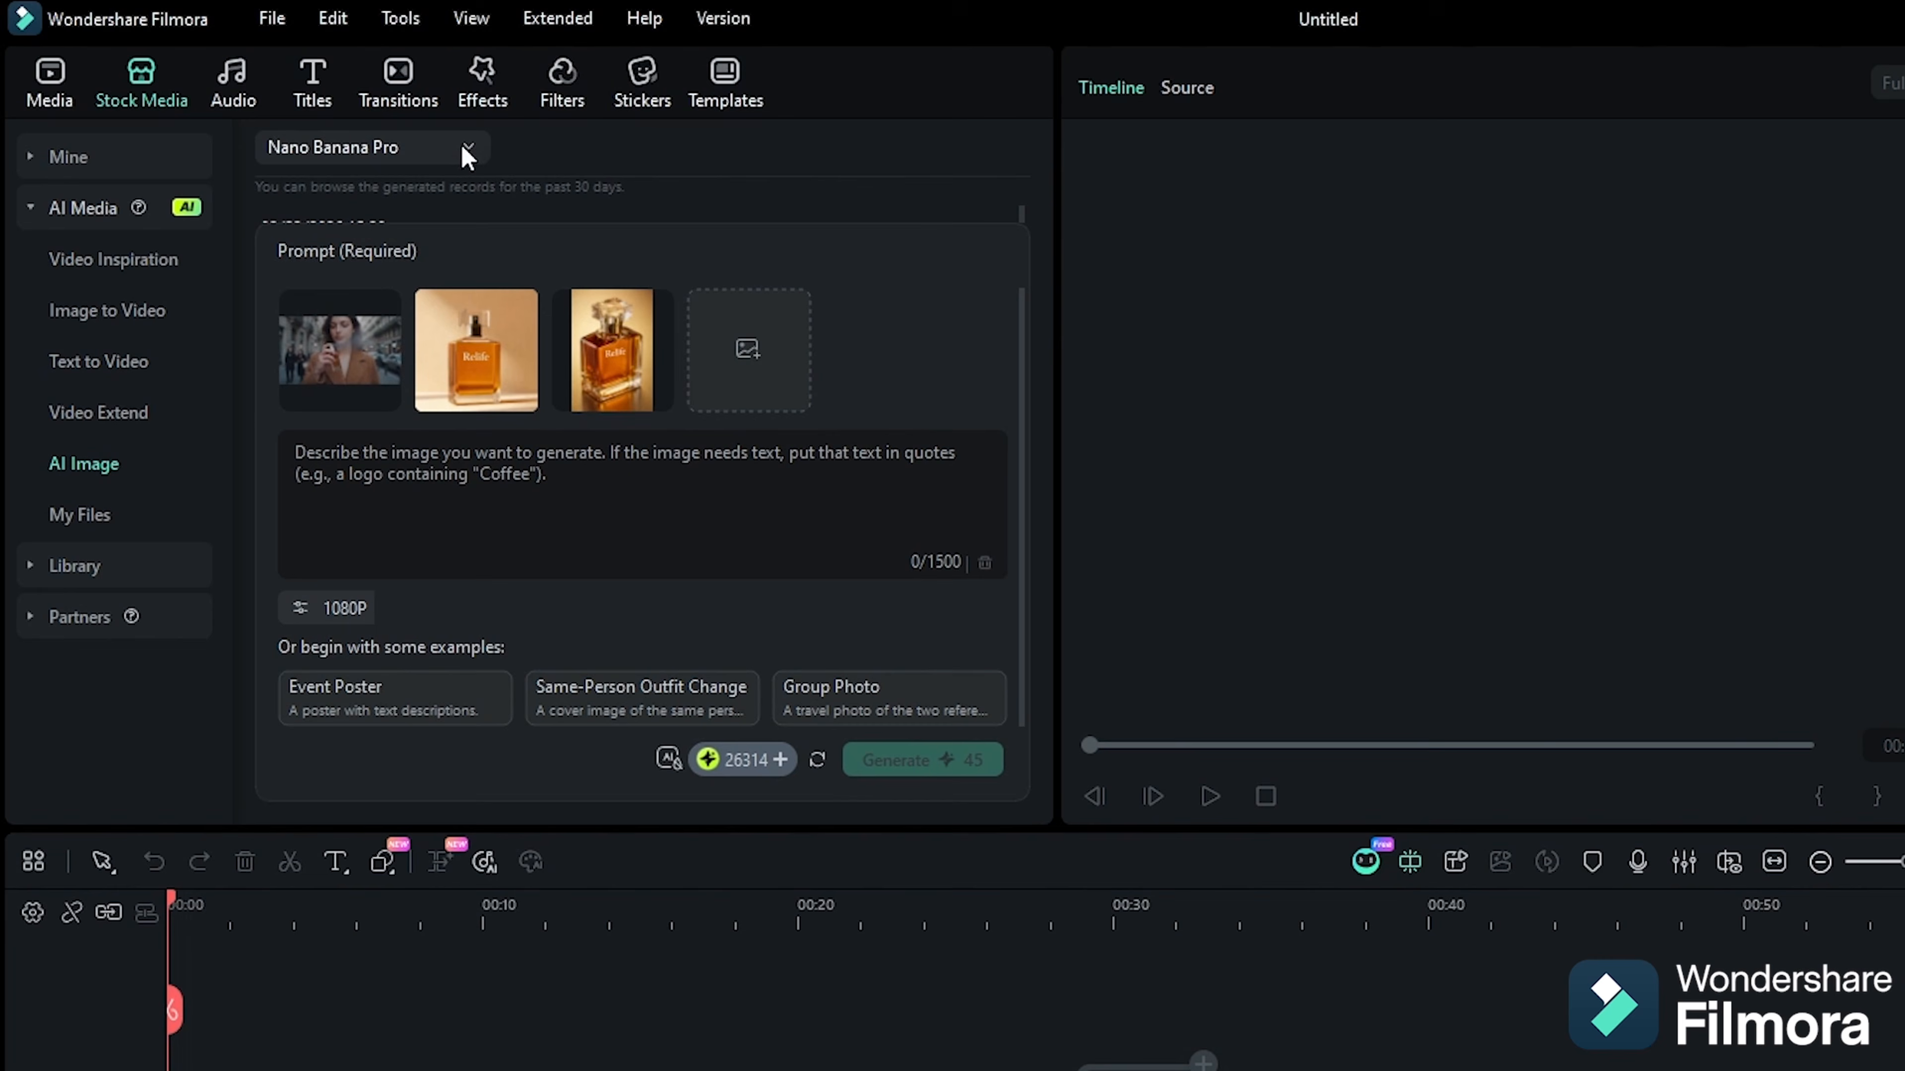
# - Enter an image prompt for Nano Banana Pro: a clean front hero shot, premium three-quarter angle, extreme macro with rim lighting and shallow depth of field
pyautogui.click(462, 149)
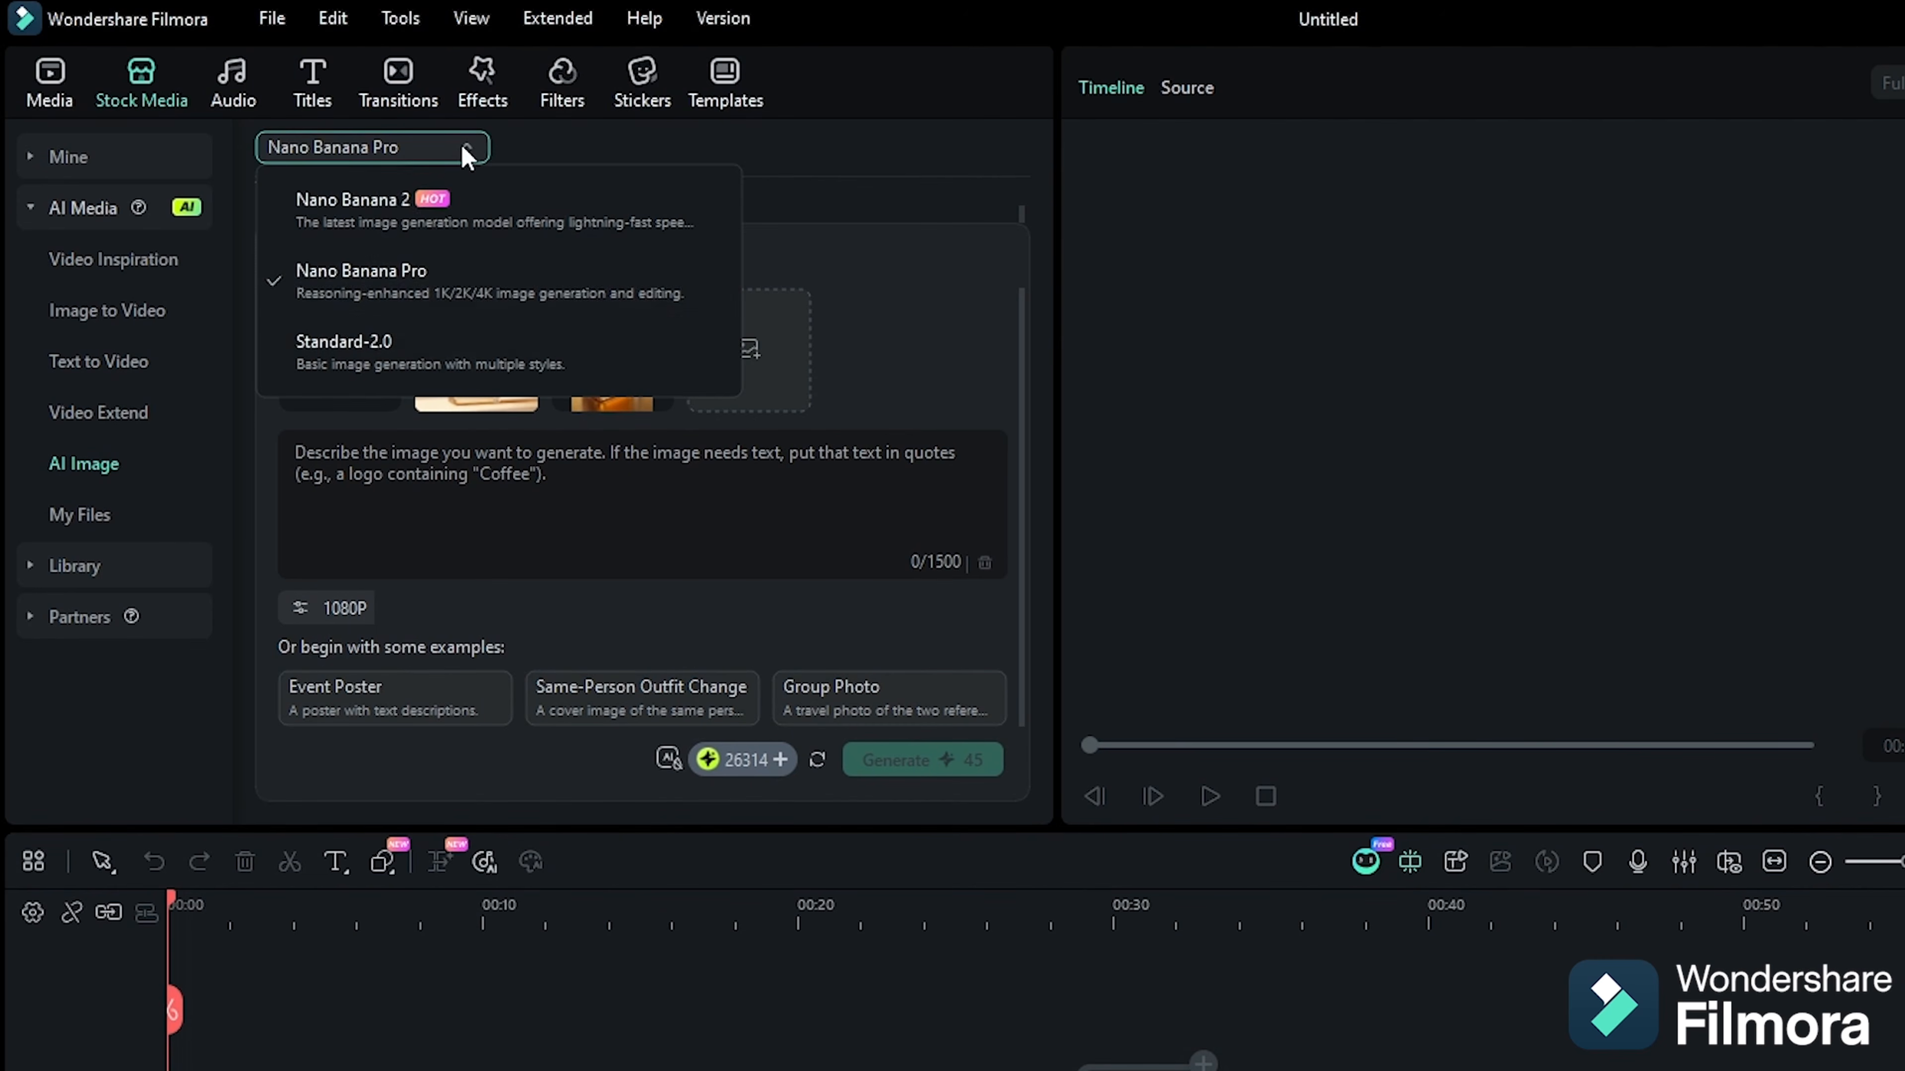
pyautogui.click(426, 284)
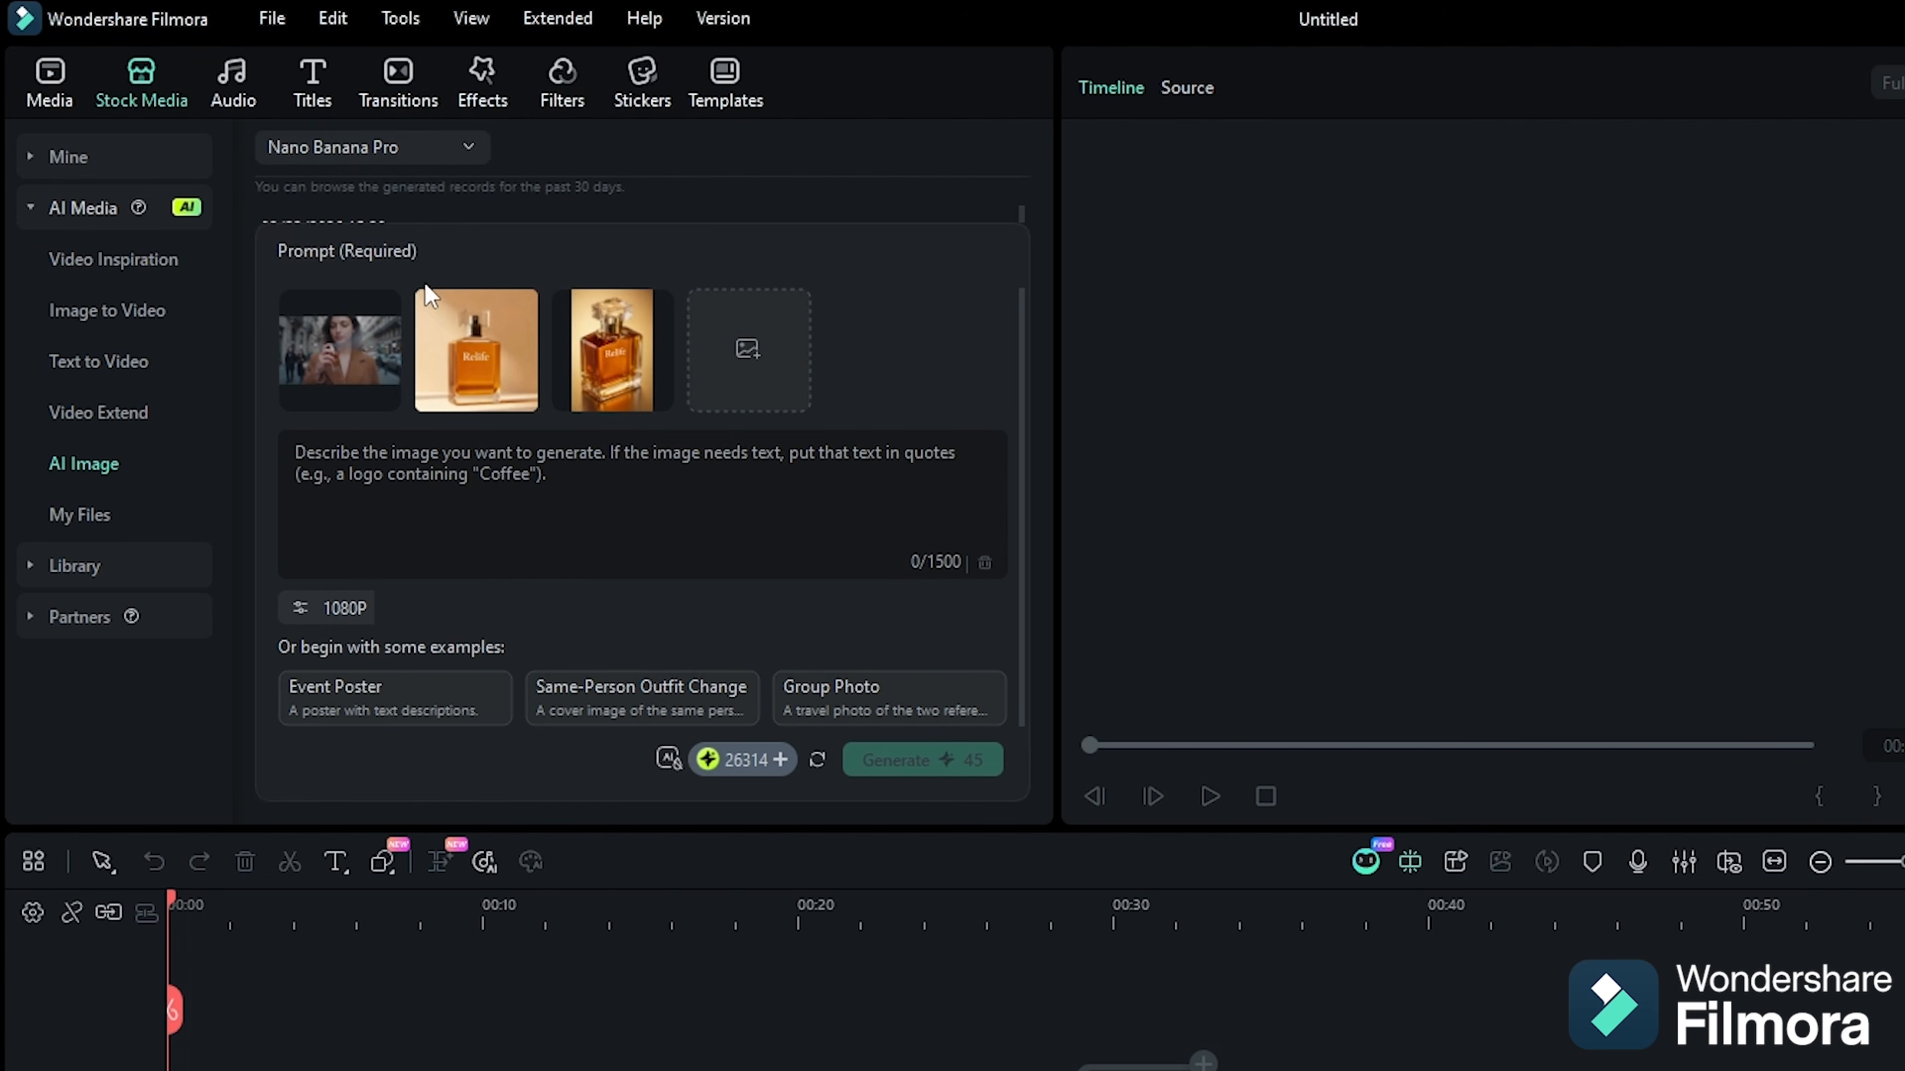
pyautogui.click(394, 465)
pyautogui.hotkey('ctrl', 'v')
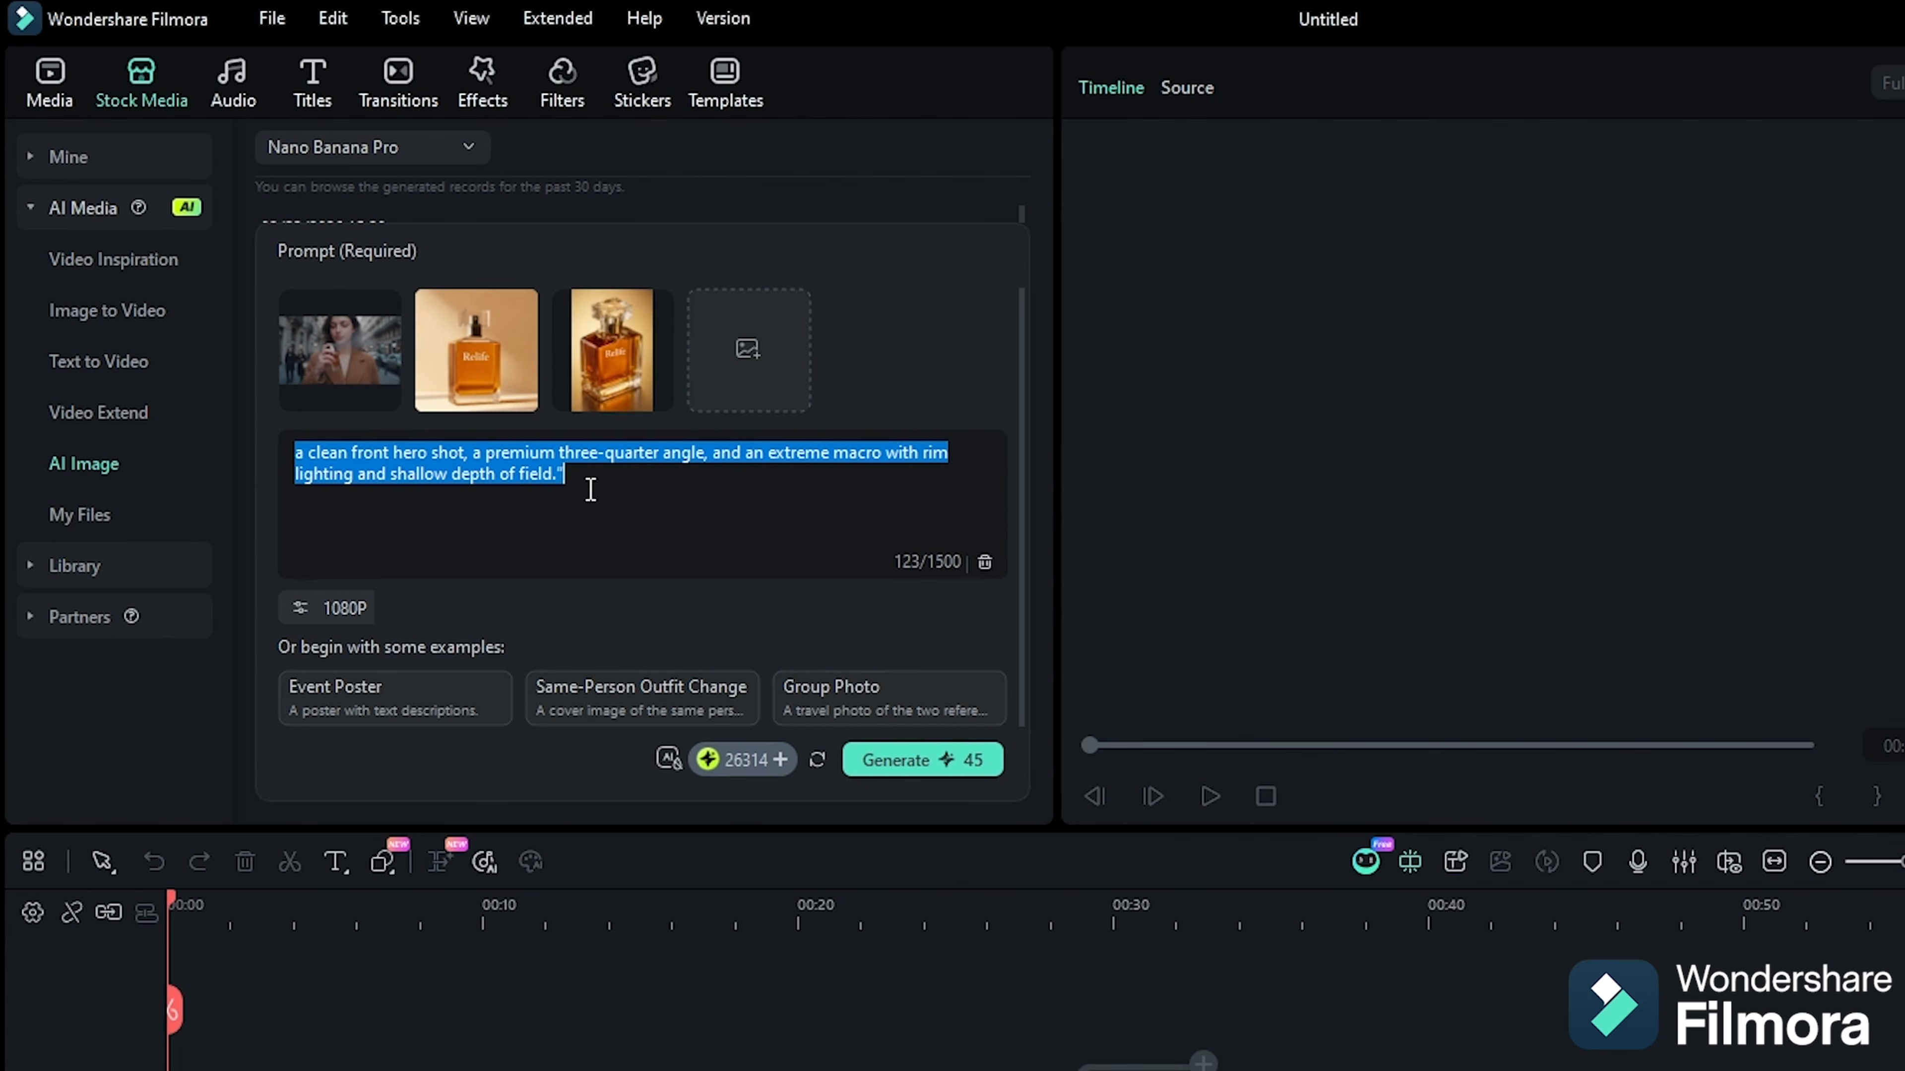
pyautogui.click(591, 489)
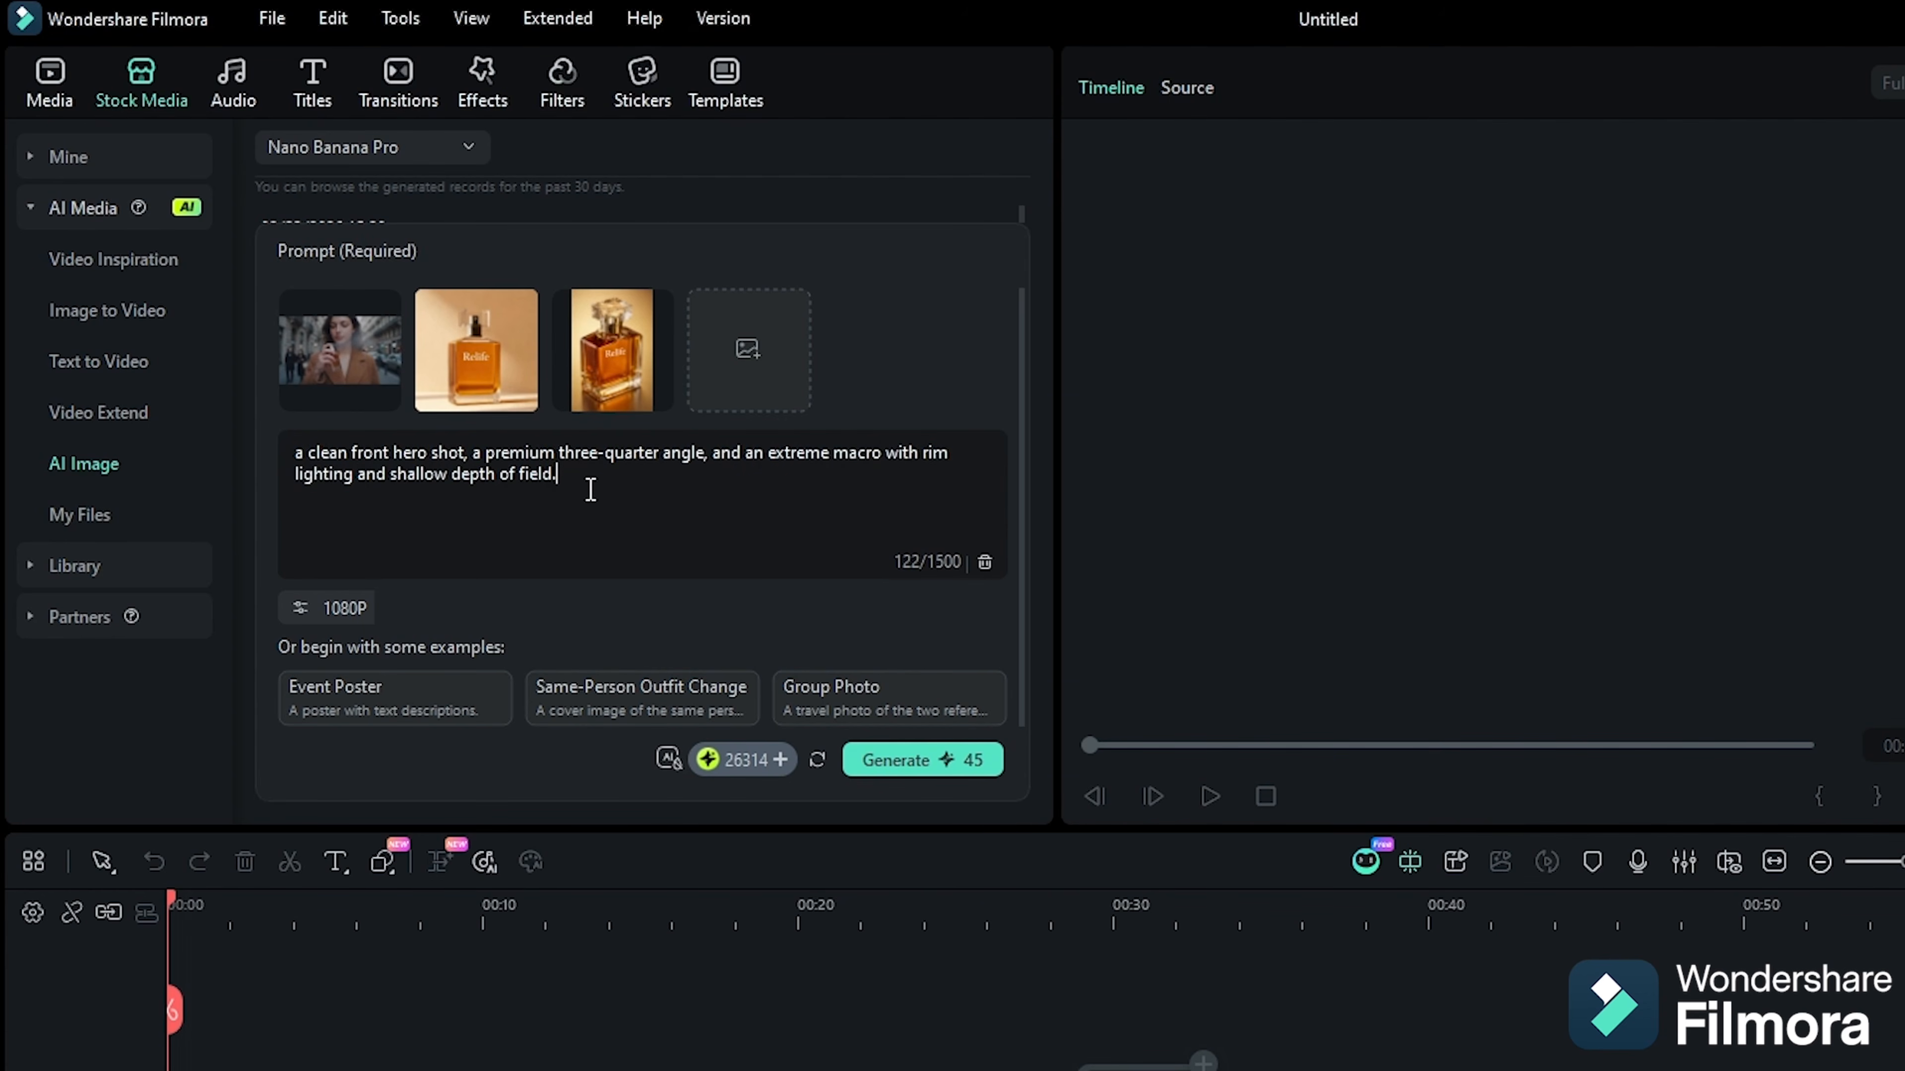
# - Generate the AI image at 1080P with a 16:9 aspect ratio and pause the preview of the woman spraying perfume
pyautogui.click(343, 607)
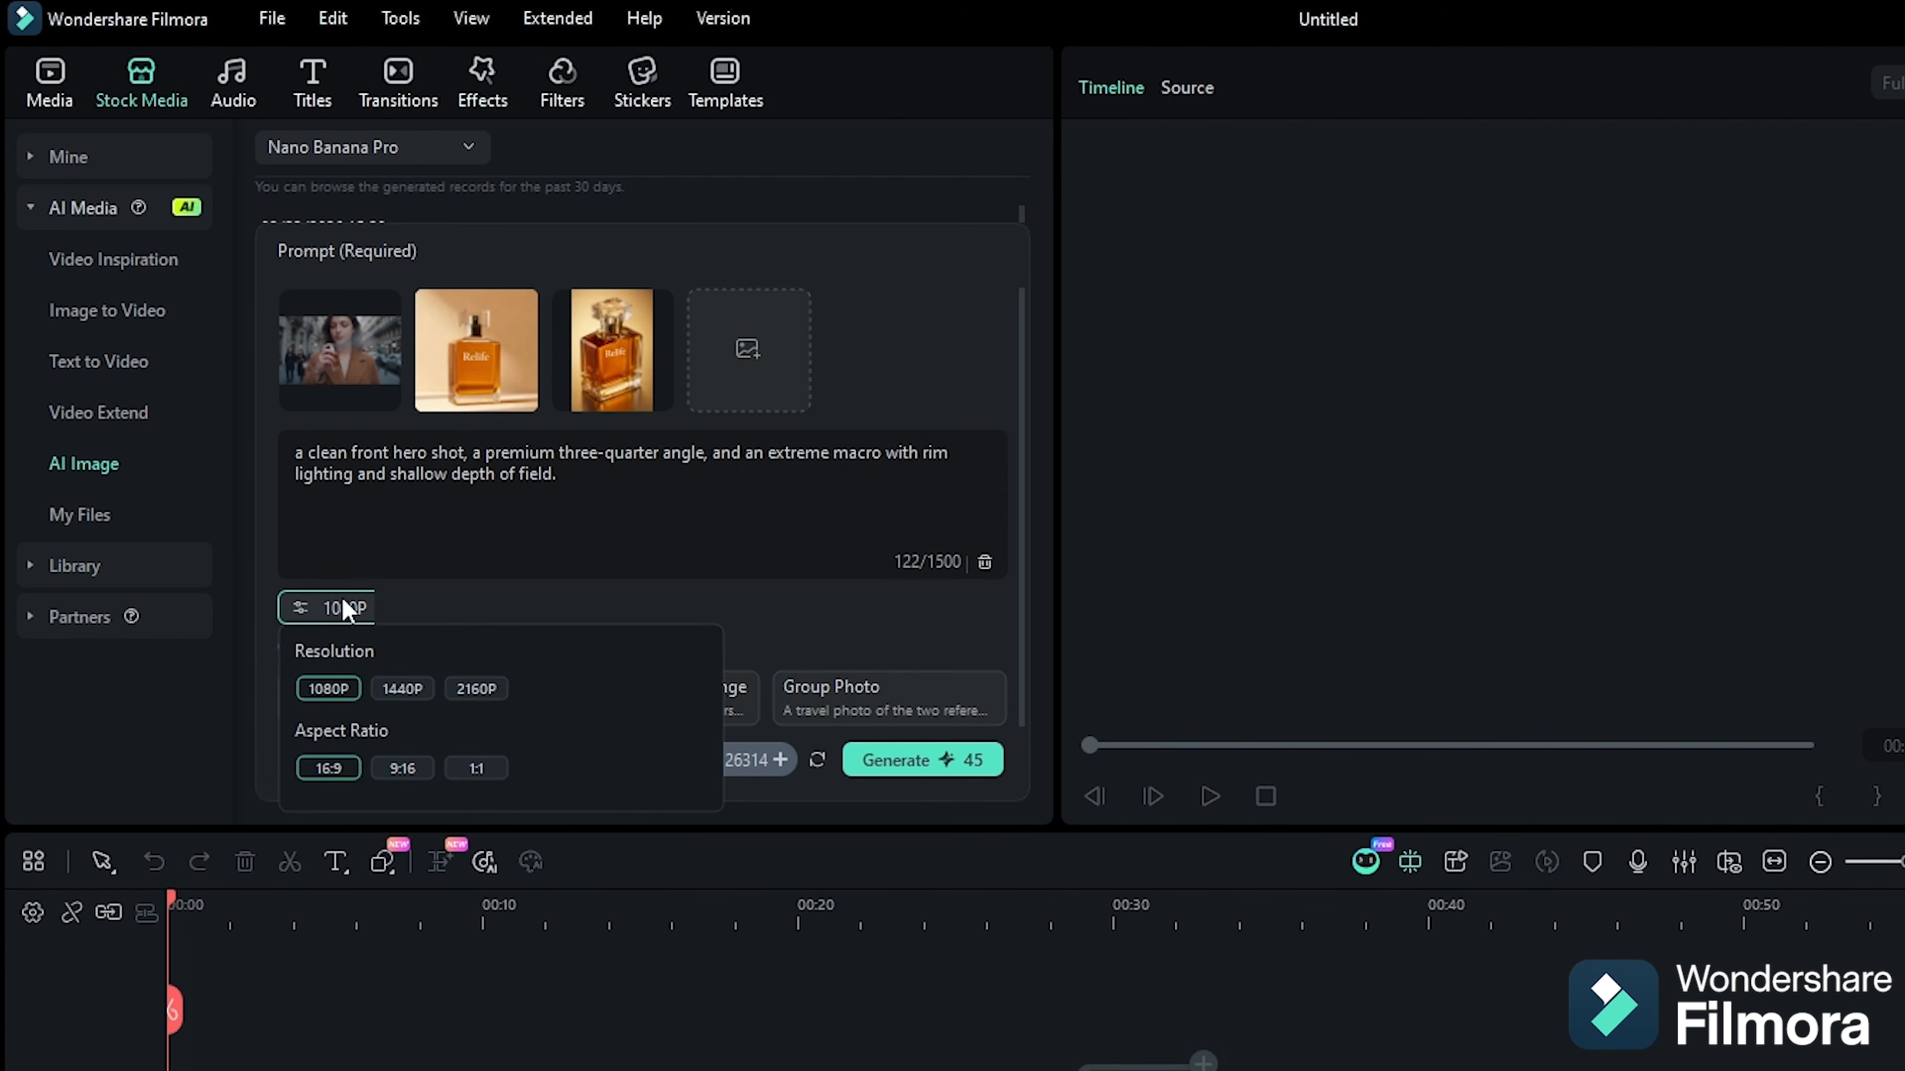
pyautogui.click(500, 568)
pyautogui.click(918, 759)
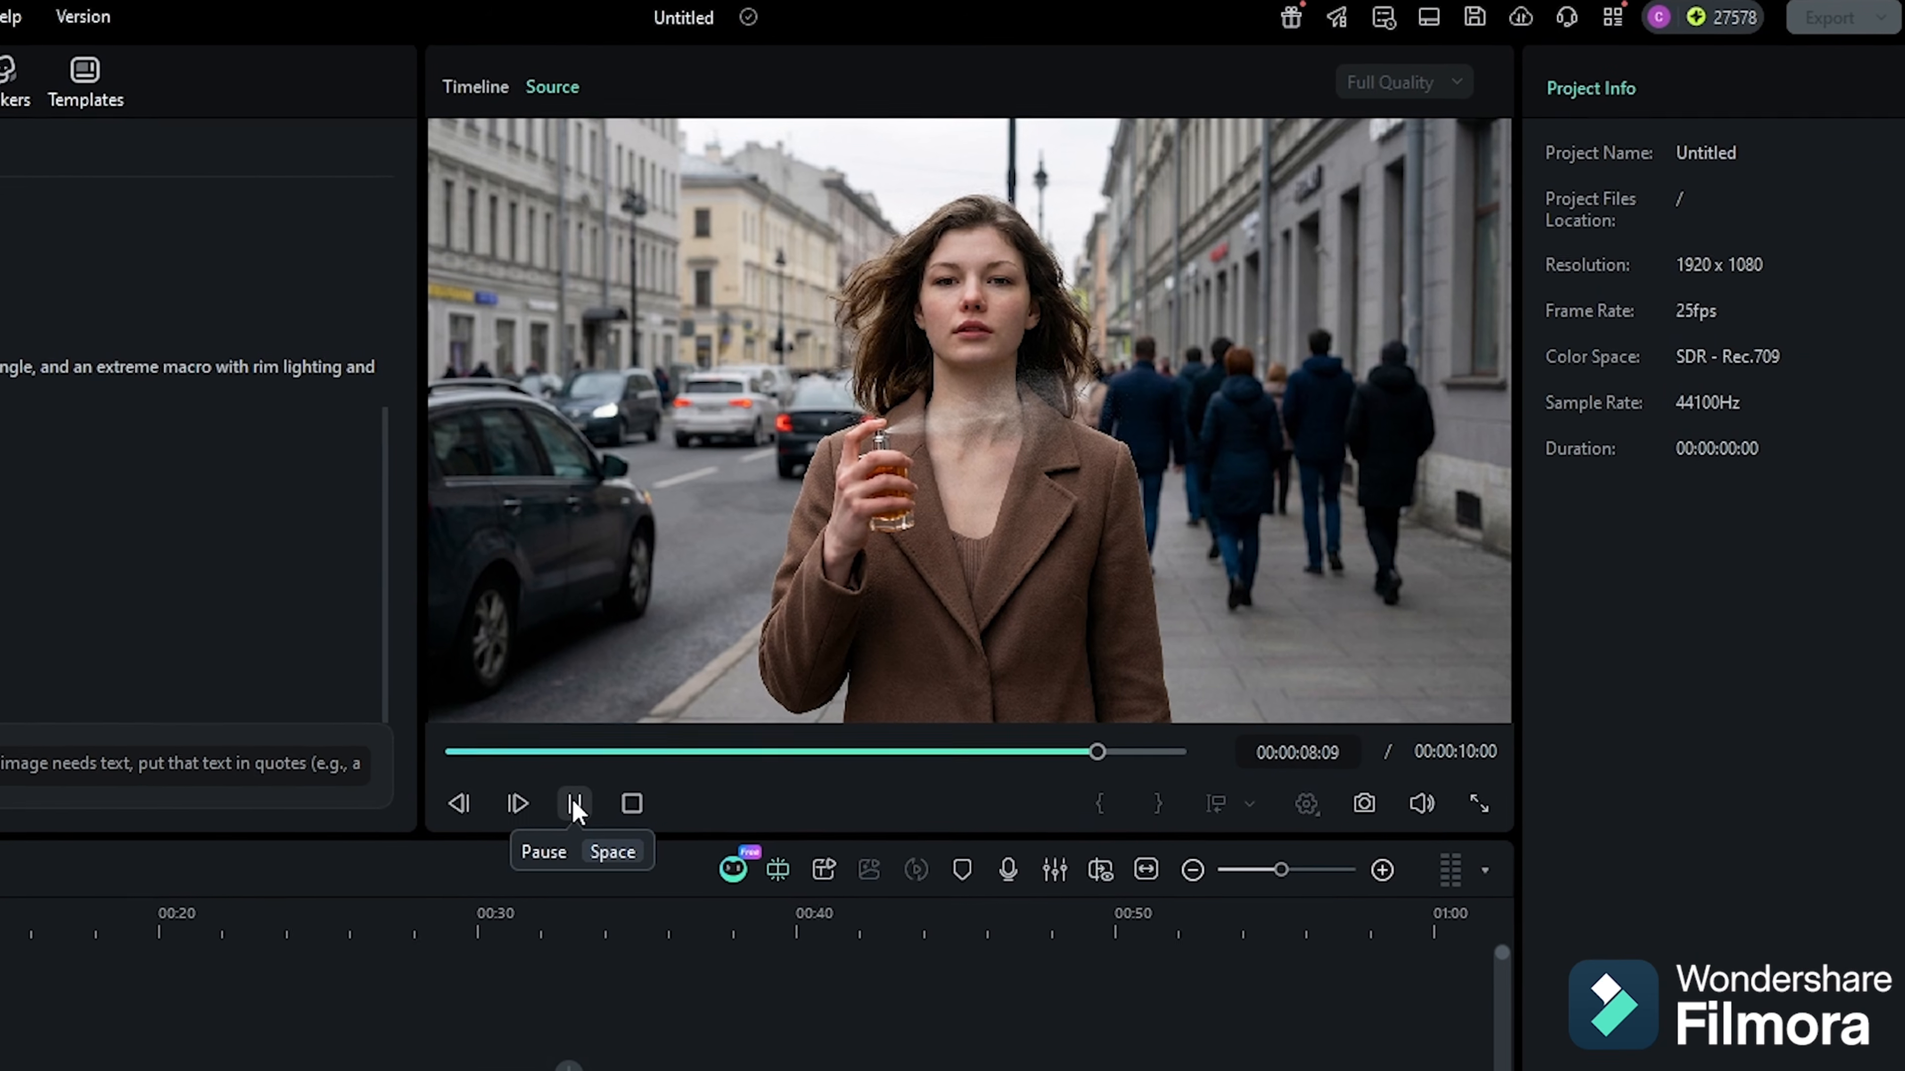
pyautogui.click(583, 796)
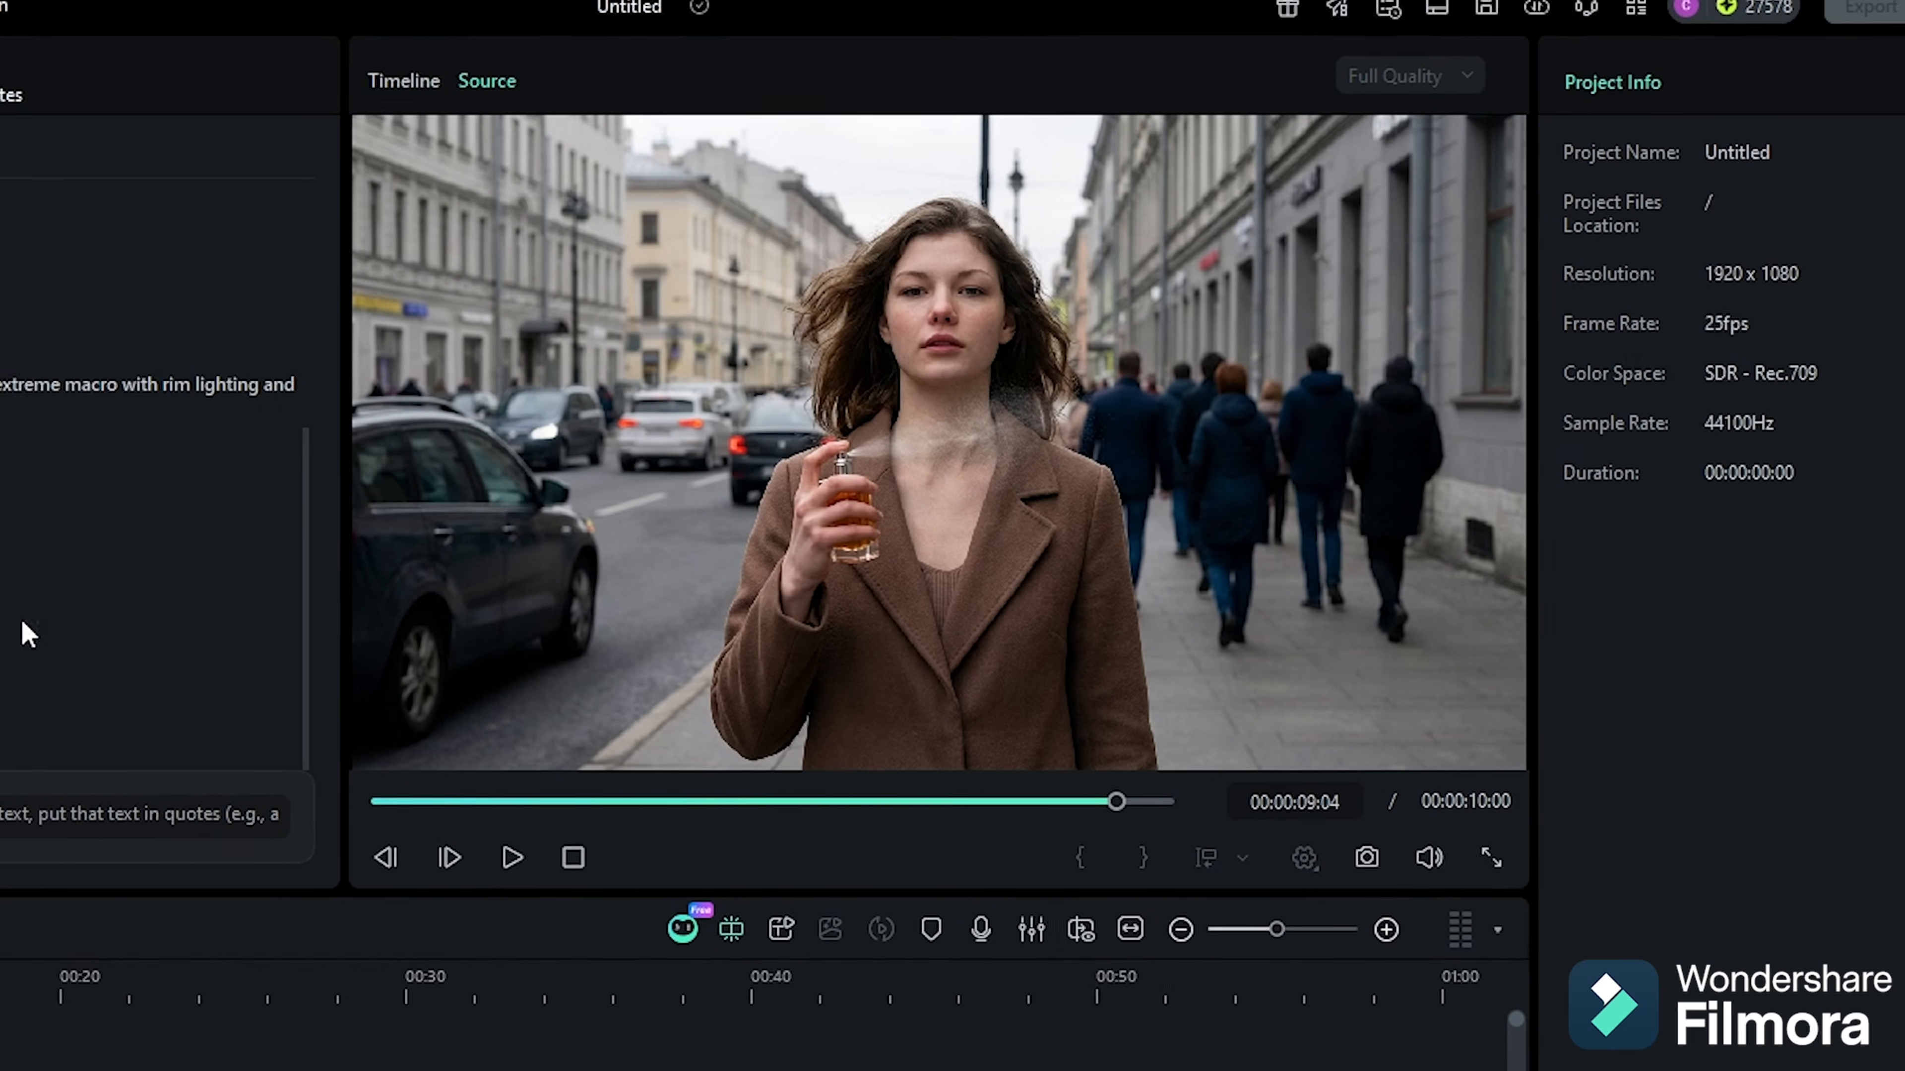
pyautogui.click(3, 600)
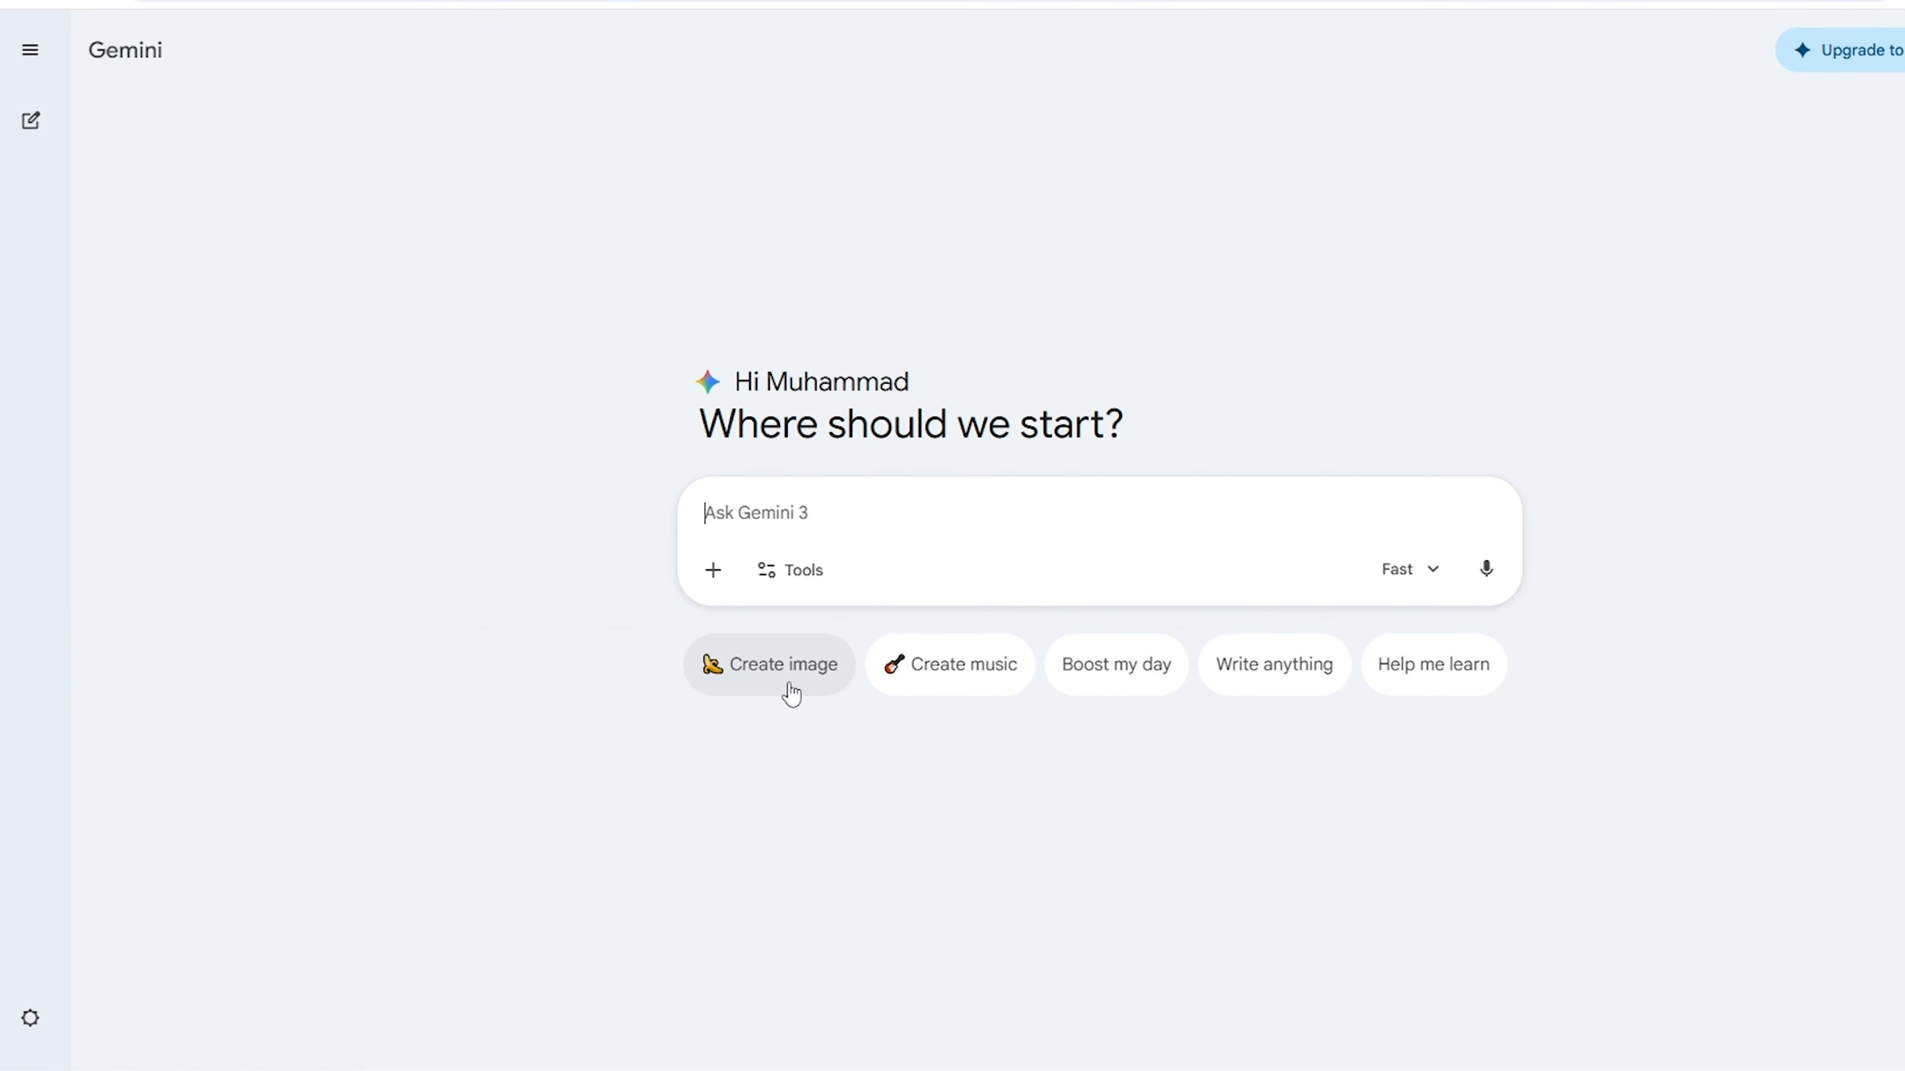
# - Generate the hero, three-quarter and macro shots in Gemini using Create image, the Pro model and the attached perfume bottle photo
pyautogui.click(789, 691)
pyautogui.click(1433, 580)
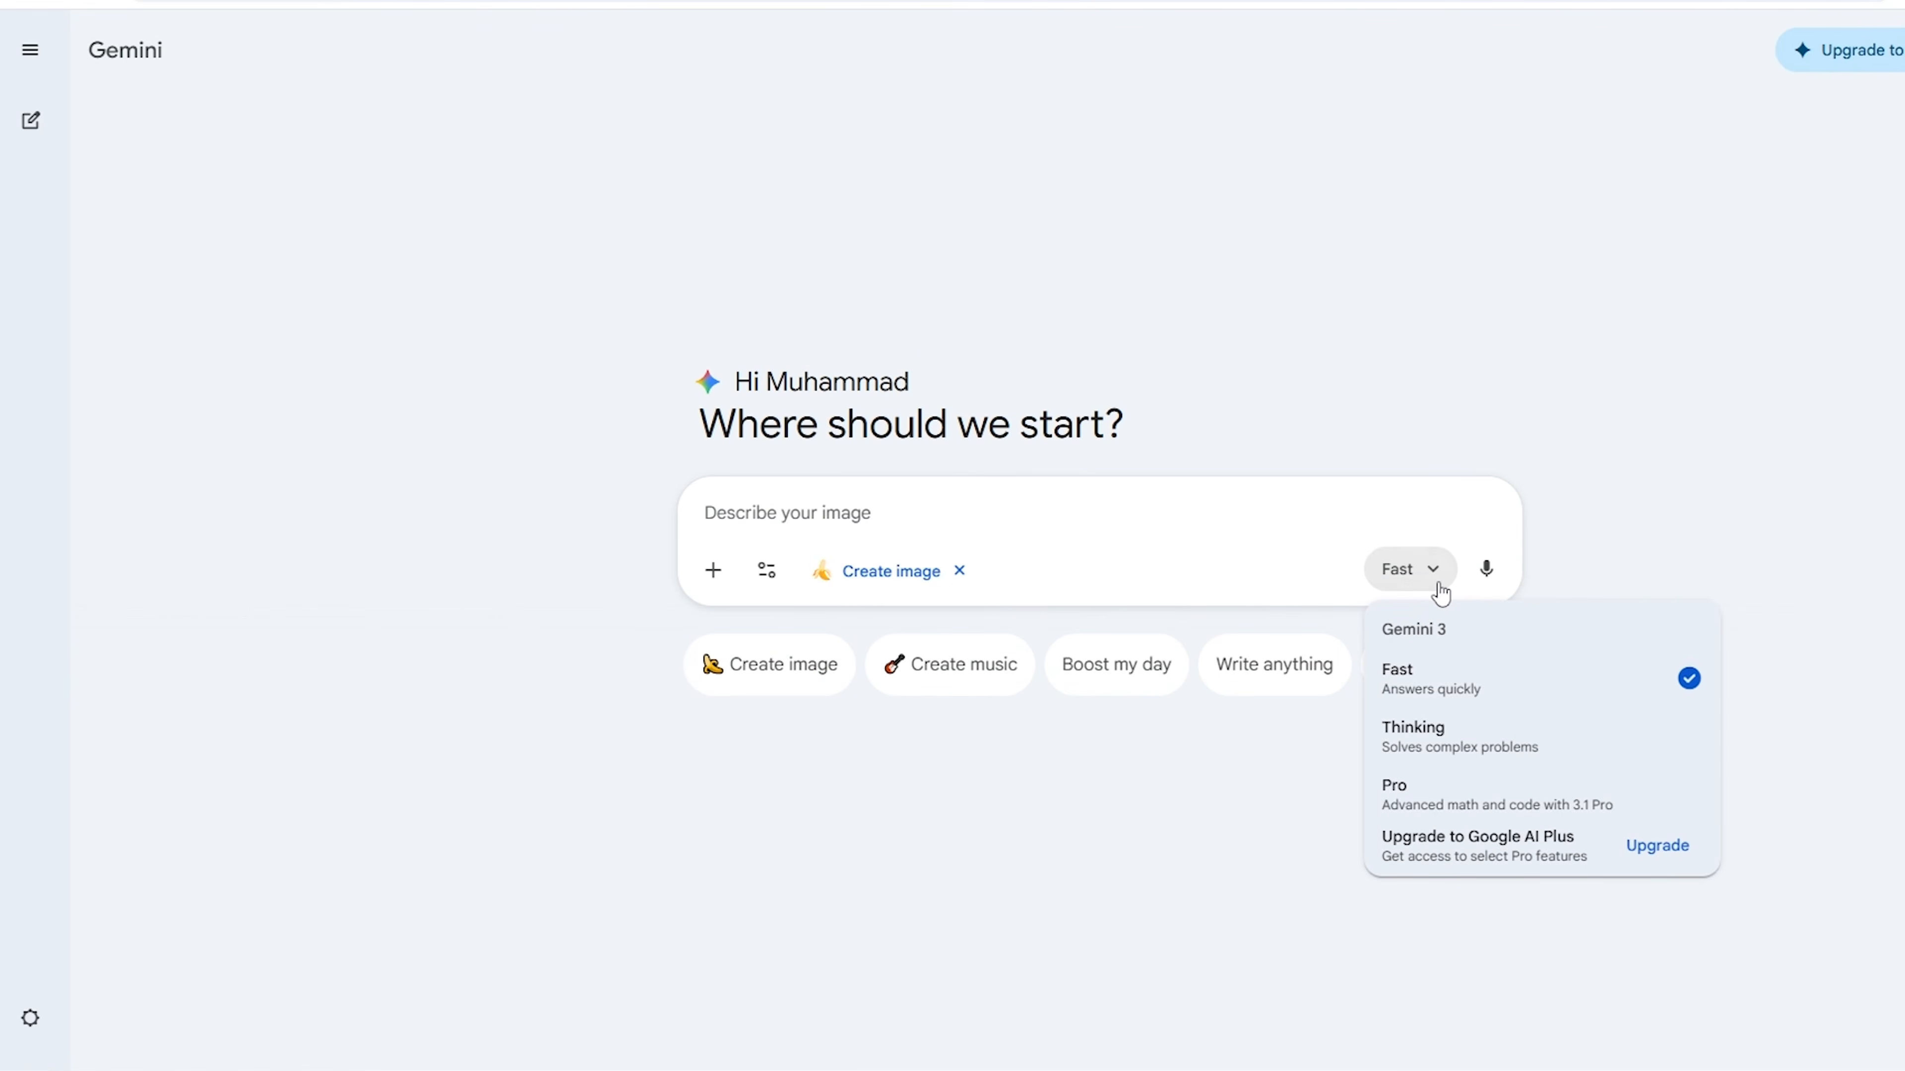
pyautogui.click(1648, 802)
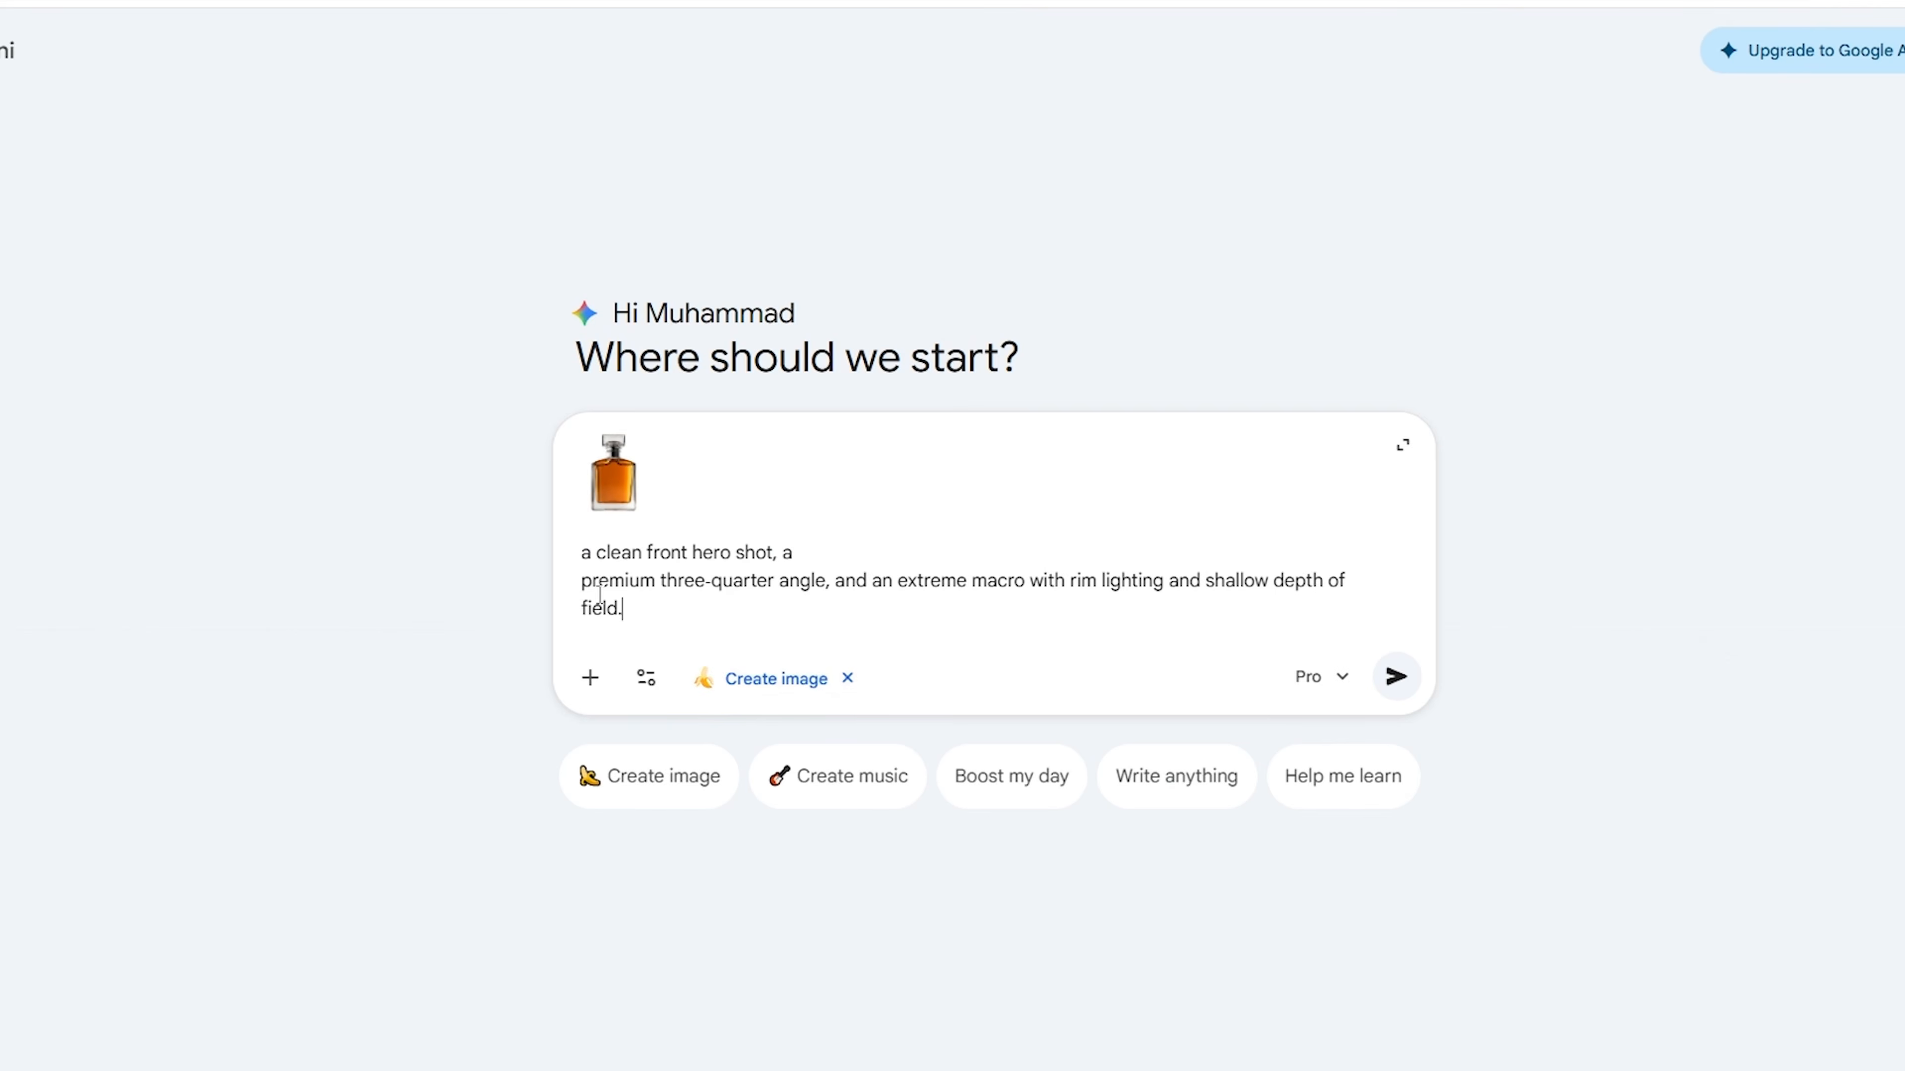
pyautogui.press('BackSpace')
pyautogui.click(1379, 674)
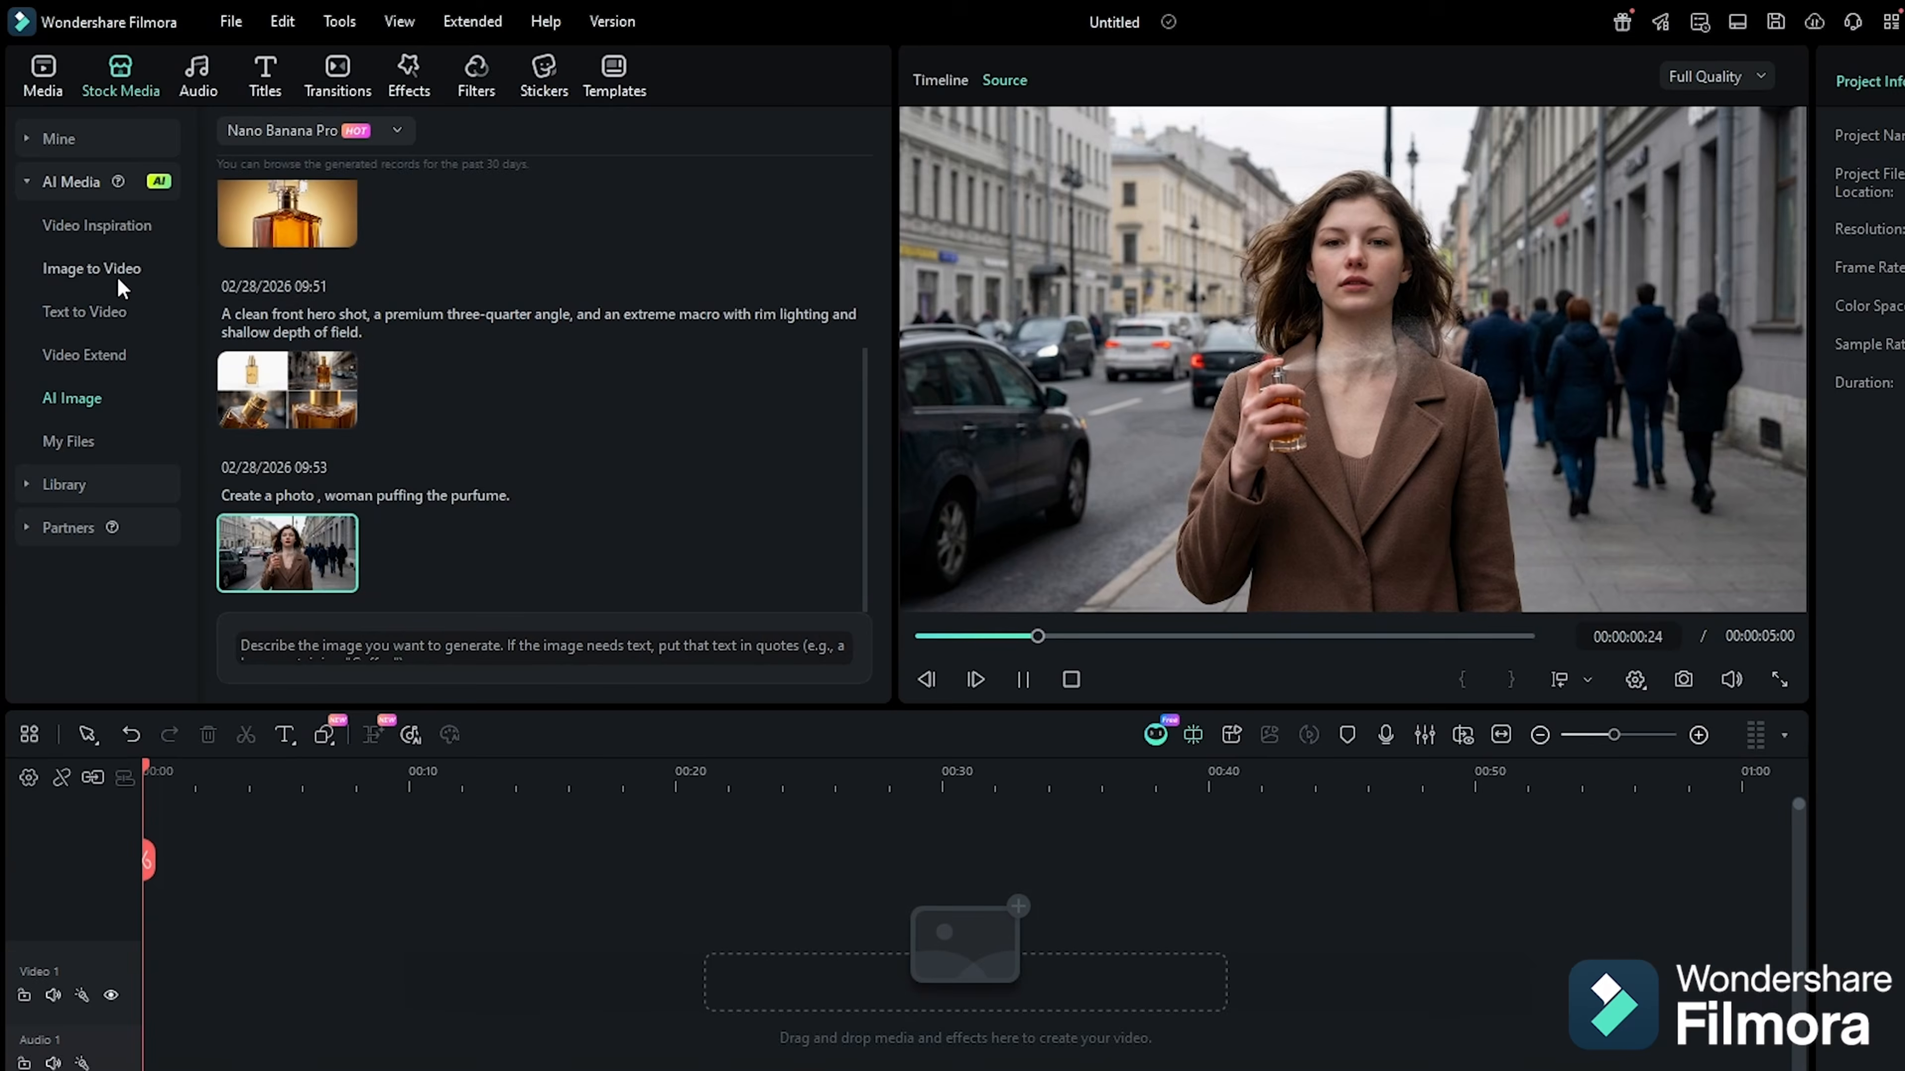
# - Set up Filmora's Image to Video with Veo 3.1, the woman's photo and the slow cinematic push-in prompt, and open the output settings
pyautogui.click(118, 276)
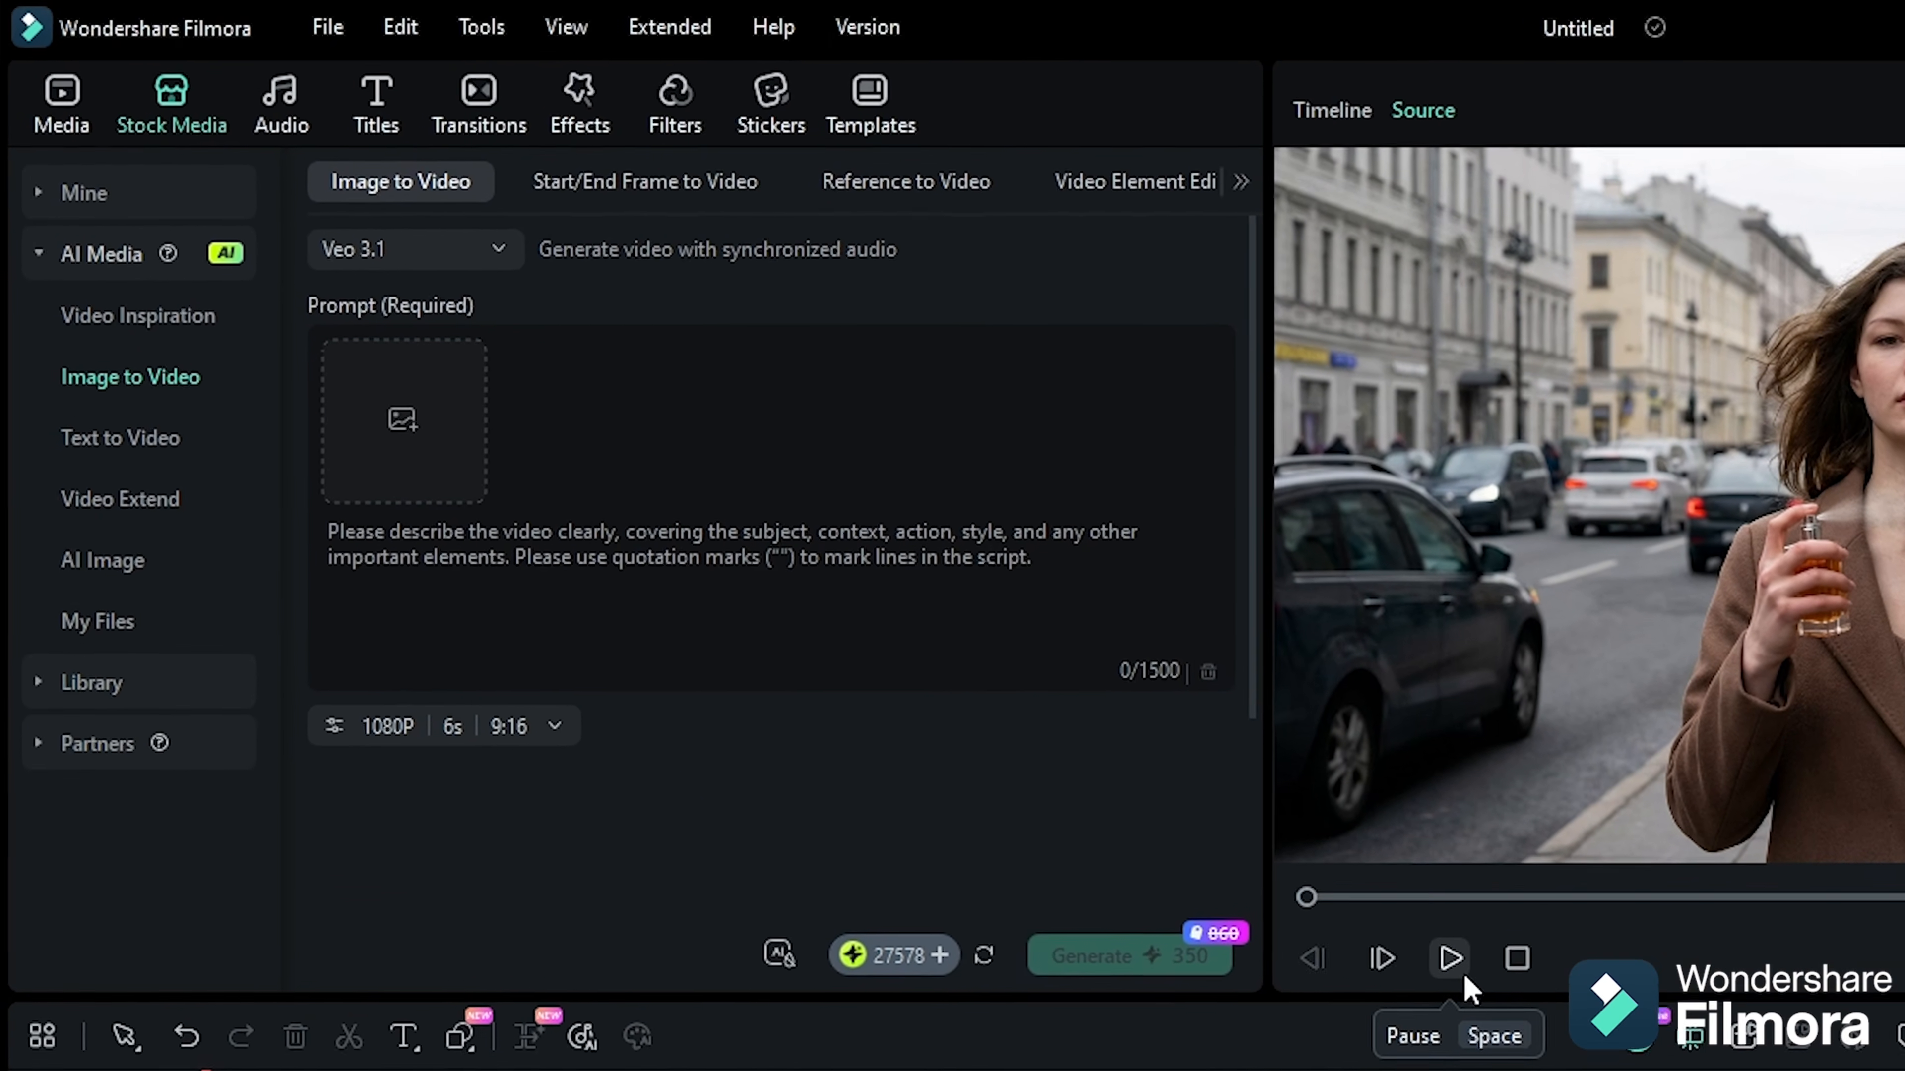
pyautogui.click(1459, 967)
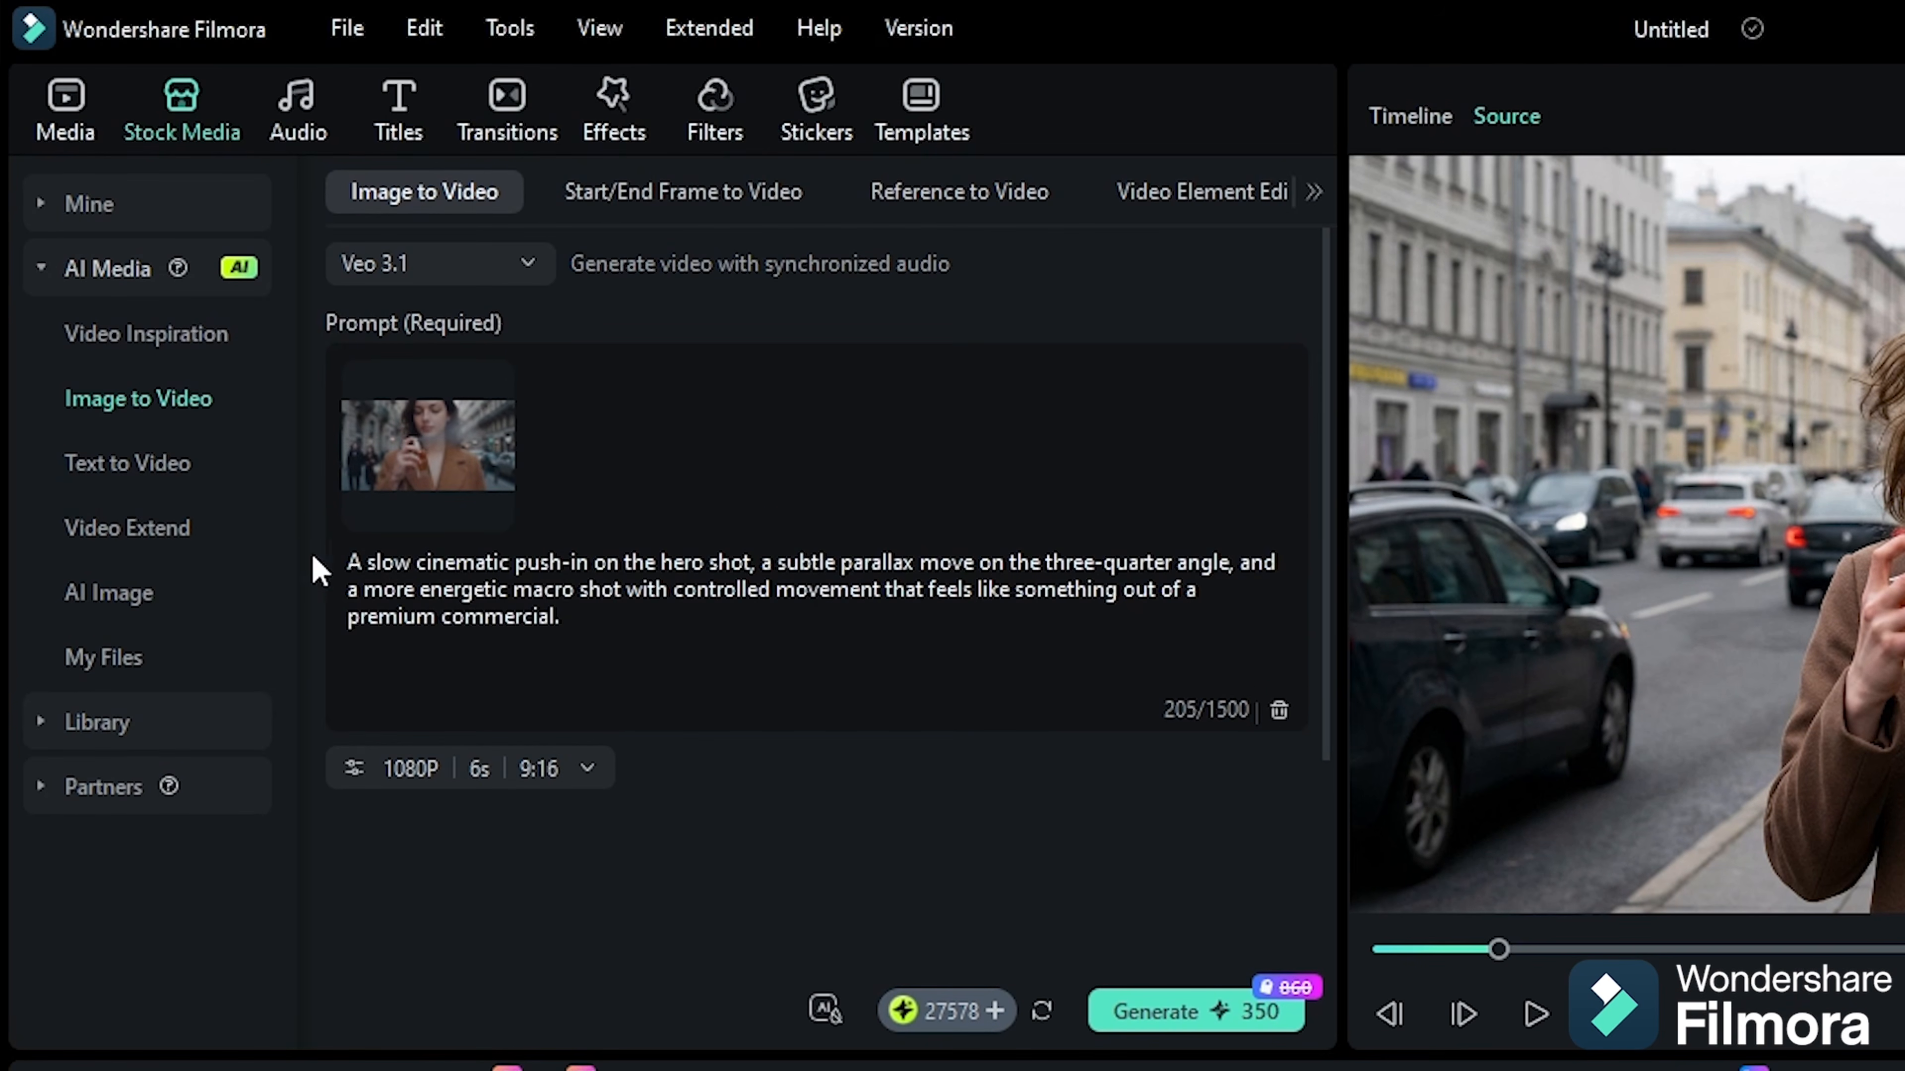
pyautogui.moveTo(345, 566); pyautogui.dragTo(513, 587)
pyautogui.moveTo(749, 589); pyautogui.dragTo(823, 638)
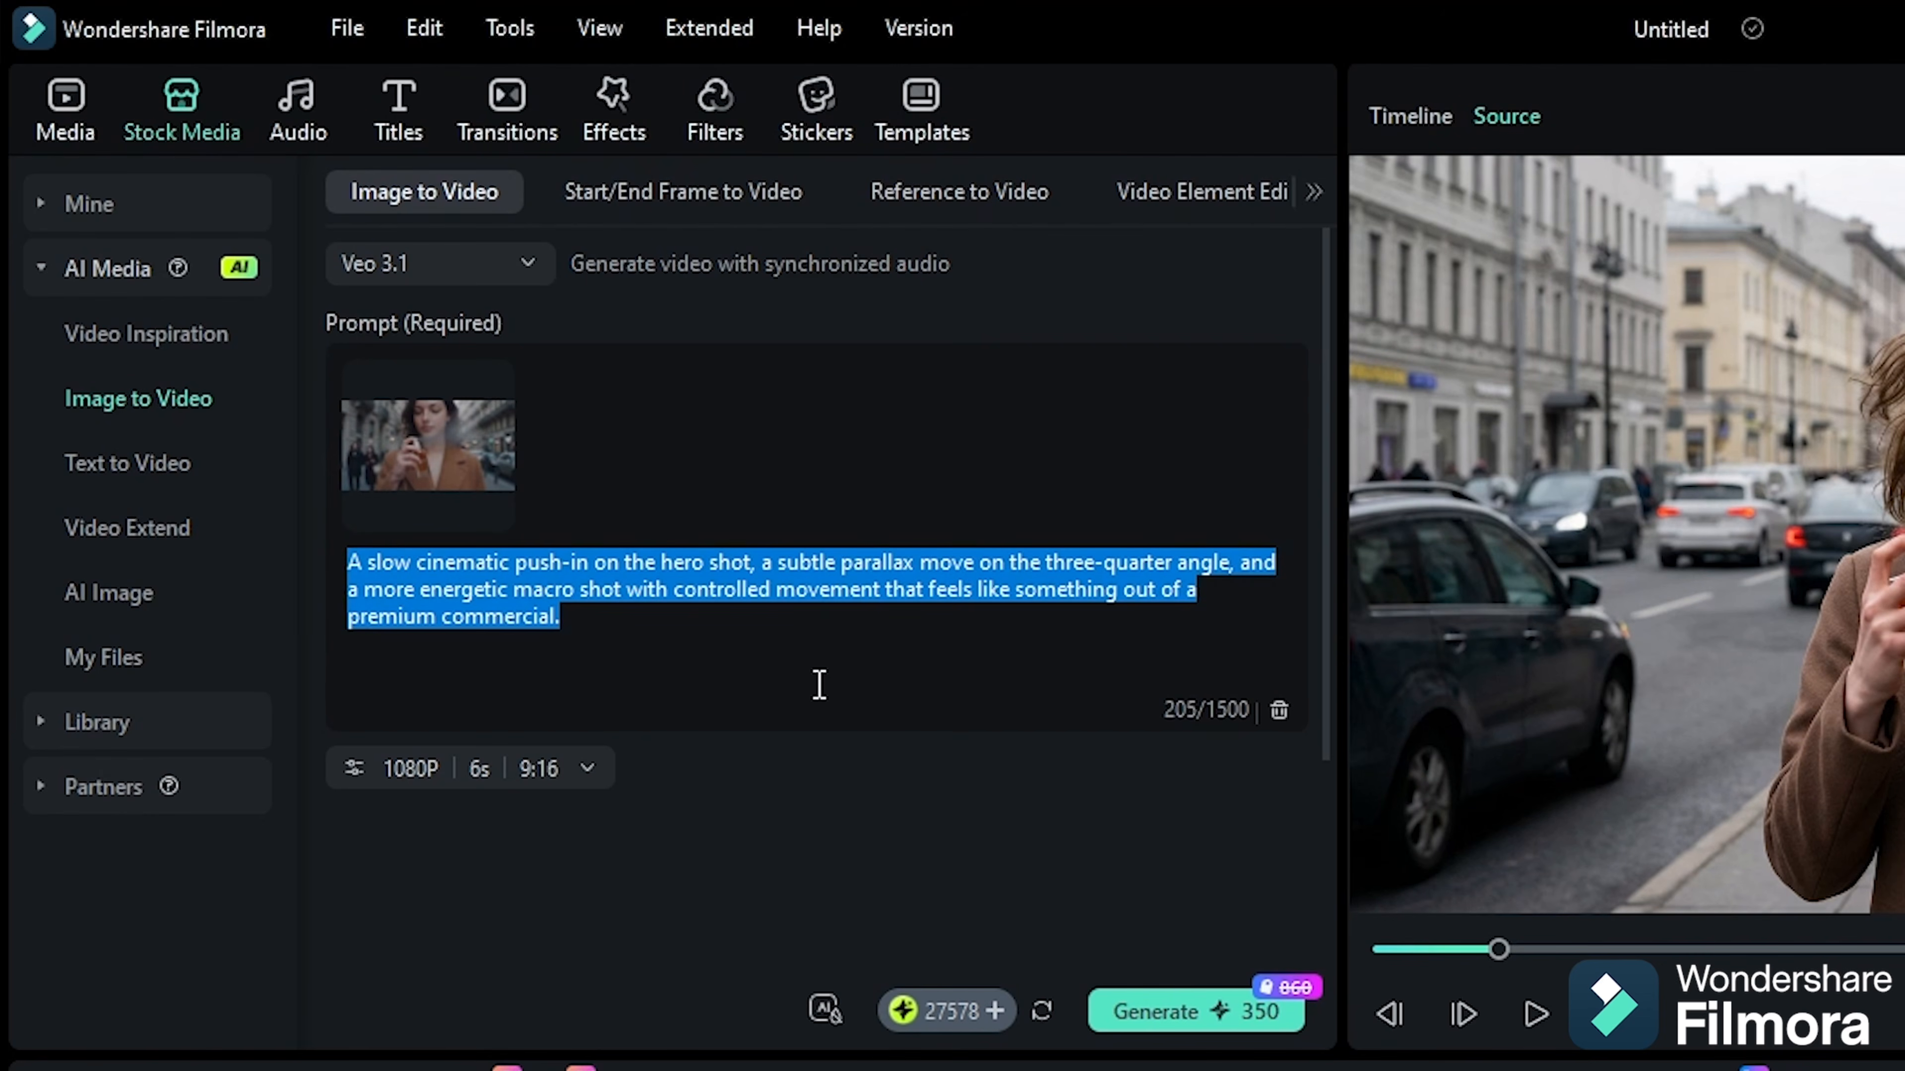
pyautogui.click(474, 774)
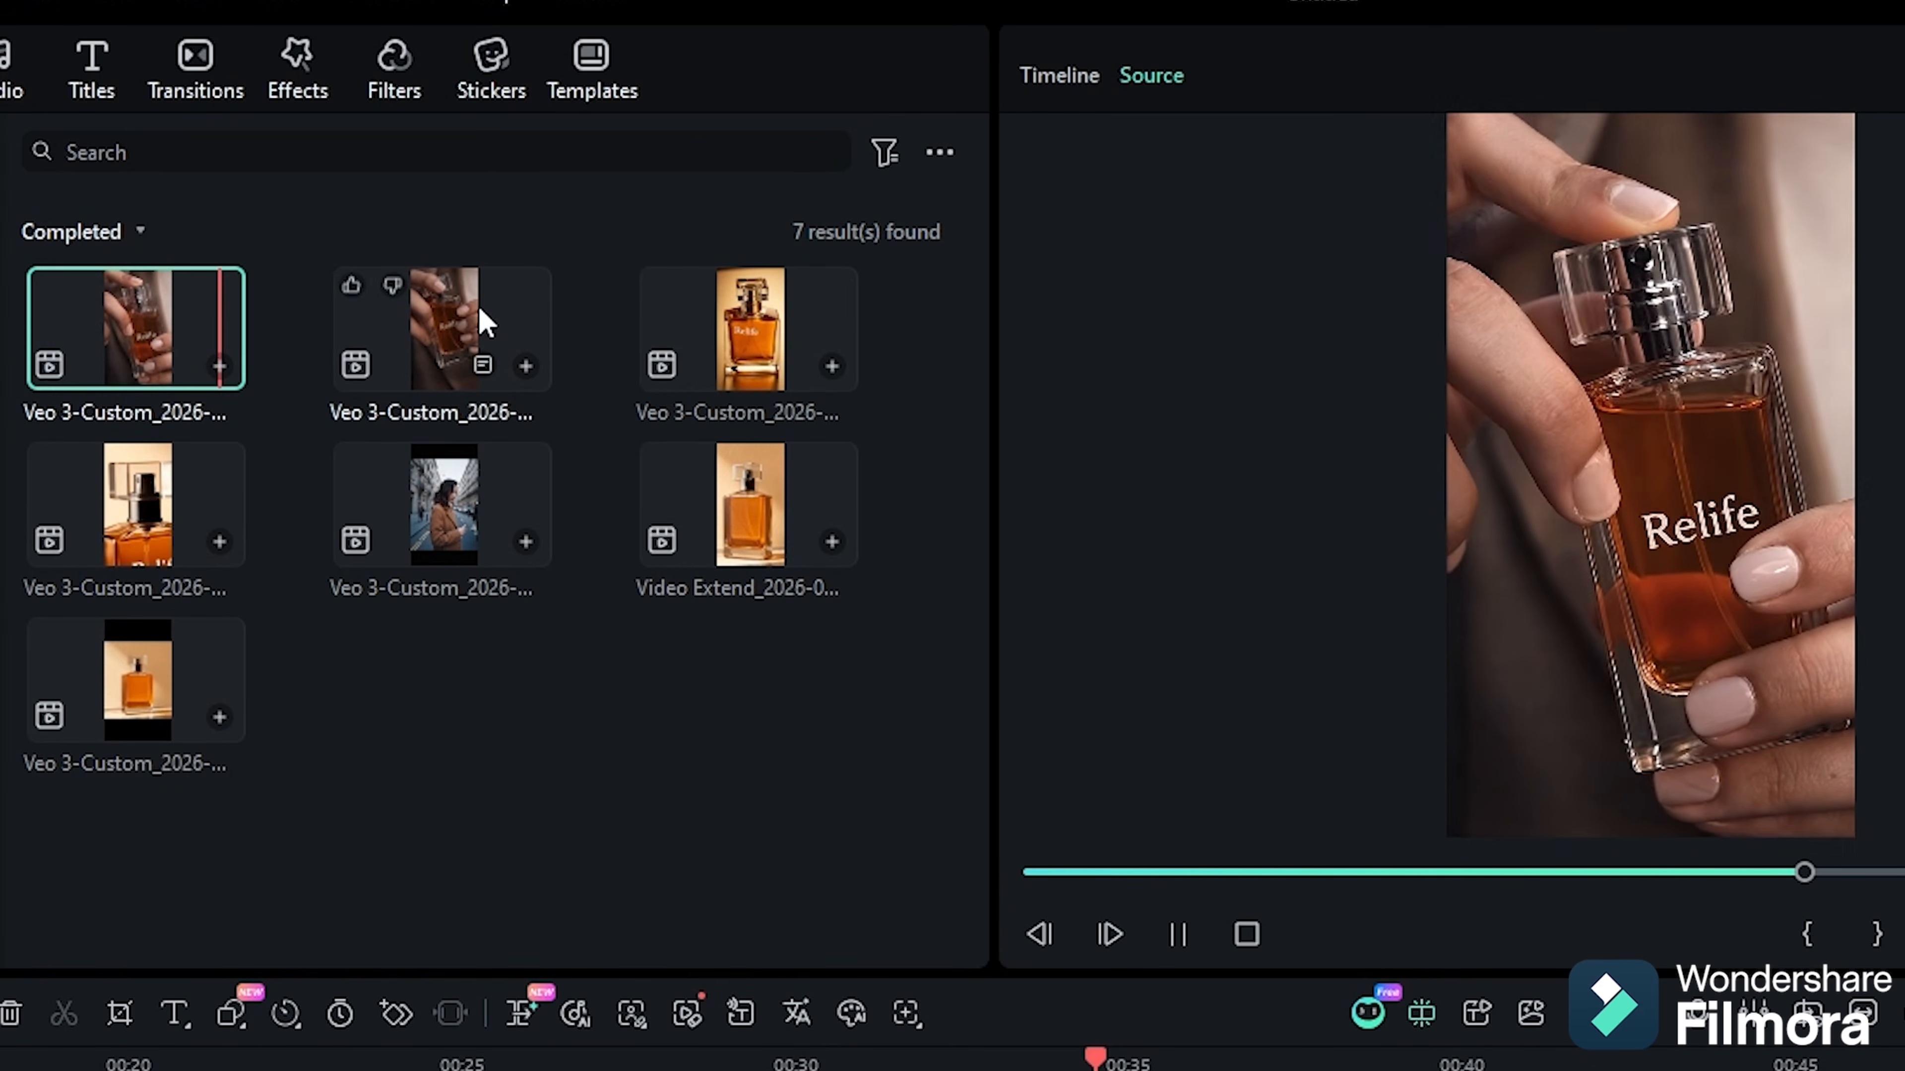
# - Preview the generated Veo clips of the hand-held bottle, the standing bottles and the woman on the street
pyautogui.click(448, 333)
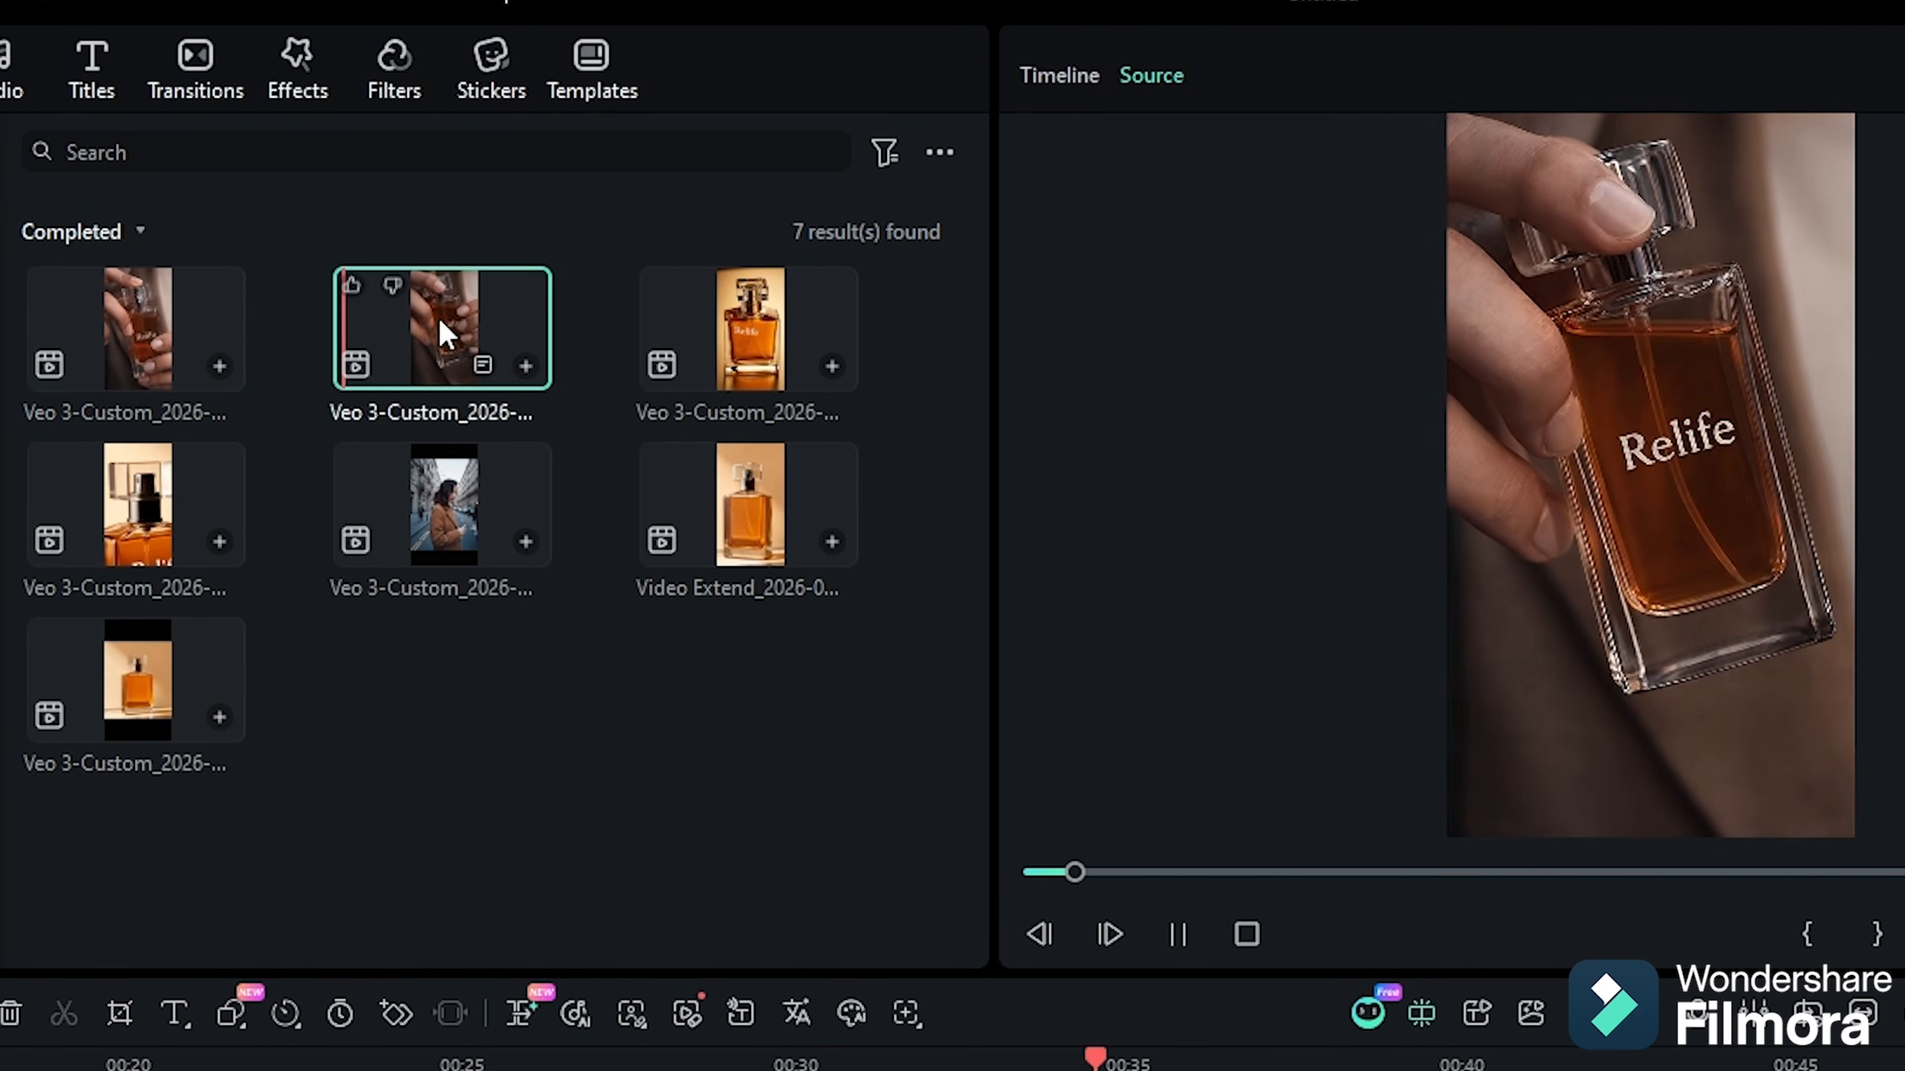
pyautogui.click(765, 328)
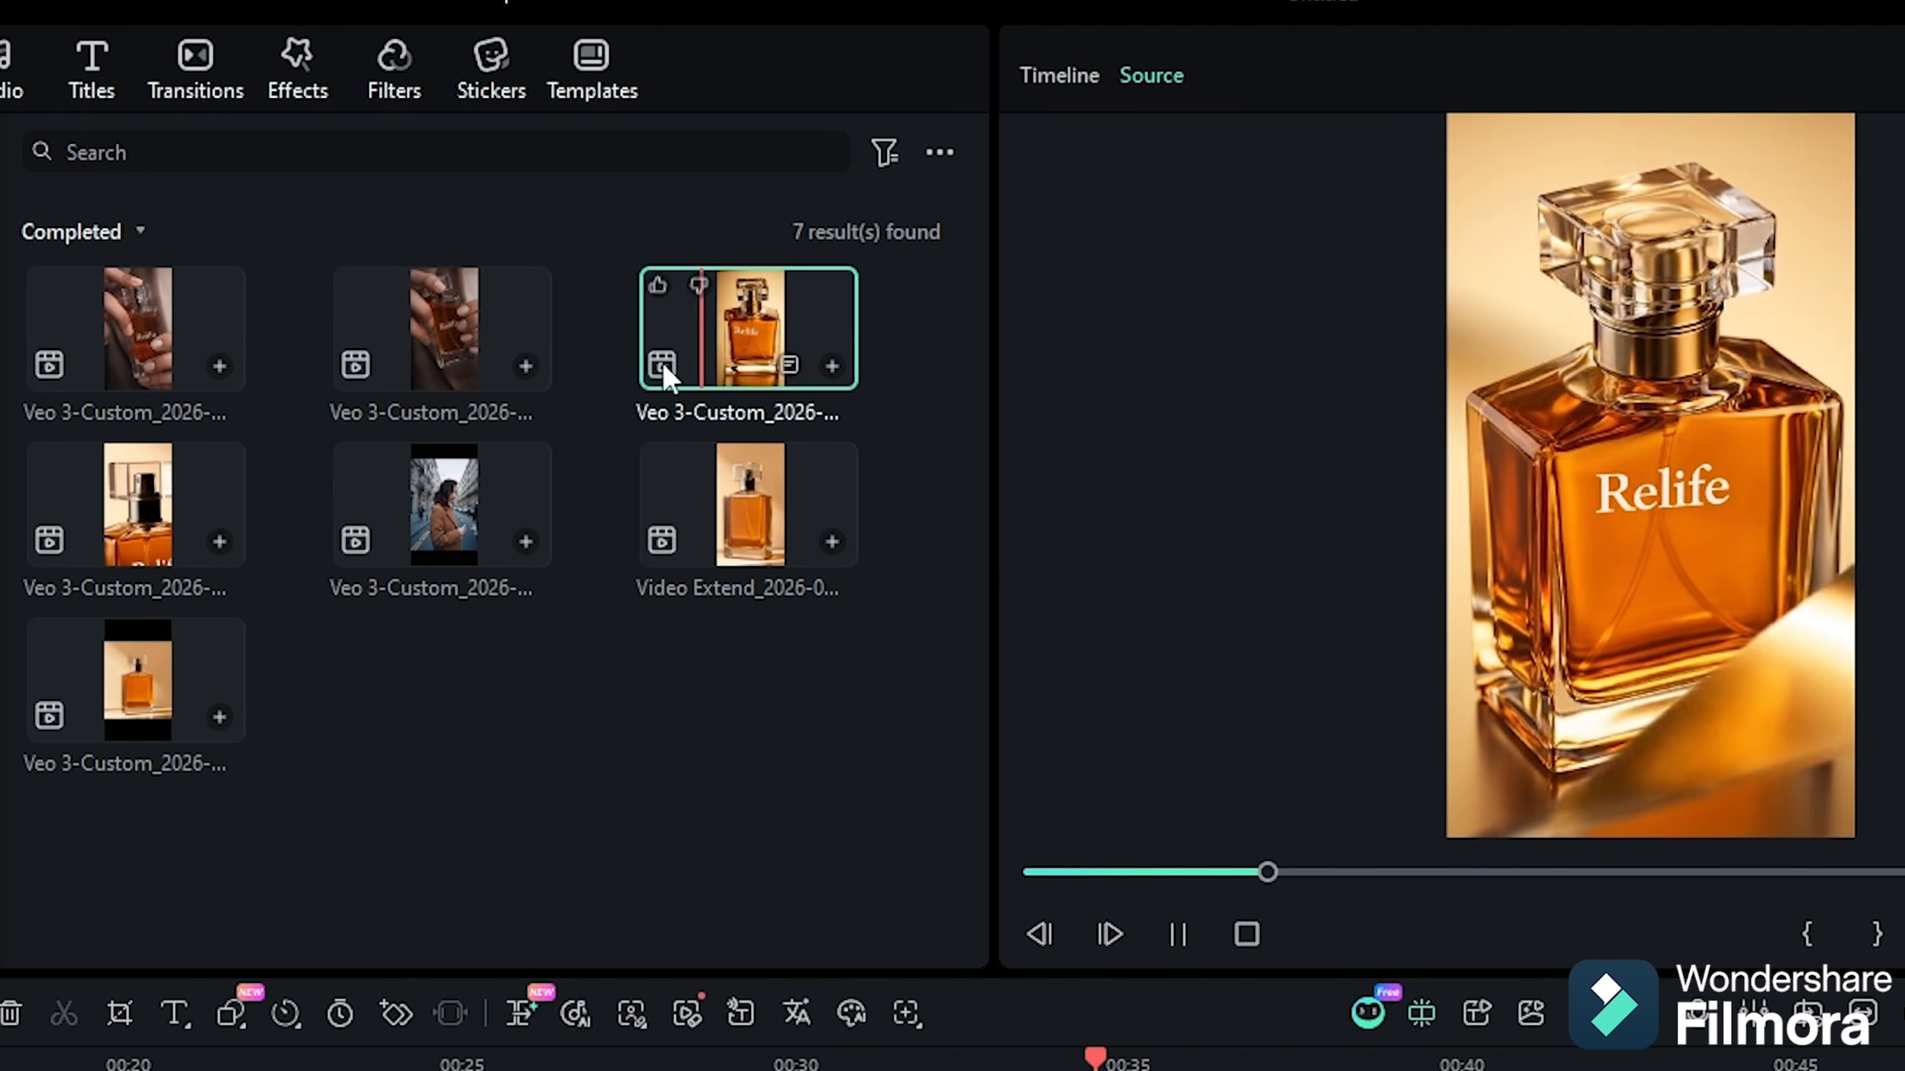
pyautogui.click(160, 510)
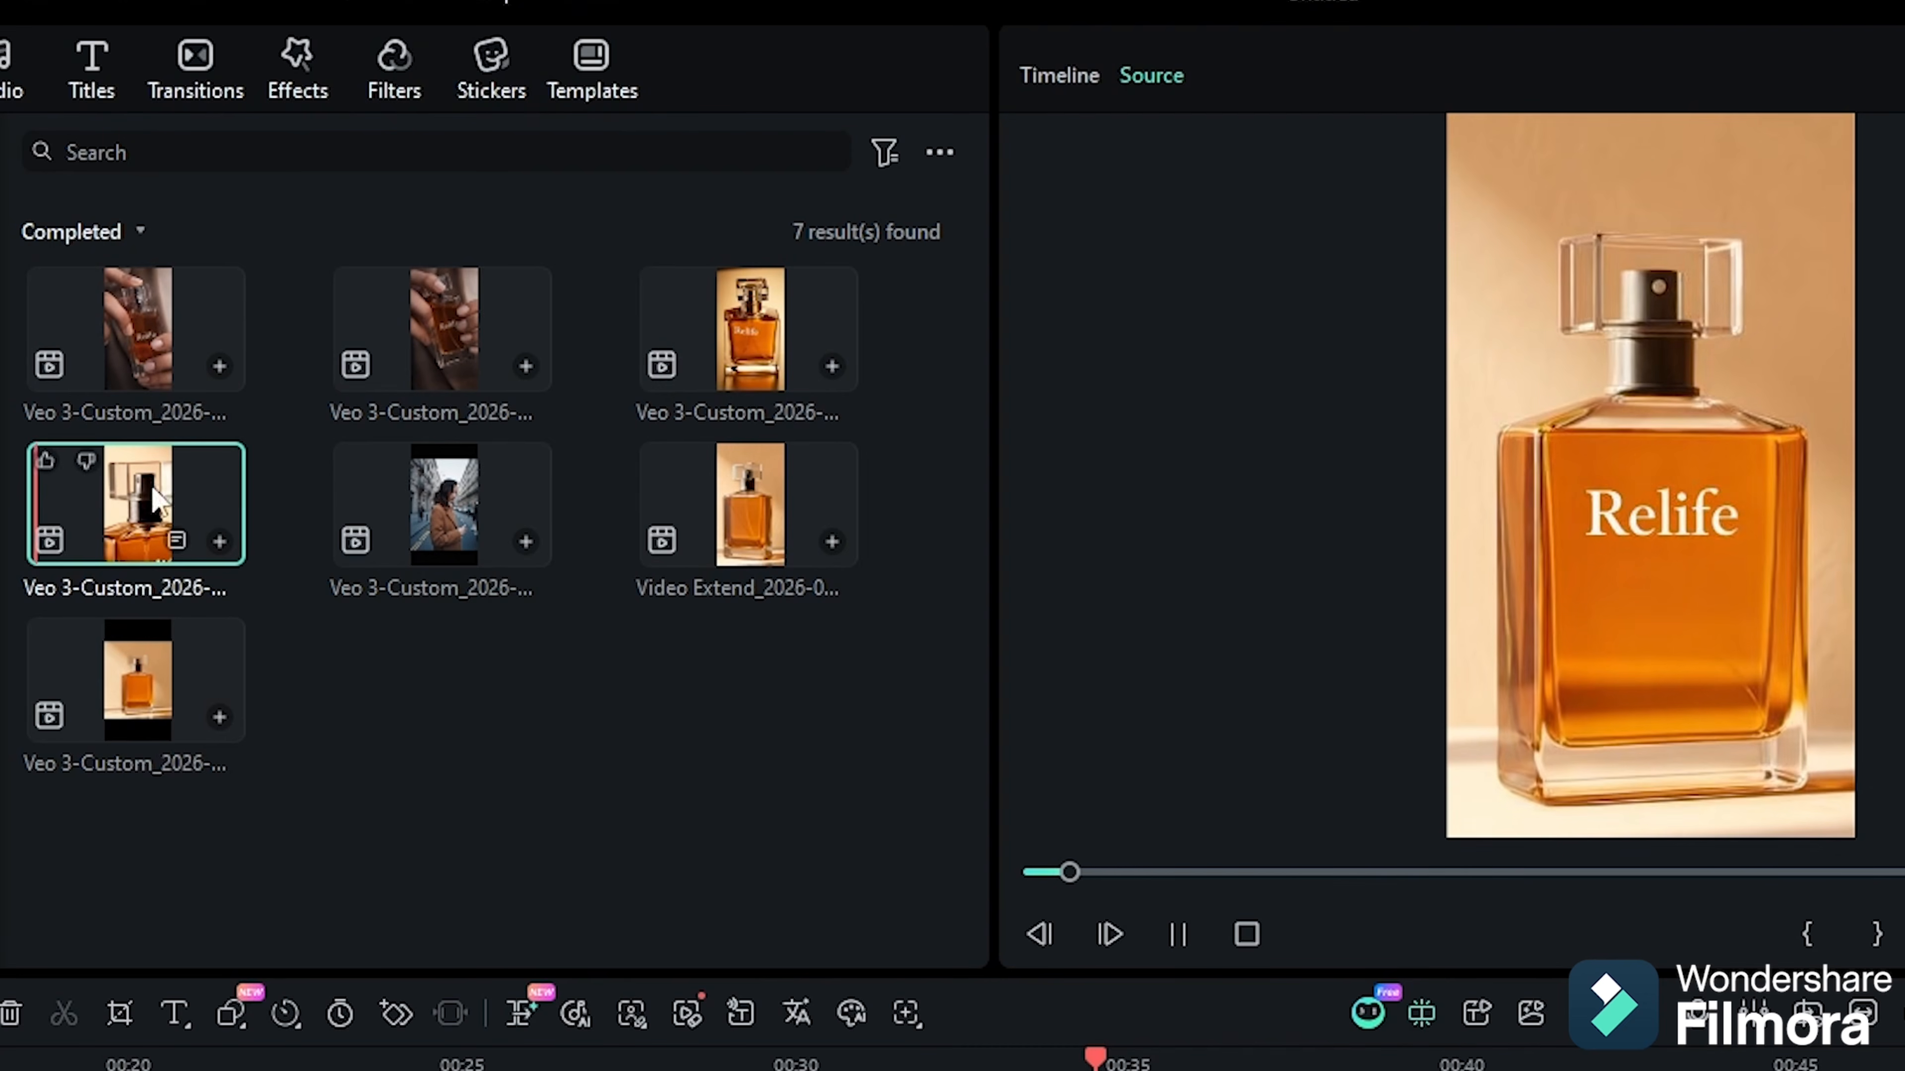
pyautogui.click(442, 501)
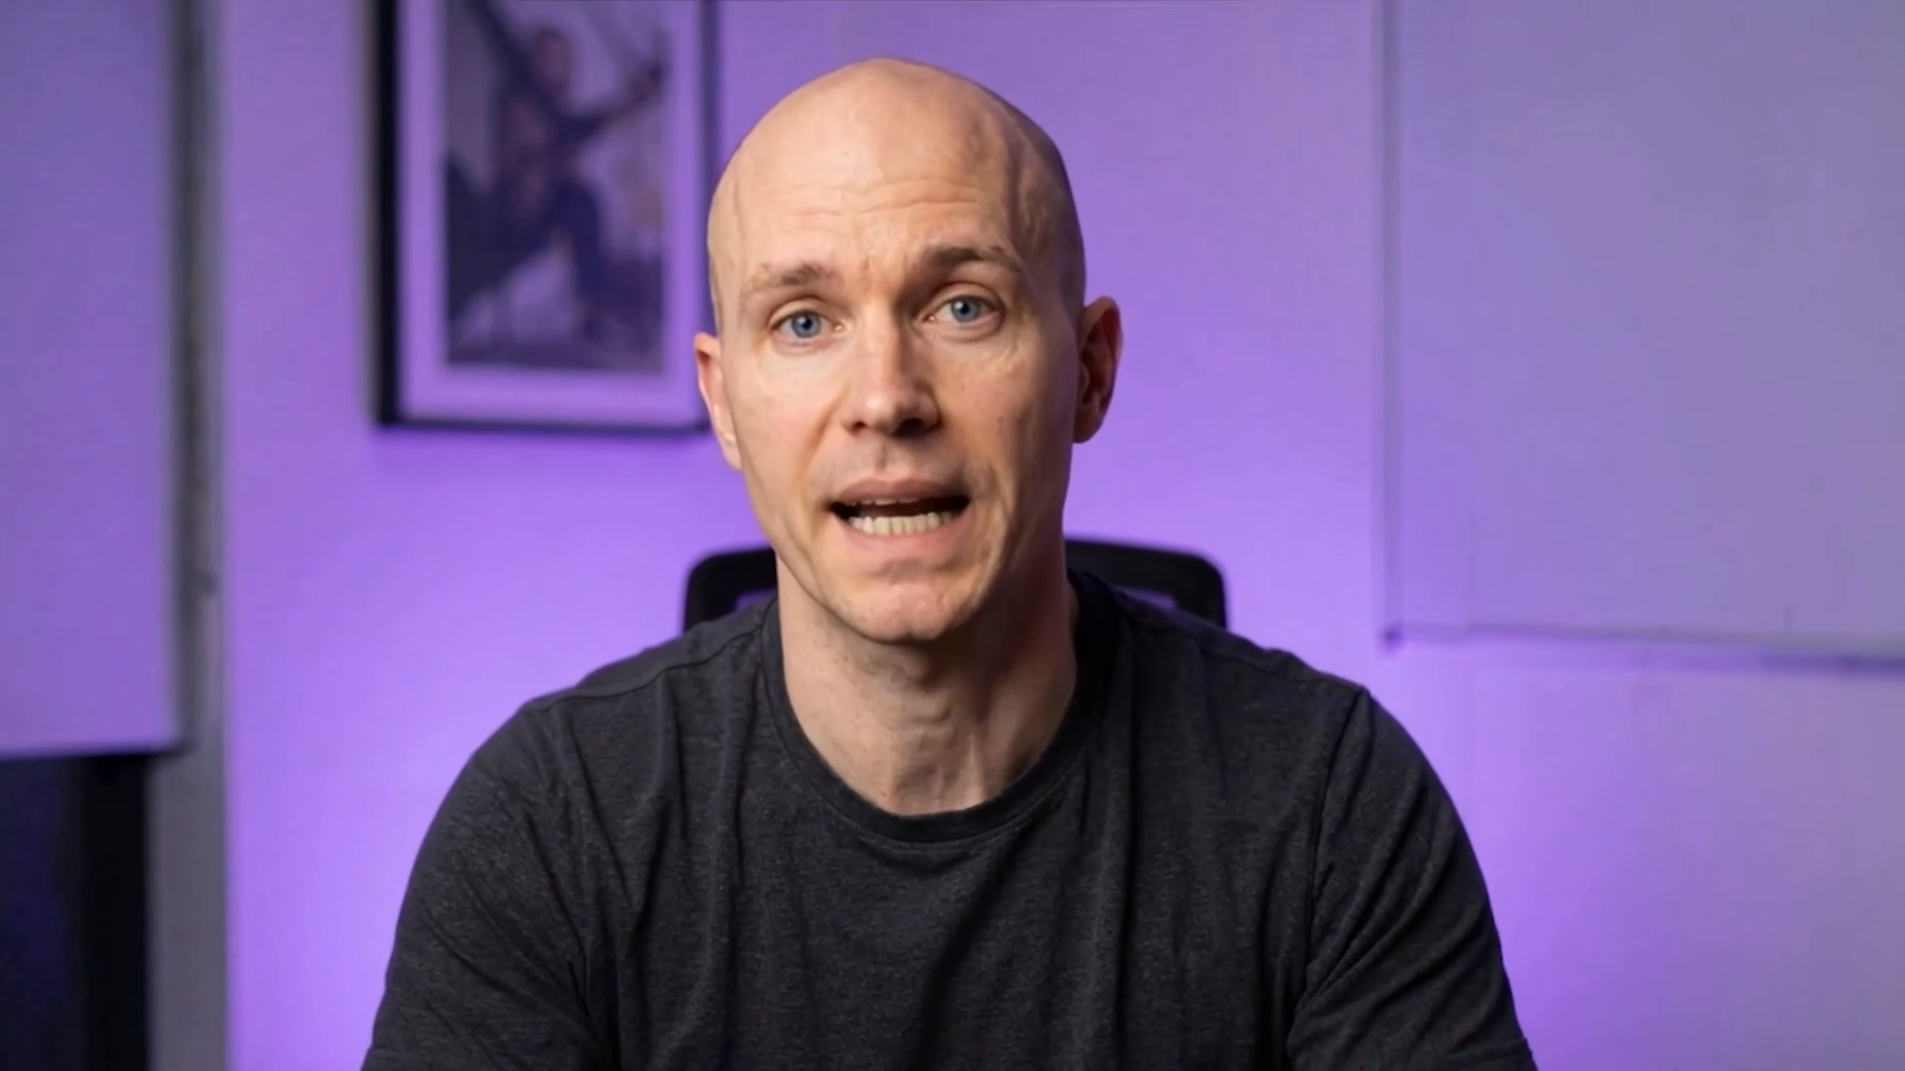
# - Place the woman clip and the two standing perfume bottle clips one after another at the start of Video 1
pyautogui.moveTo(449, 328); pyautogui.dragTo(147, 900)
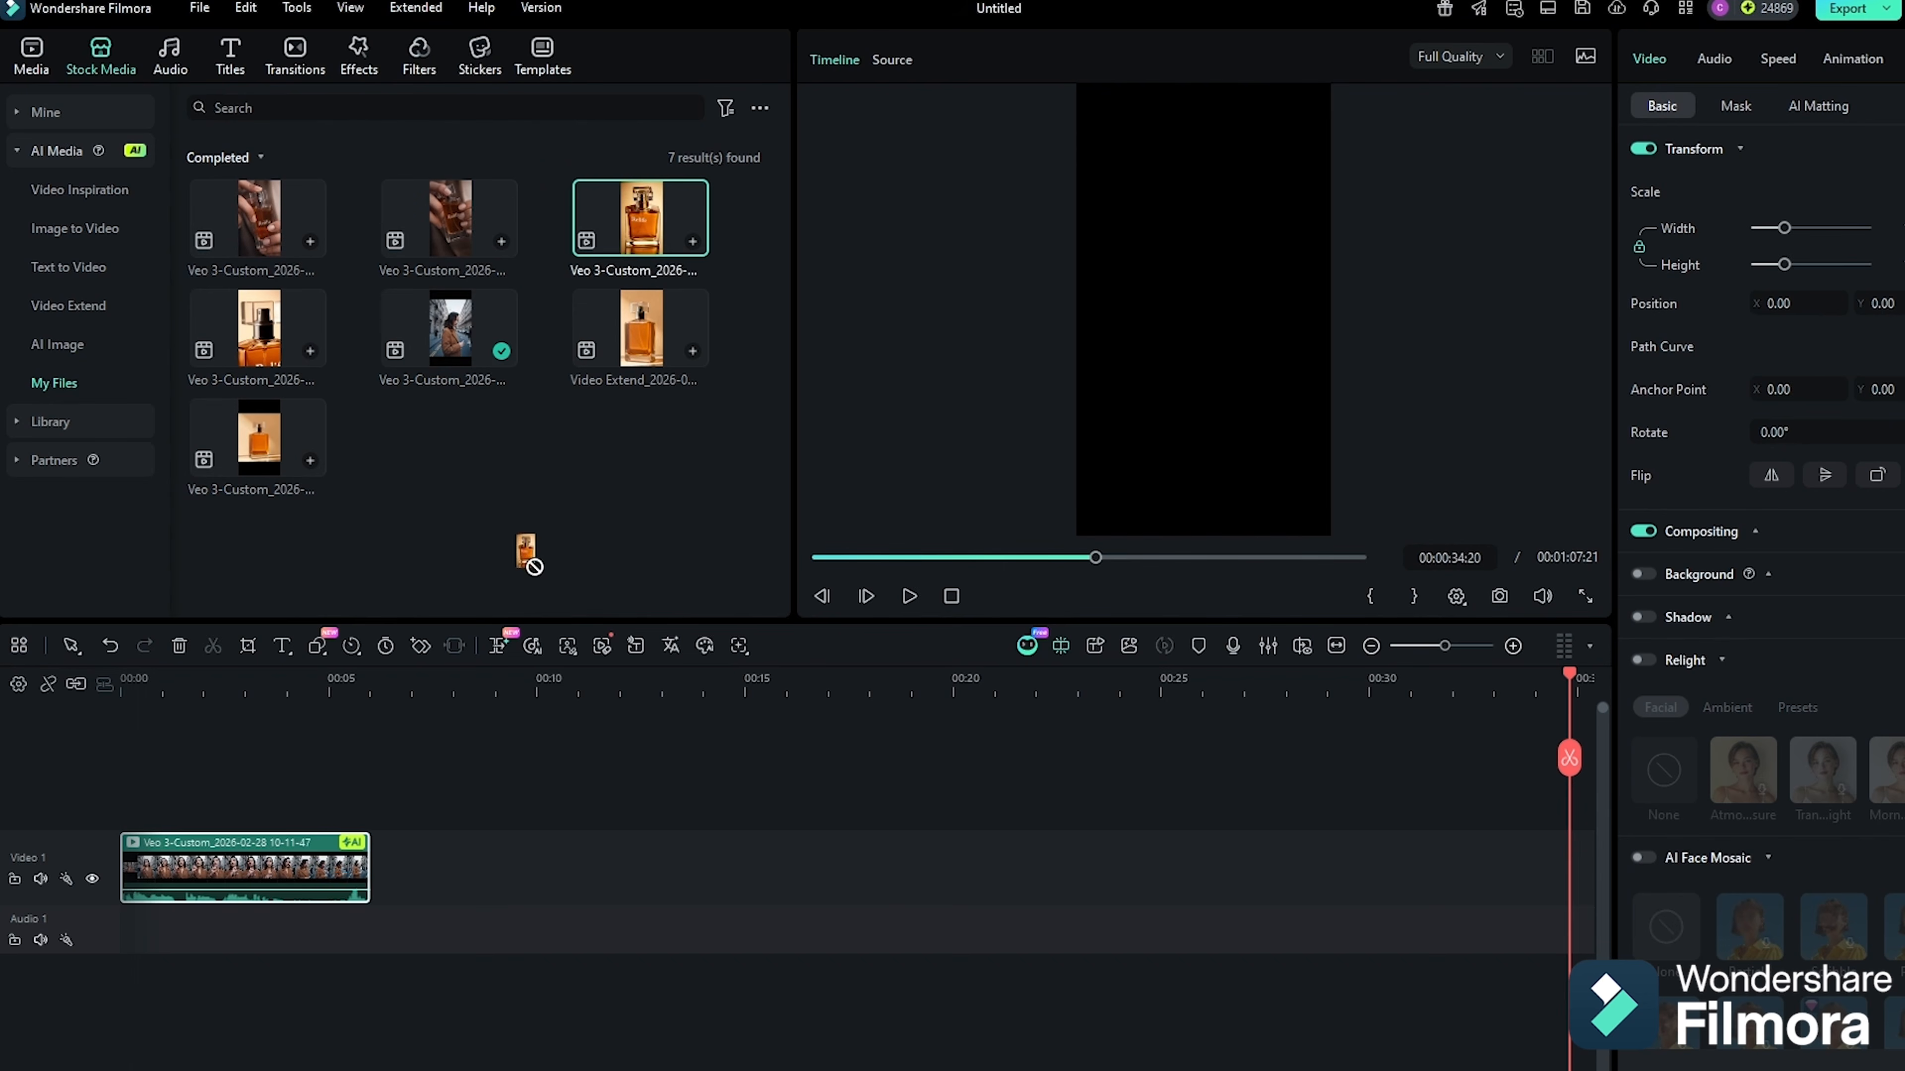
pyautogui.moveTo(528, 555); pyautogui.dragTo(660, 871)
pyautogui.moveTo(259, 328); pyautogui.dragTo(374, 872)
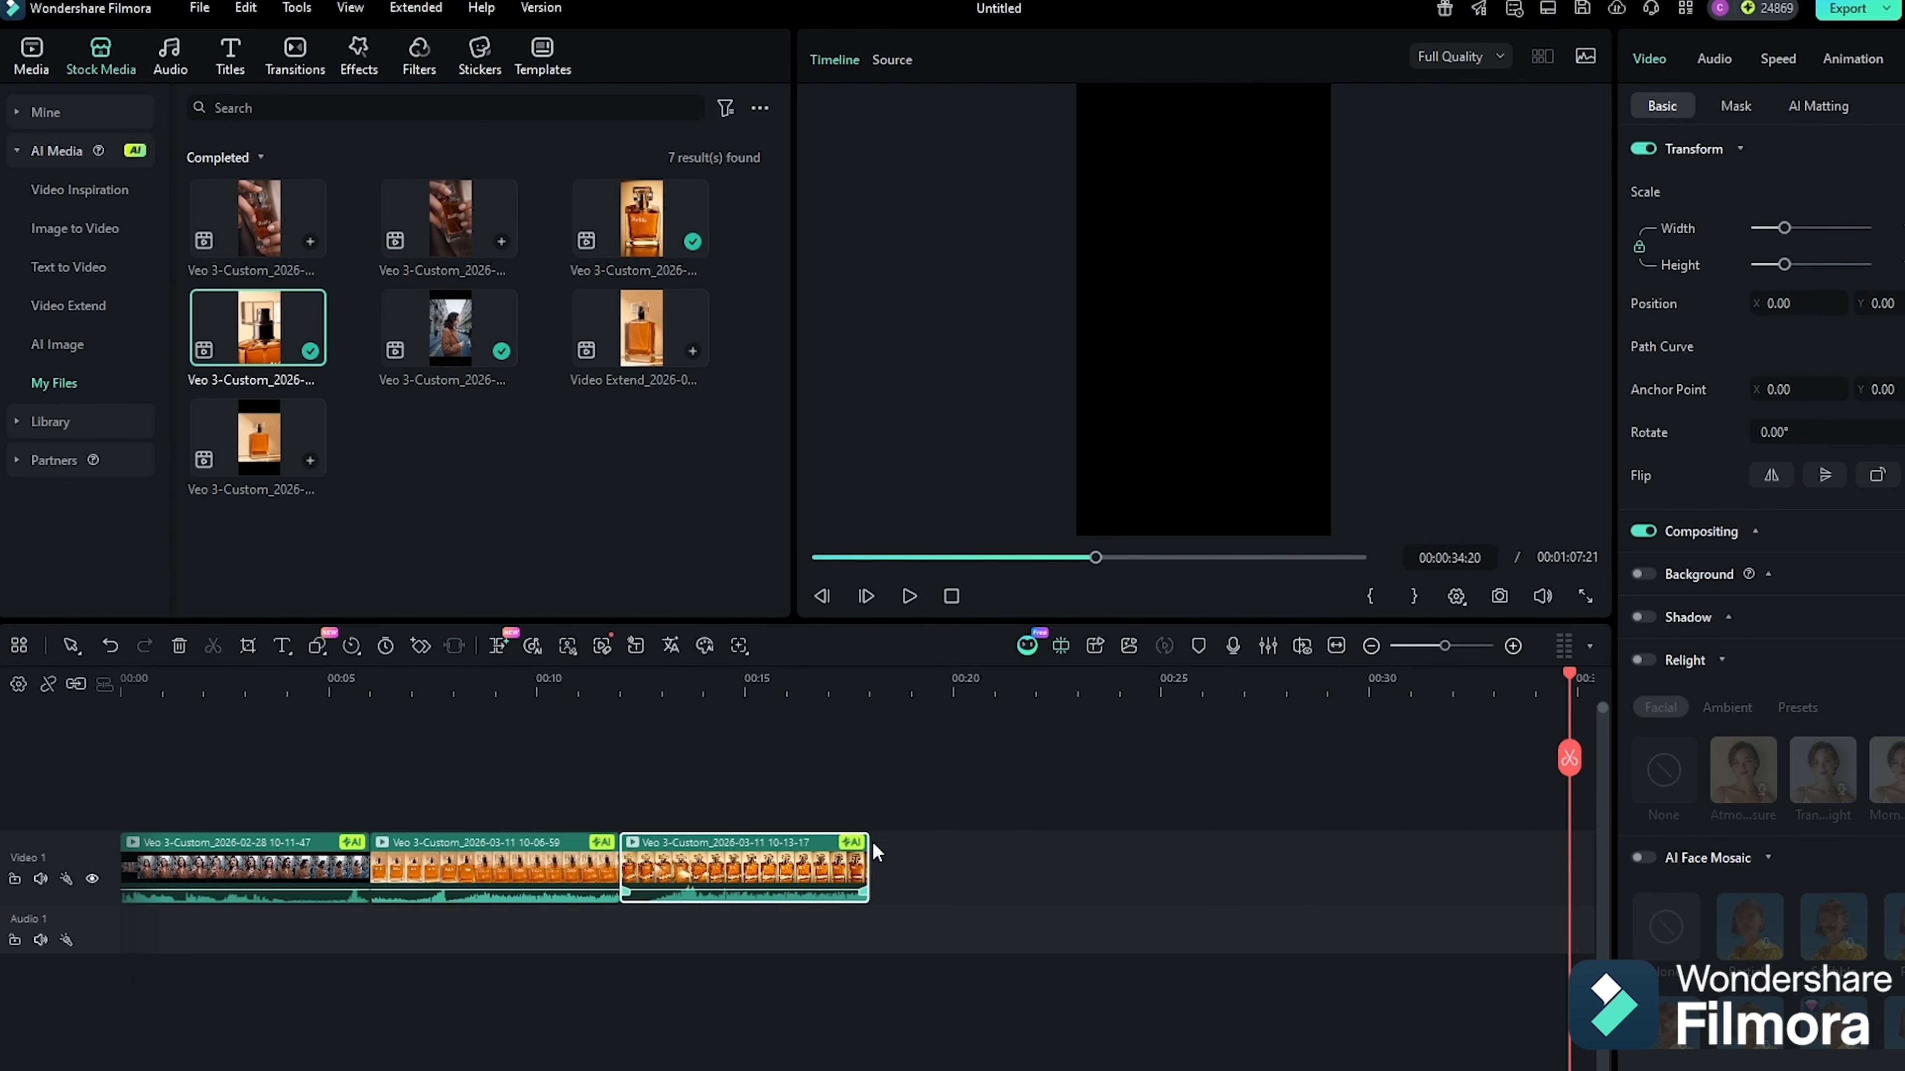
# - Reposition the Filmora_2 clip on Video 1, leaving free space after the three generated clips
pyautogui.scroll(-3, 873, 848)
pyautogui.moveTo(1364, 877); pyautogui.dragTo(554, 875)
pyautogui.scroll(4, 473, 814)
pyautogui.hscroll(-5, 495, 810)
pyautogui.scroll(-3, 519, 810)
pyautogui.hscroll(-3, 528, 852)
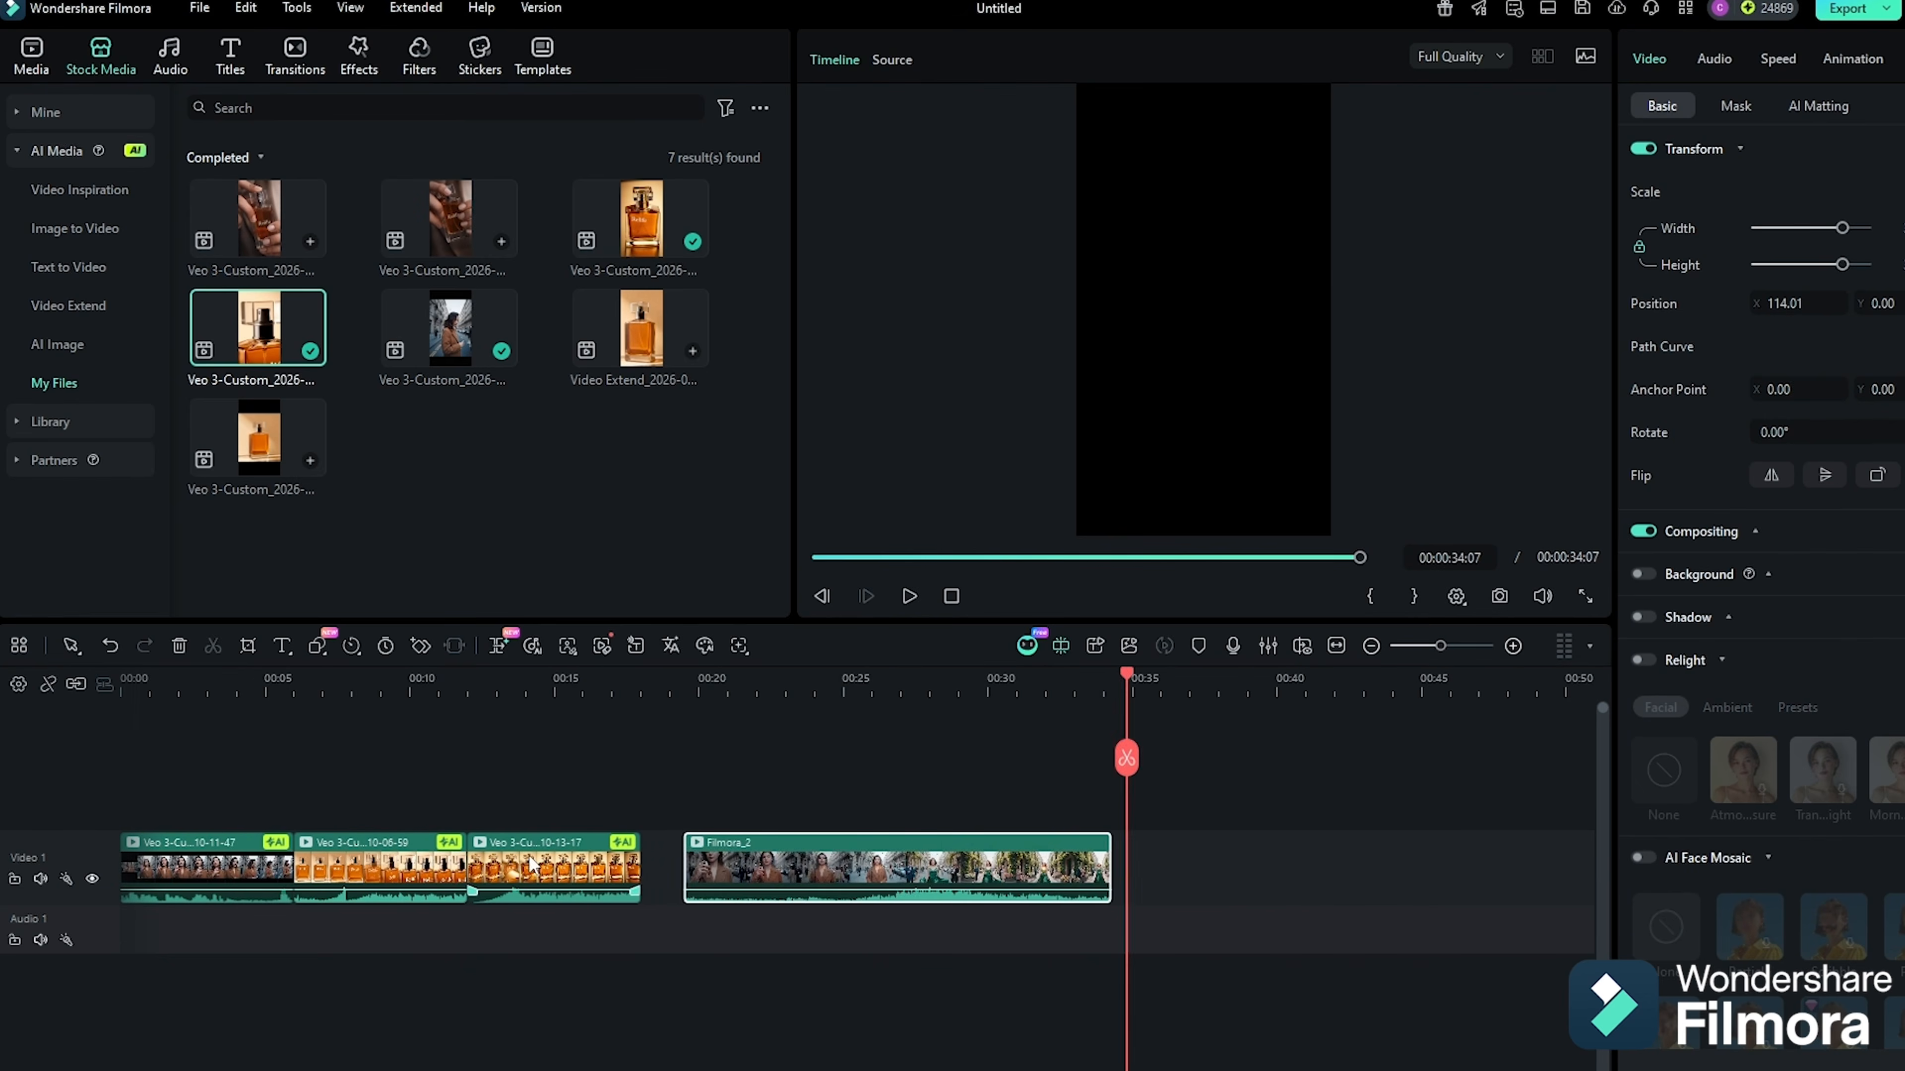
pyautogui.moveTo(862, 870); pyautogui.dragTo(1189, 871)
# - Add the second generated hand-held bottle clip after the standing bottle clips and trim it to about 3 seconds
pyautogui.click(676, 681)
pyautogui.moveTo(450, 218); pyautogui.dragTo(643, 871)
pyautogui.click(685, 679)
pyautogui.press('space')
pyautogui.press('space')
pyautogui.moveTo(813, 870); pyautogui.dragTo(729, 871)
# - Append the first generated hand-held bottle clip to the sequence on Video 1 and trim it to about 3 seconds
pyautogui.moveTo(259, 218); pyautogui.dragTo(731, 862)
pyautogui.press('space')
pyautogui.press('space')
pyautogui.moveTo(731, 870); pyautogui.dragTo(799, 872)
pyautogui.click(727, 686)
pyautogui.click(822, 684)
# - Attach the Filmora_2 clip after the hand-held bottle clips, cut out its unwanted middle section and close the gap
pyautogui.moveTo(1192, 871); pyautogui.dragTo(988, 863)
pyautogui.press('space')
pyautogui.press('space')
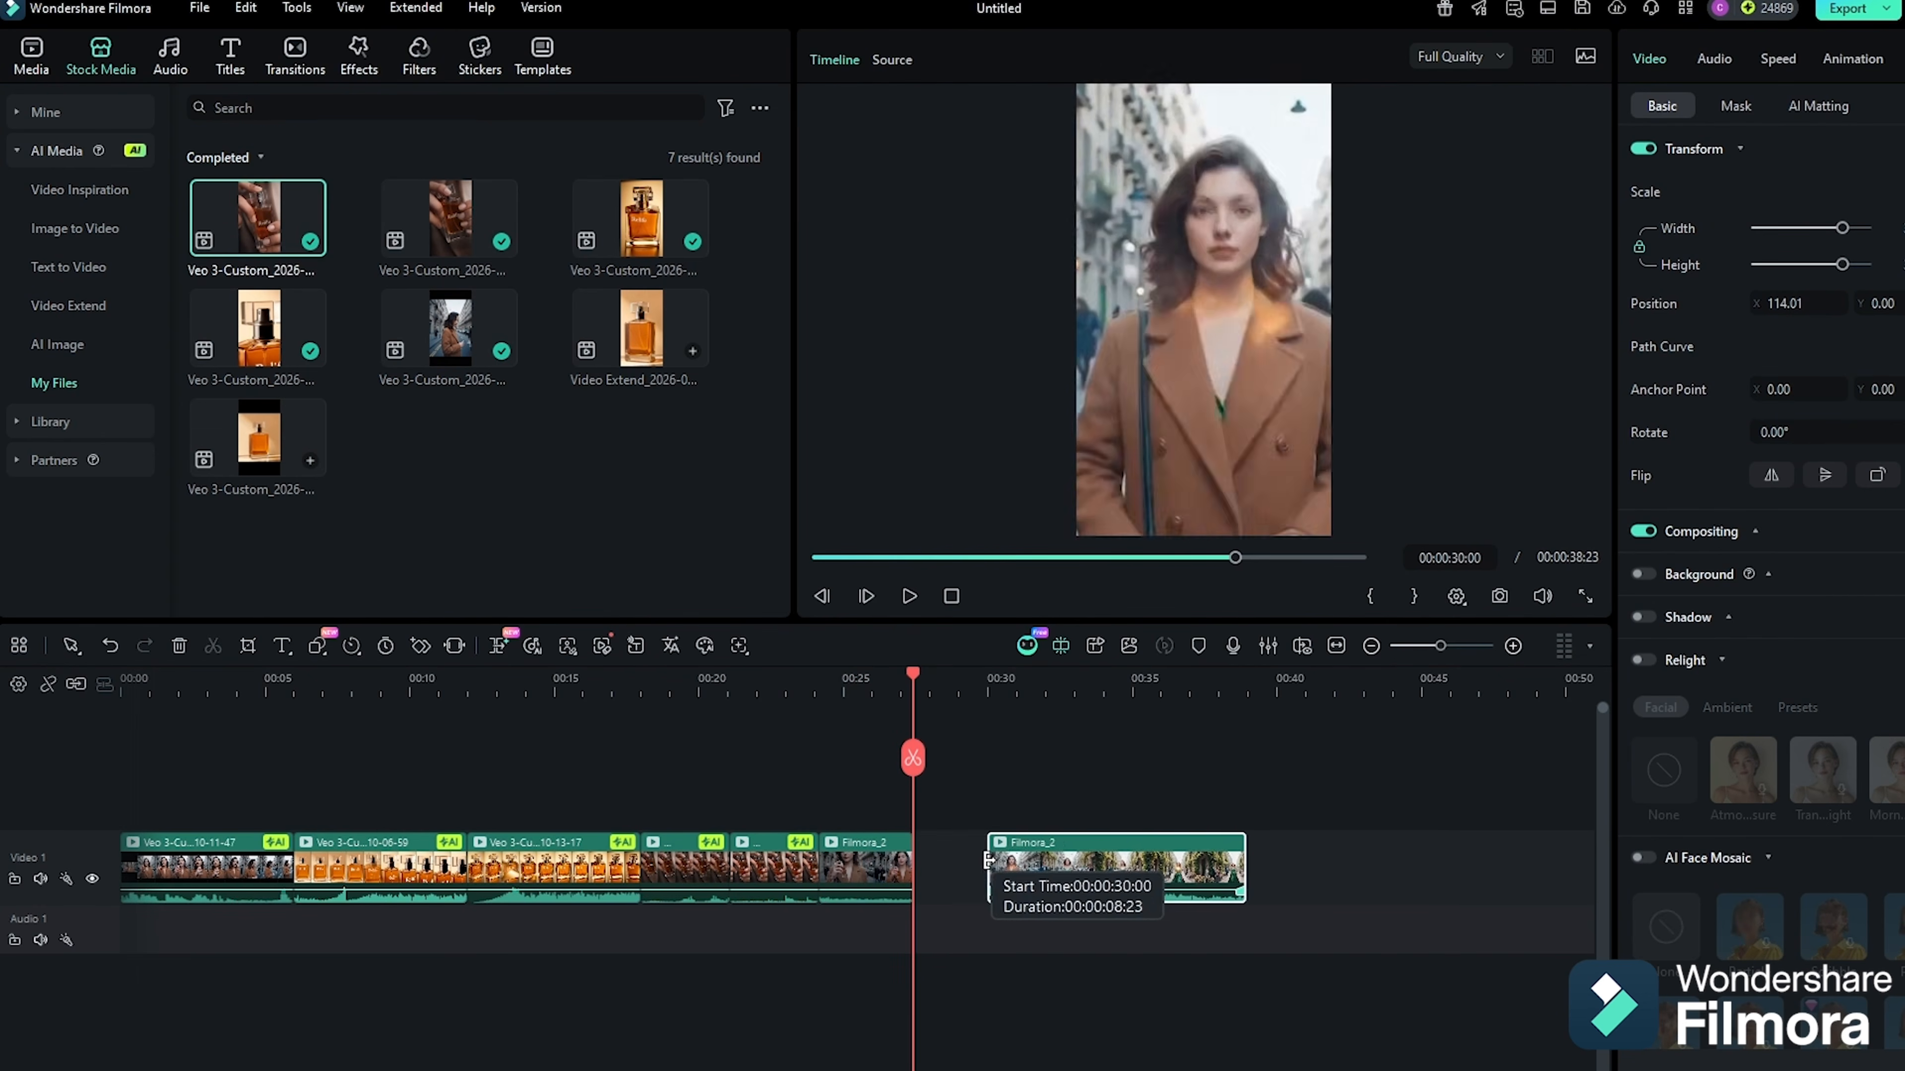
pyautogui.moveTo(1106, 871); pyautogui.dragTo(1033, 871)
pyautogui.press('space')
pyautogui.press('space')
pyautogui.moveTo(1164, 842); pyautogui.dragTo(1098, 842)
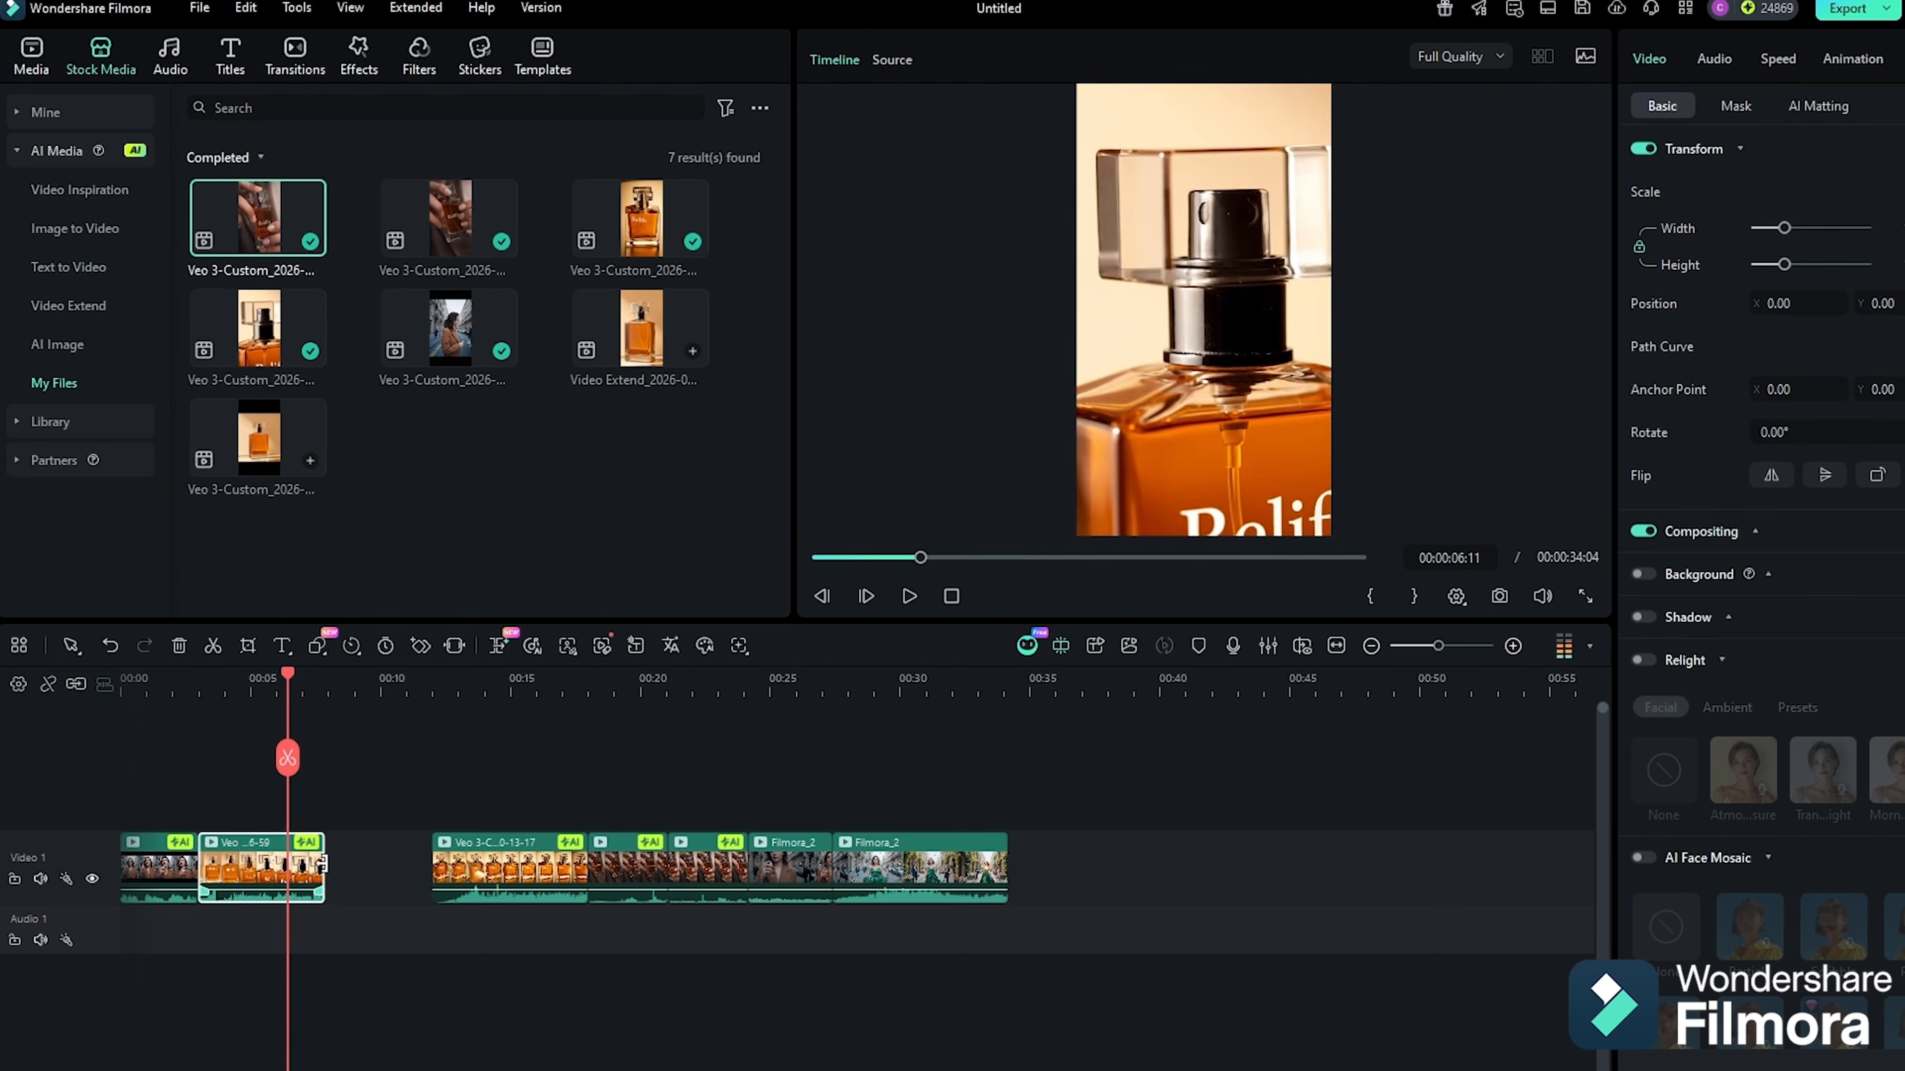
# - Shorten the second standing bottle clip, move it directly after the first one, and close the gap before the hand-held bottle clips
pyautogui.moveTo(482, 857); pyautogui.dragTo(345, 858)
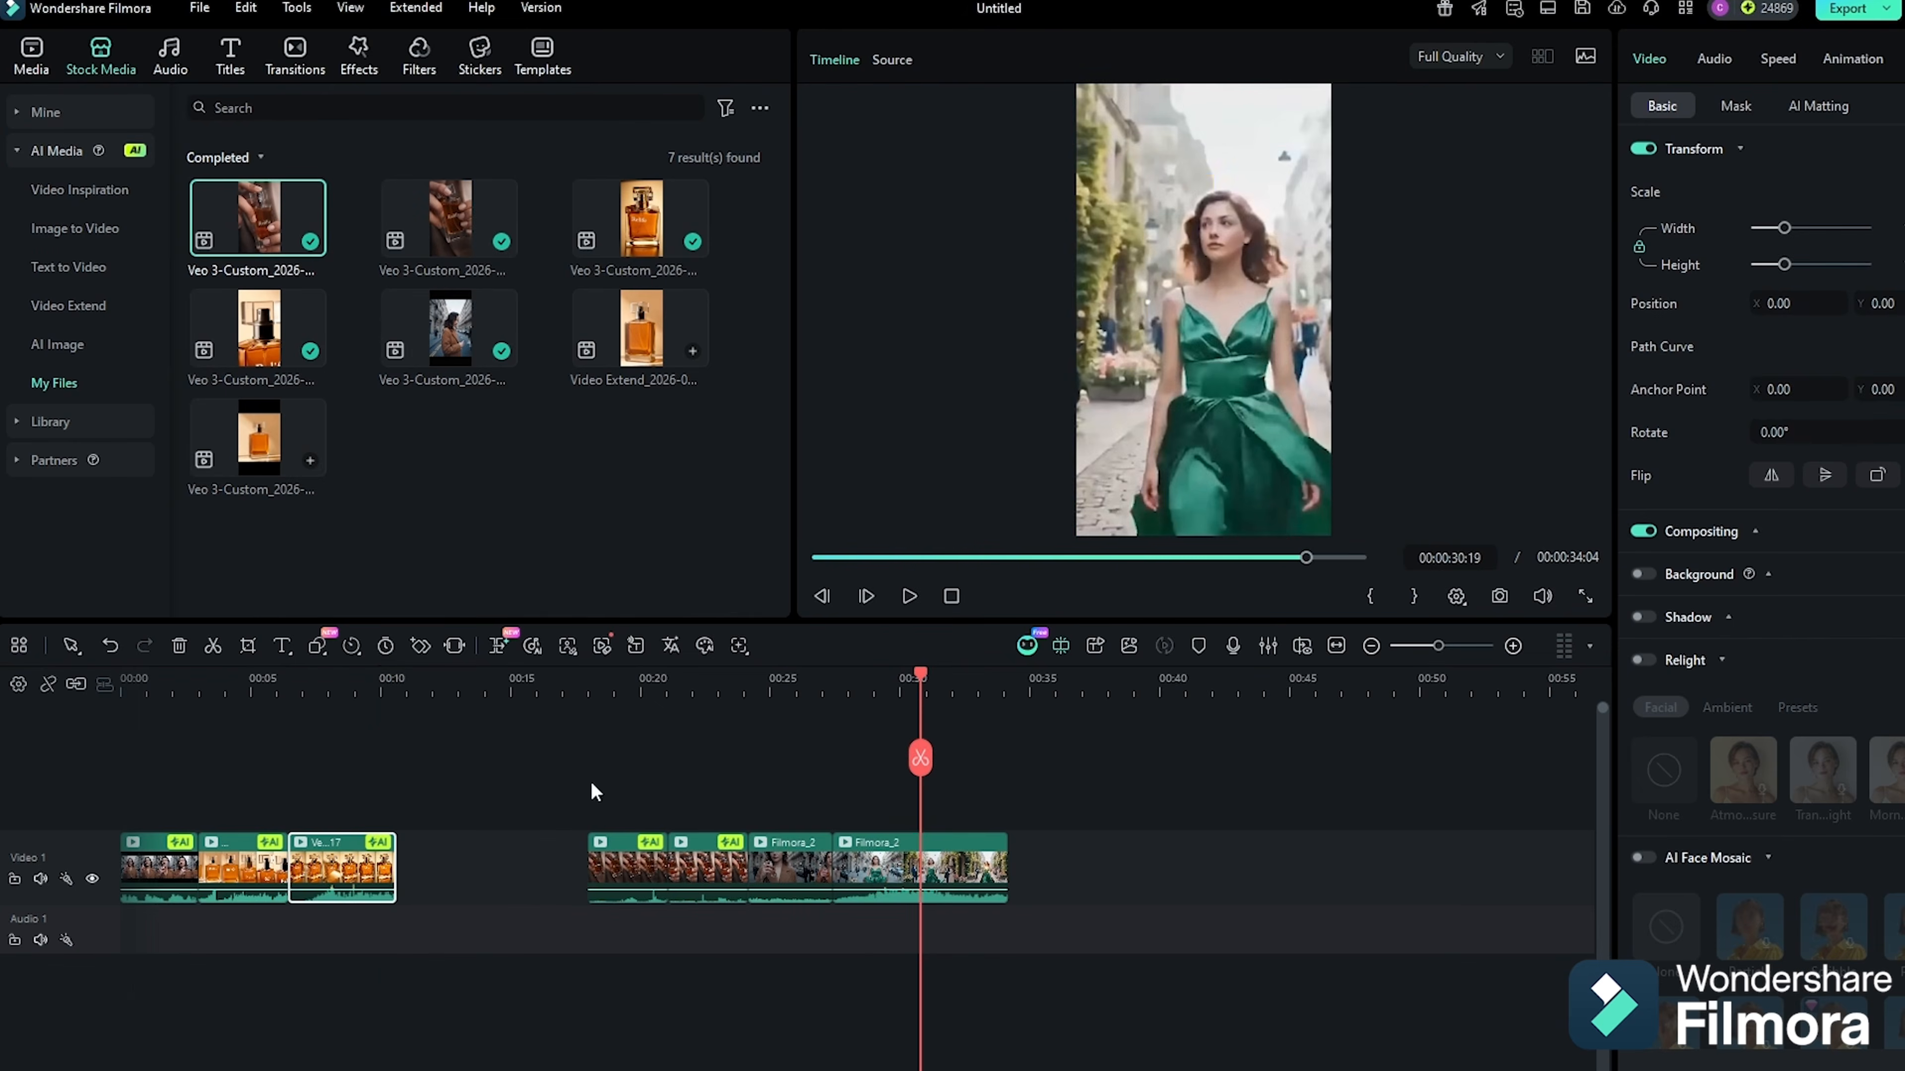
pyautogui.click(807, 675)
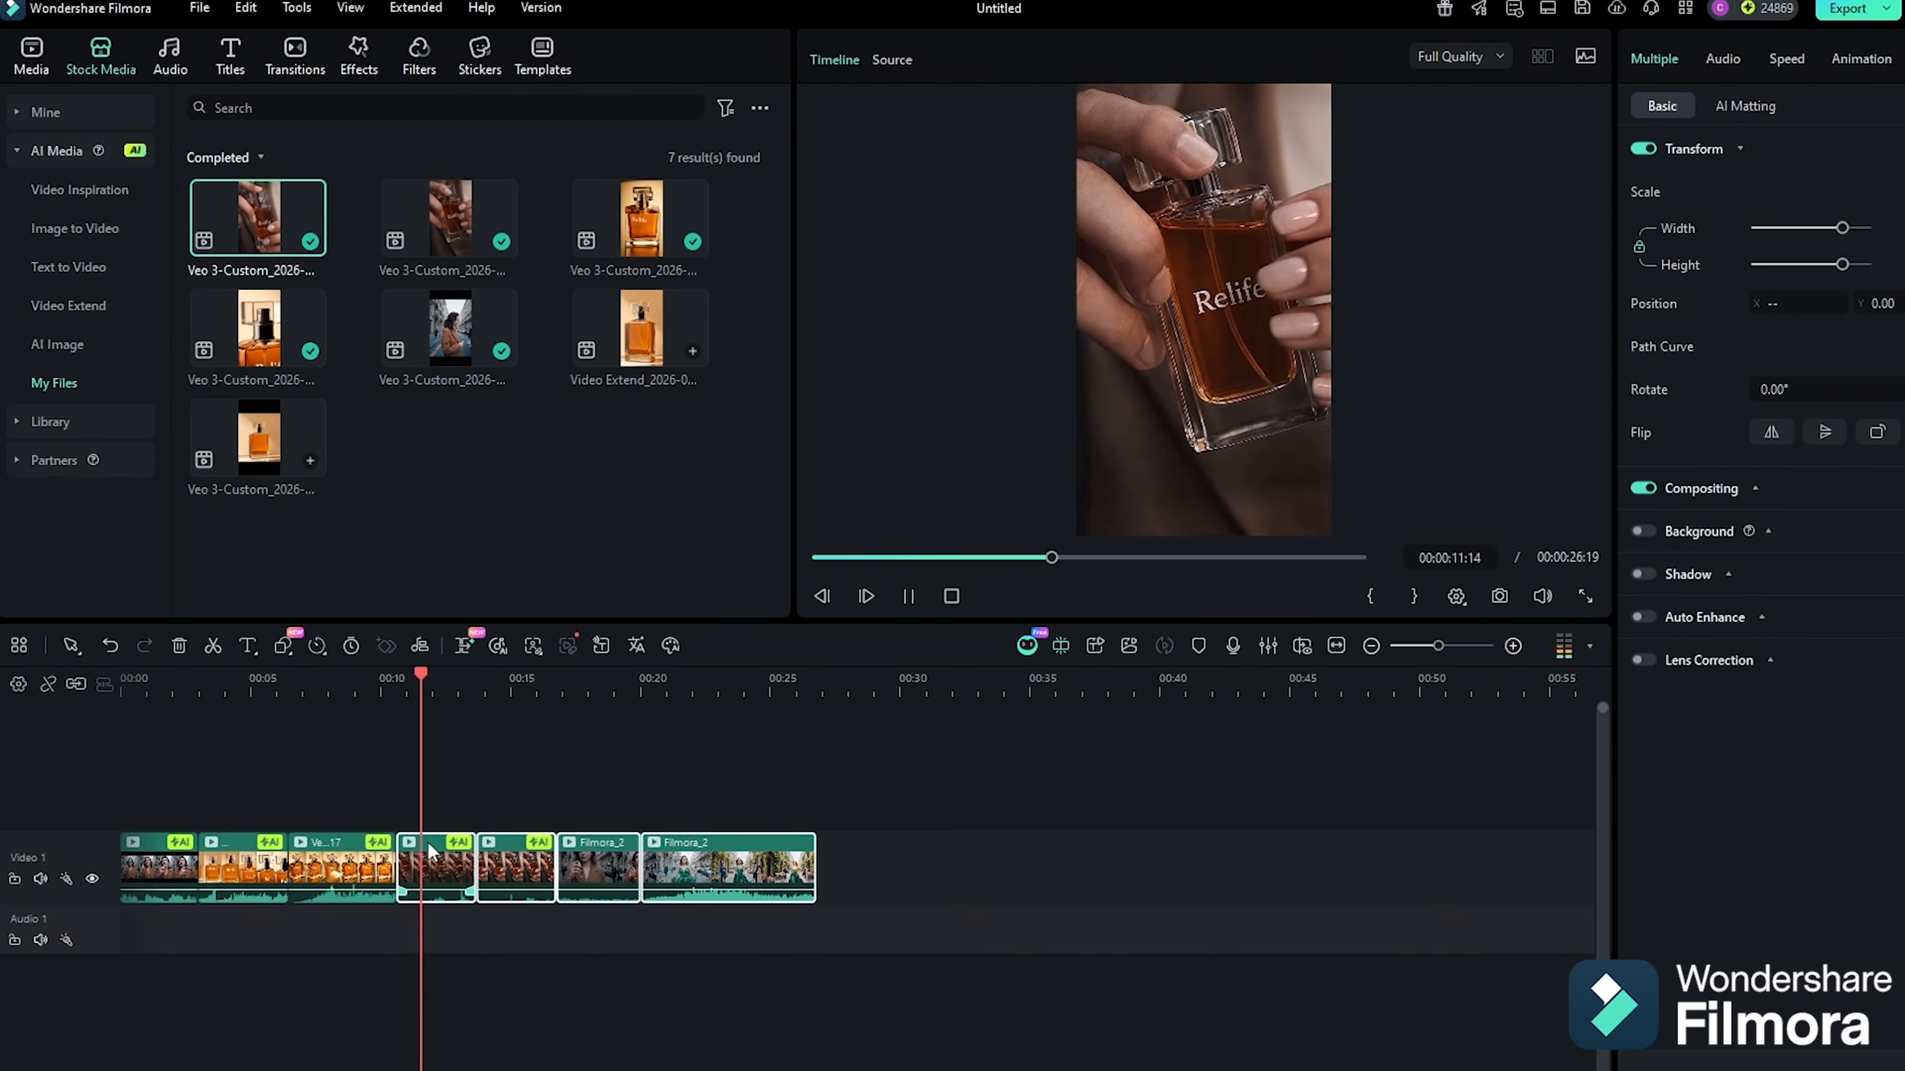
pyautogui.moveTo(429, 846); pyautogui.dragTo(448, 881)
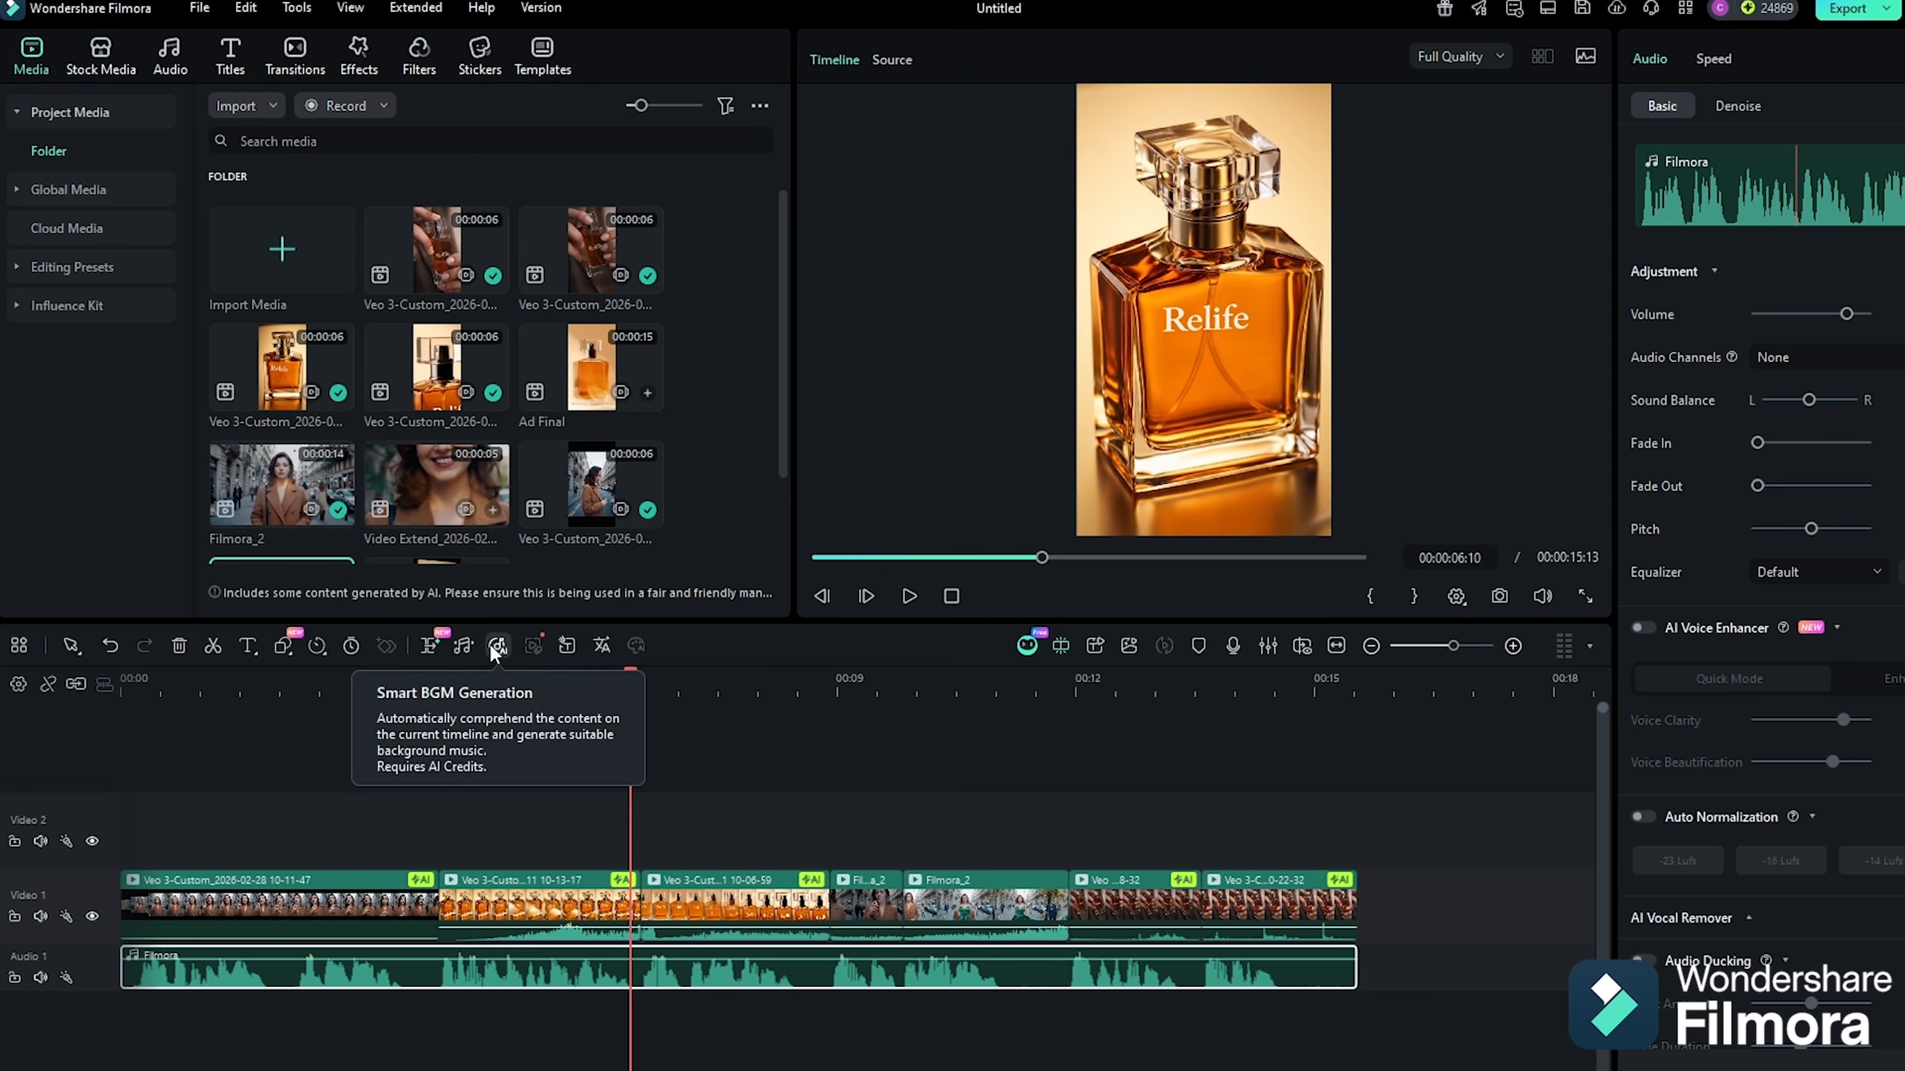
# - Generate background music for the current timeline with Smart BGM Generation 2.0
pyautogui.click(490, 645)
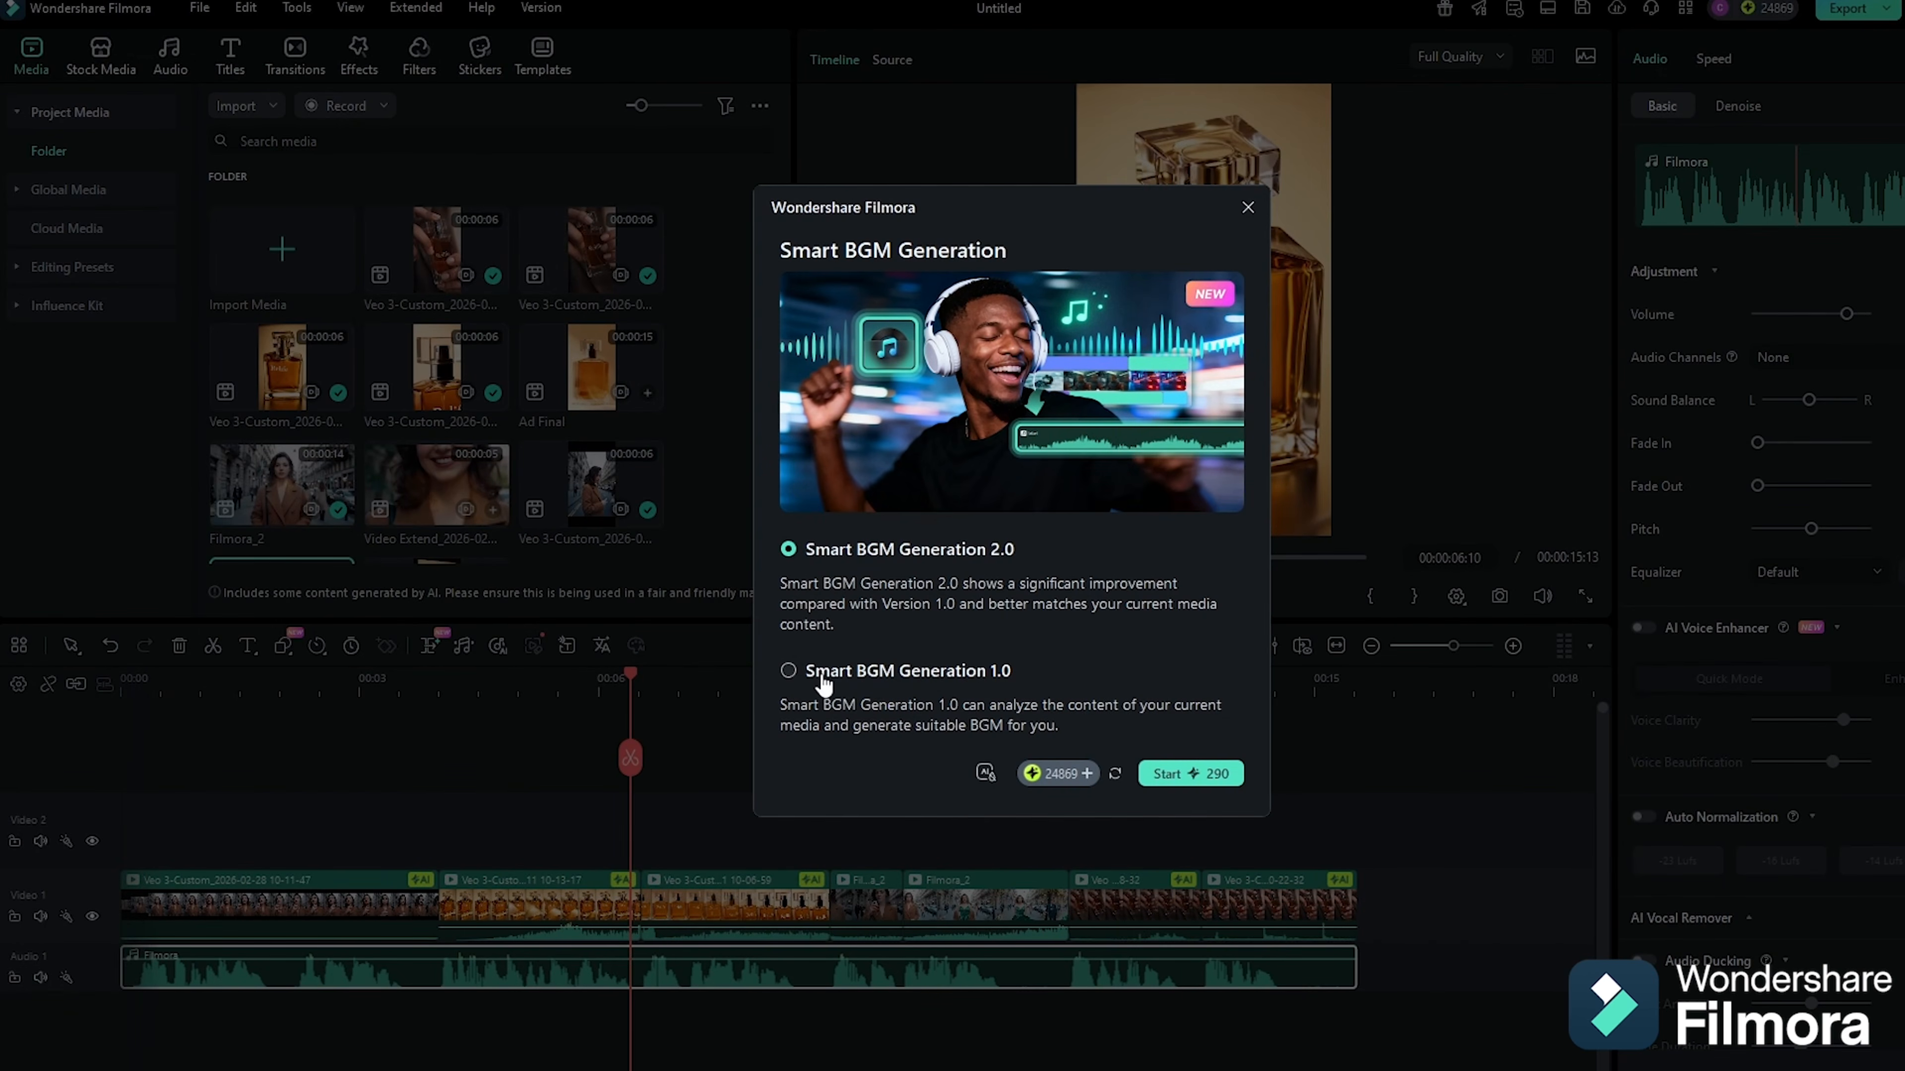
pyautogui.click(1207, 775)
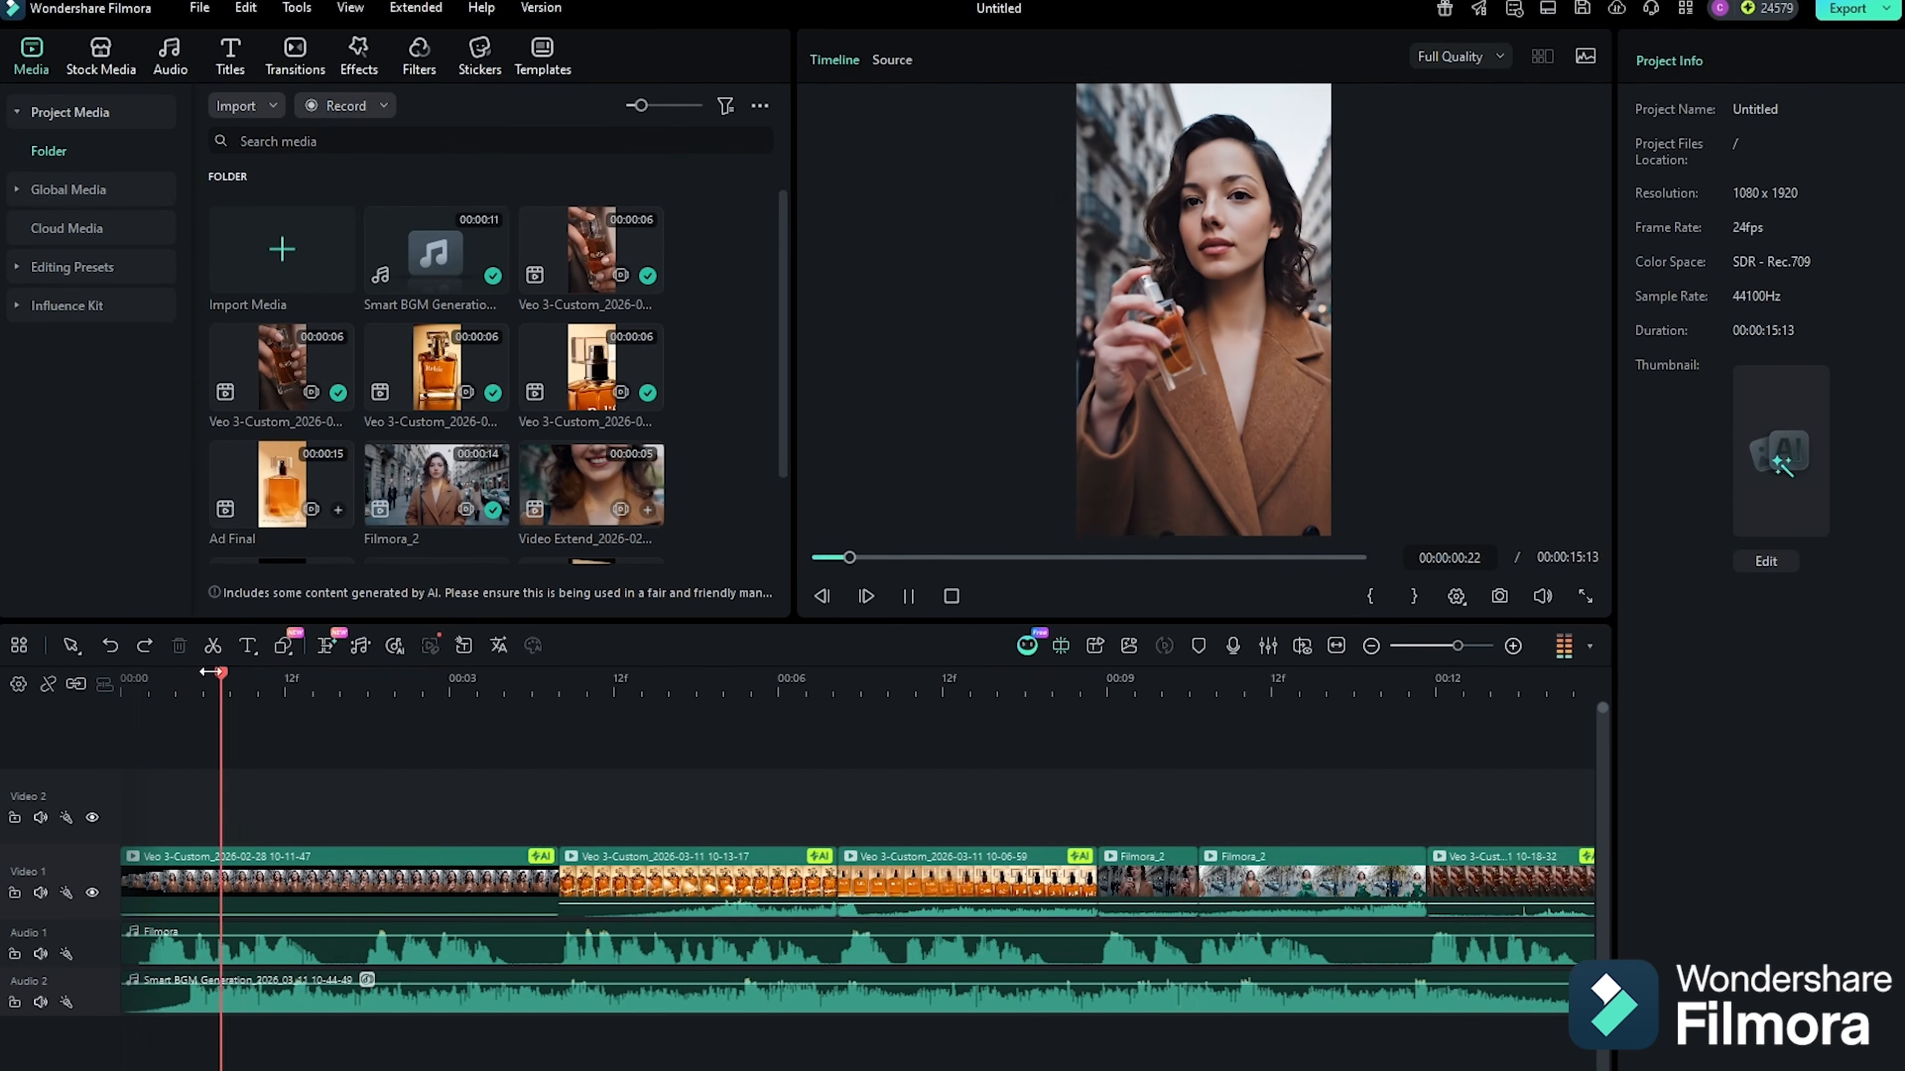
# - Review the edited sequence with its voiceover and generated background music at several points along the timeline
pyautogui.moveTo(229, 673); pyautogui.dragTo(162, 731)
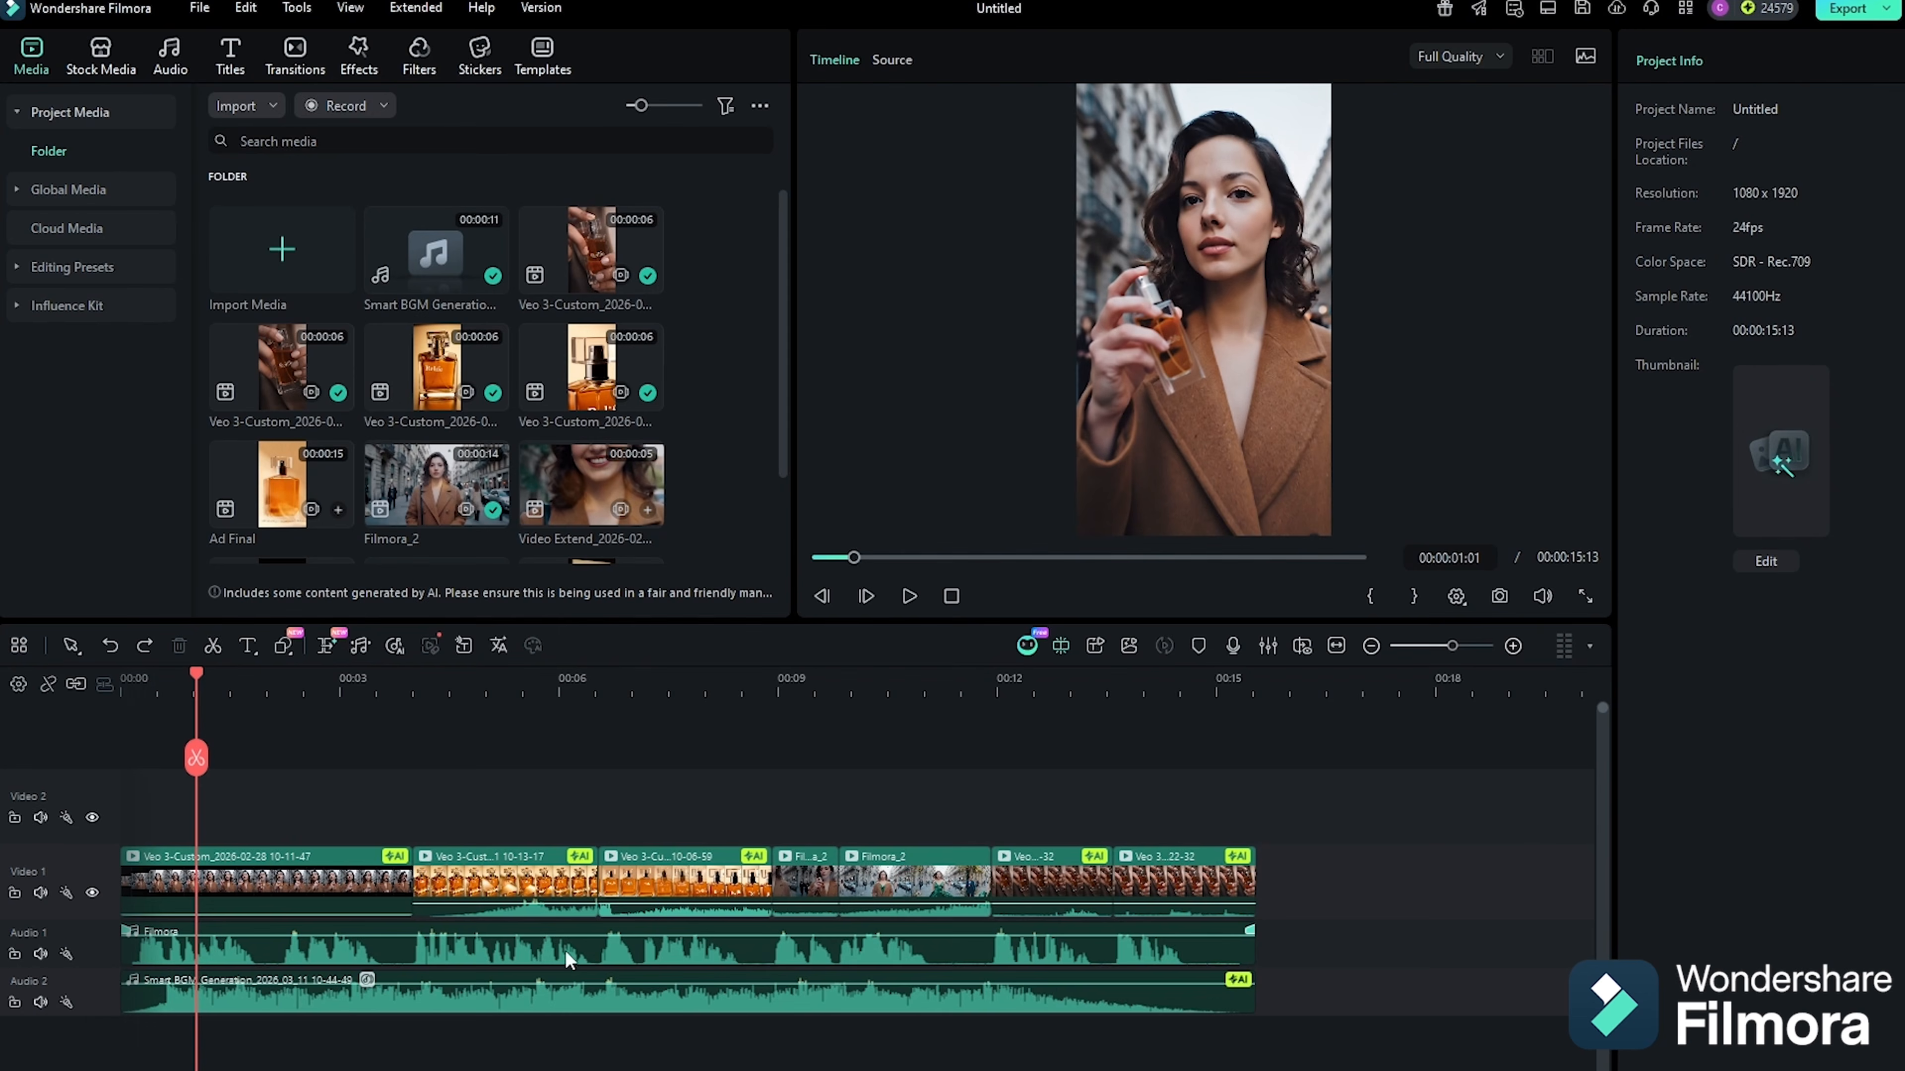
pyautogui.click(567, 994)
pyautogui.click(652, 692)
pyautogui.click(546, 881)
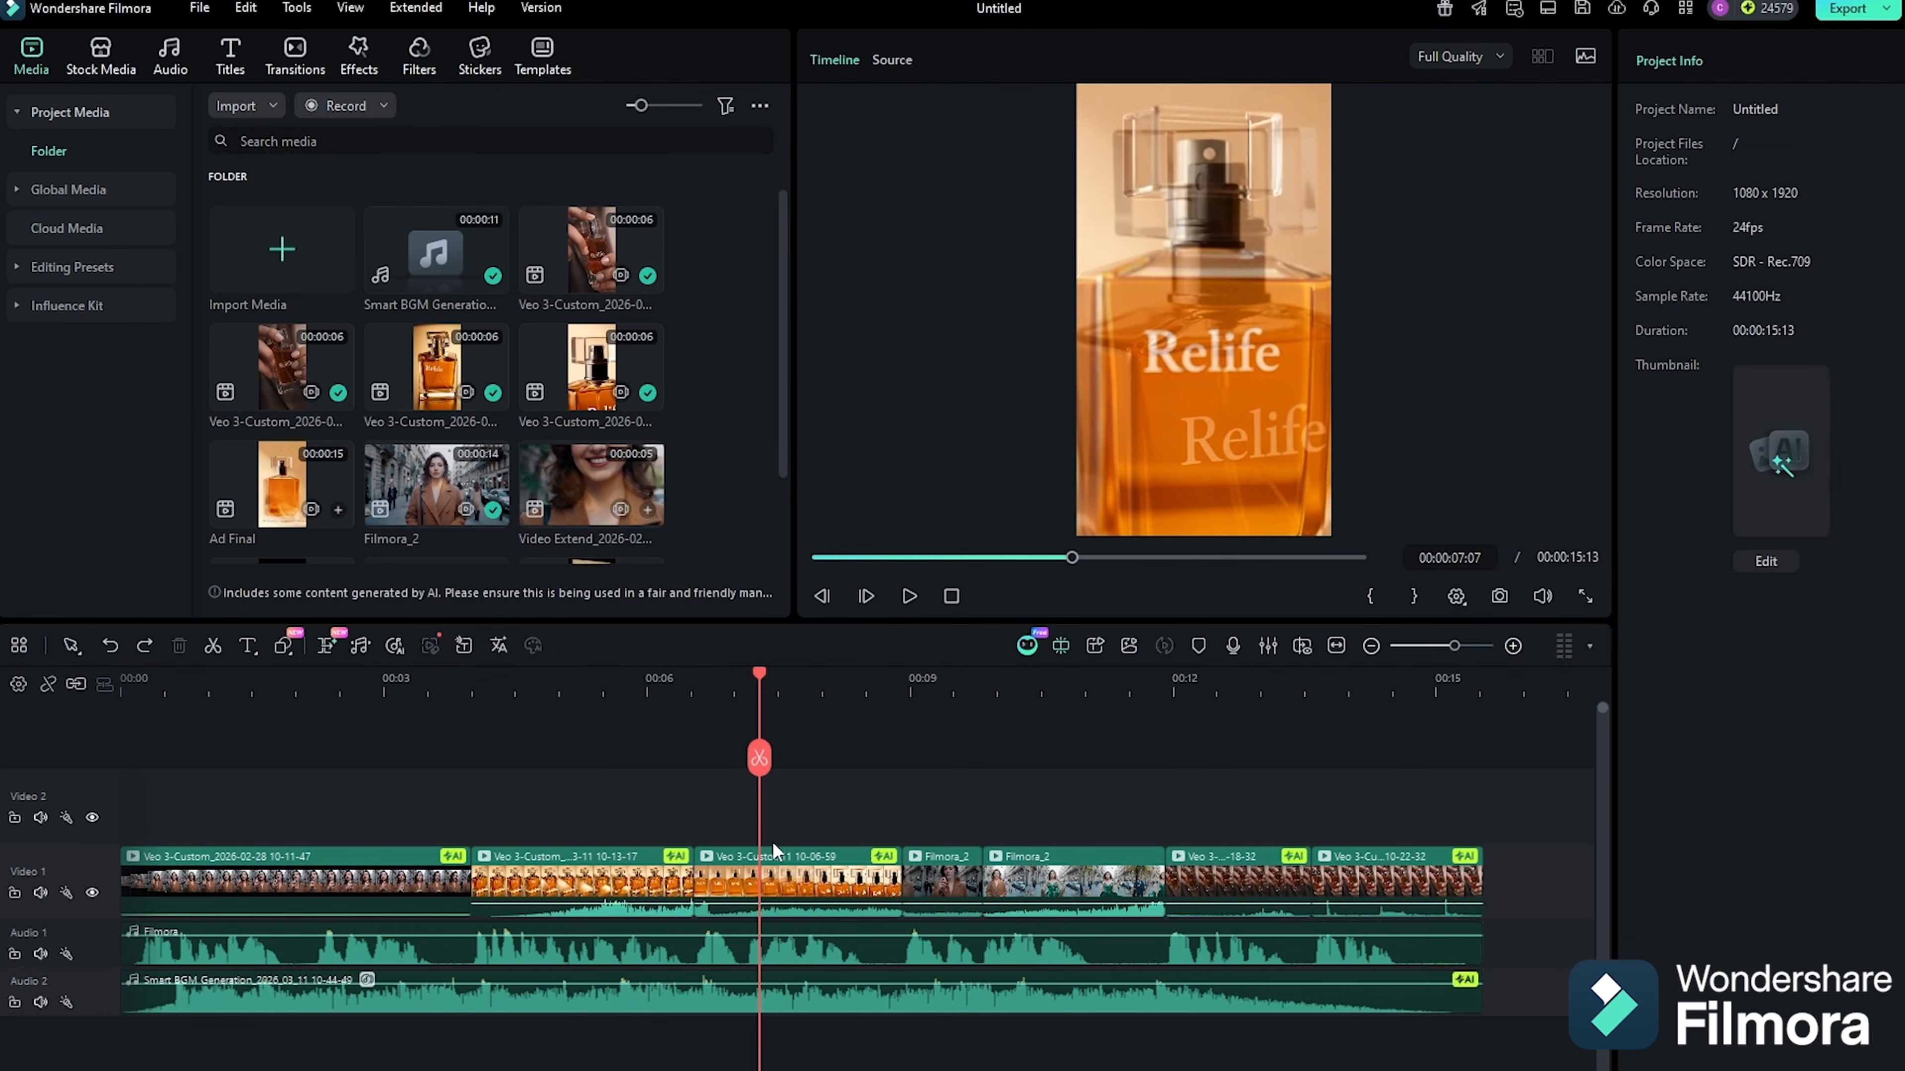
pyautogui.click(946, 679)
pyautogui.click(1055, 679)
pyautogui.click(1066, 842)
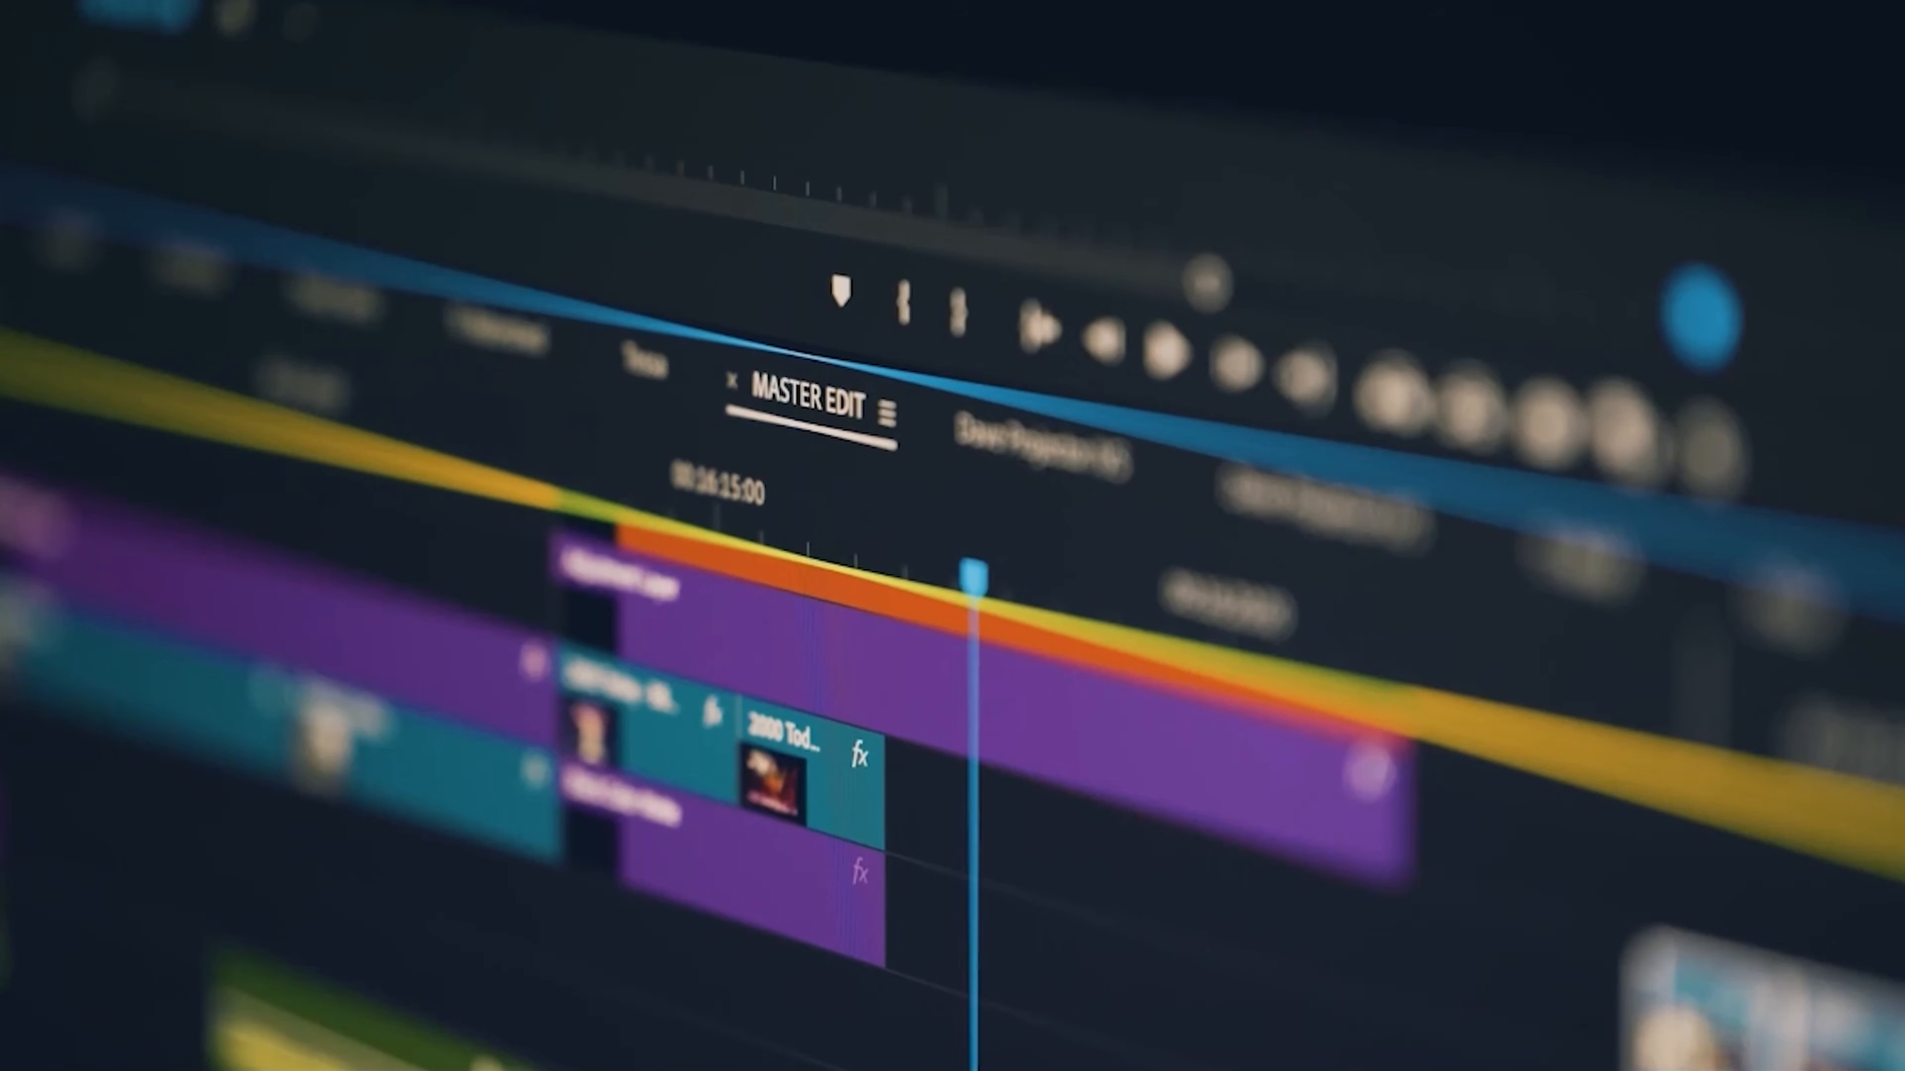
pyautogui.moveTo(1161, 908); pyautogui.dragTo(930, 832)
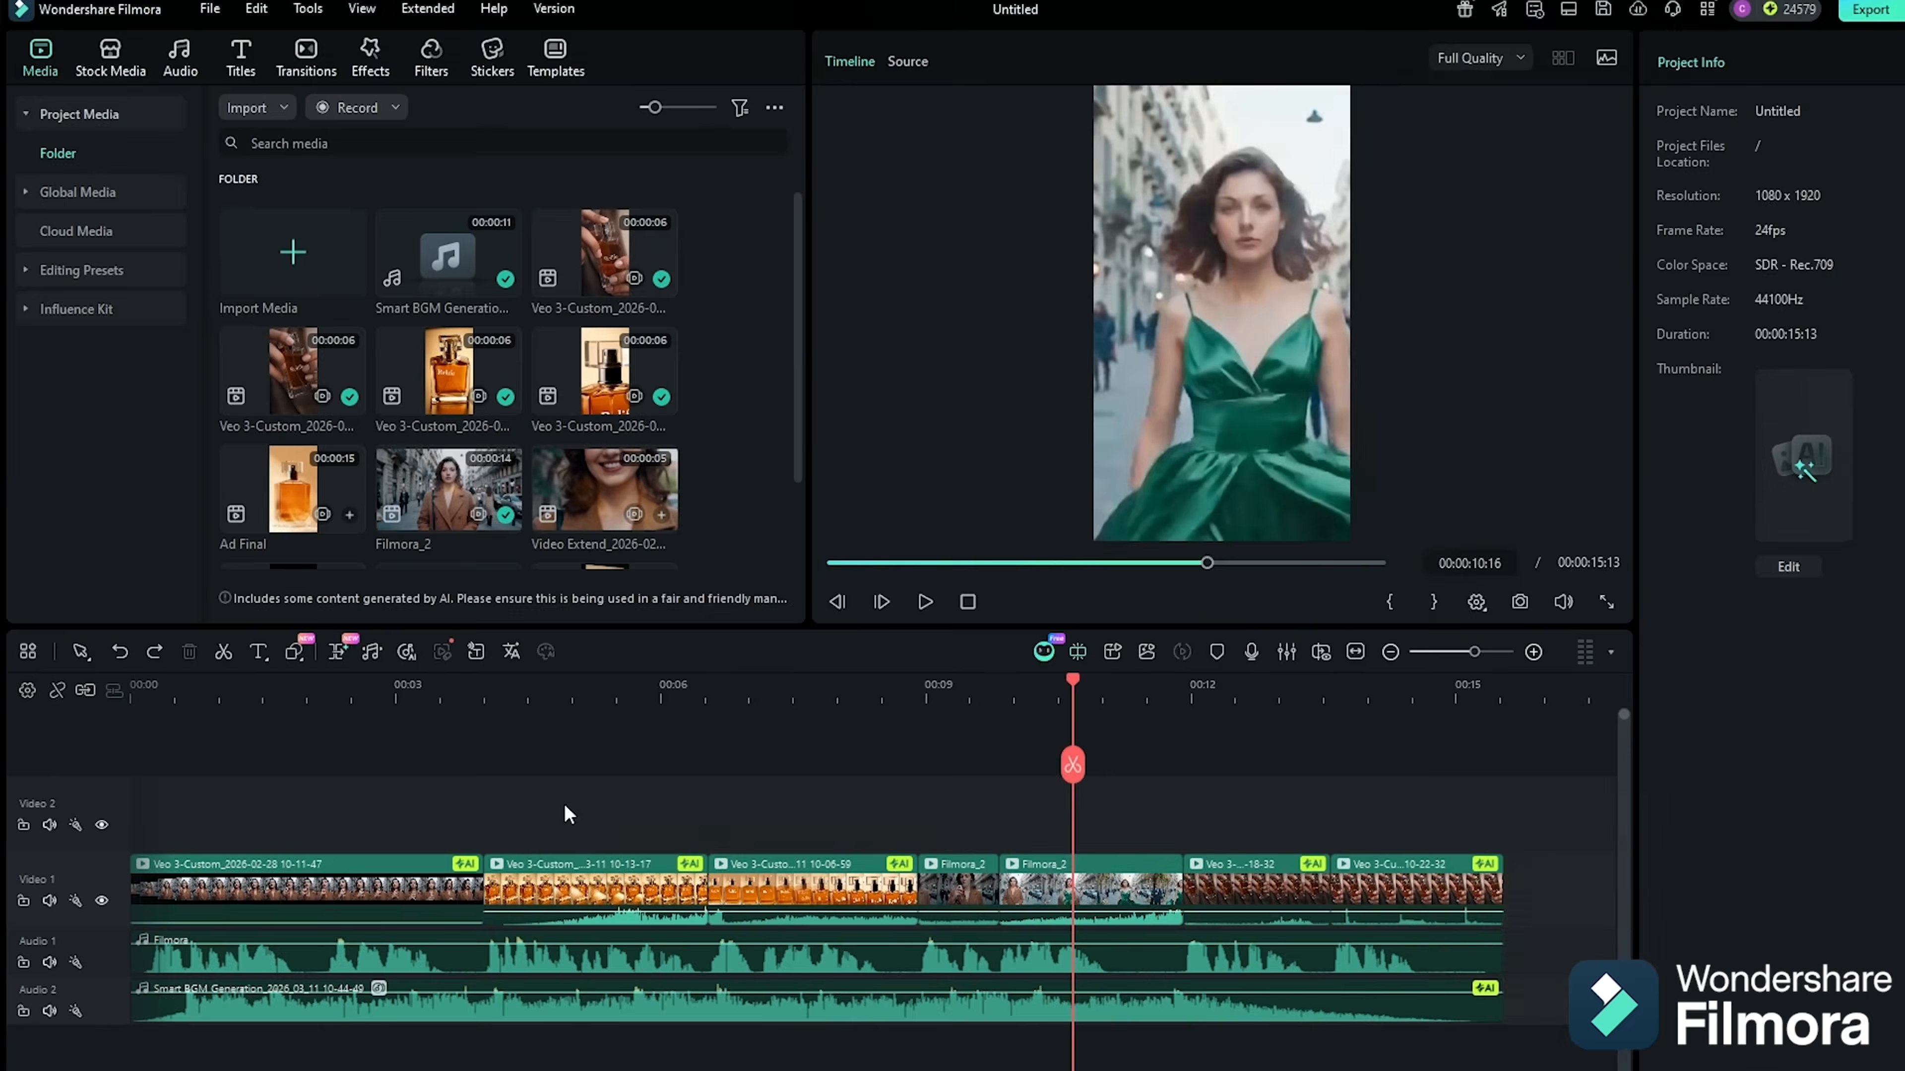
# - Try to lengthen the first Veo clip by shifting the other clips later, extending its end and closing up the bottle clips behind it
pyautogui.moveTo(565, 806); pyautogui.dragTo(1424, 892)
pyautogui.moveTo(625, 893); pyautogui.dragTo(945, 894)
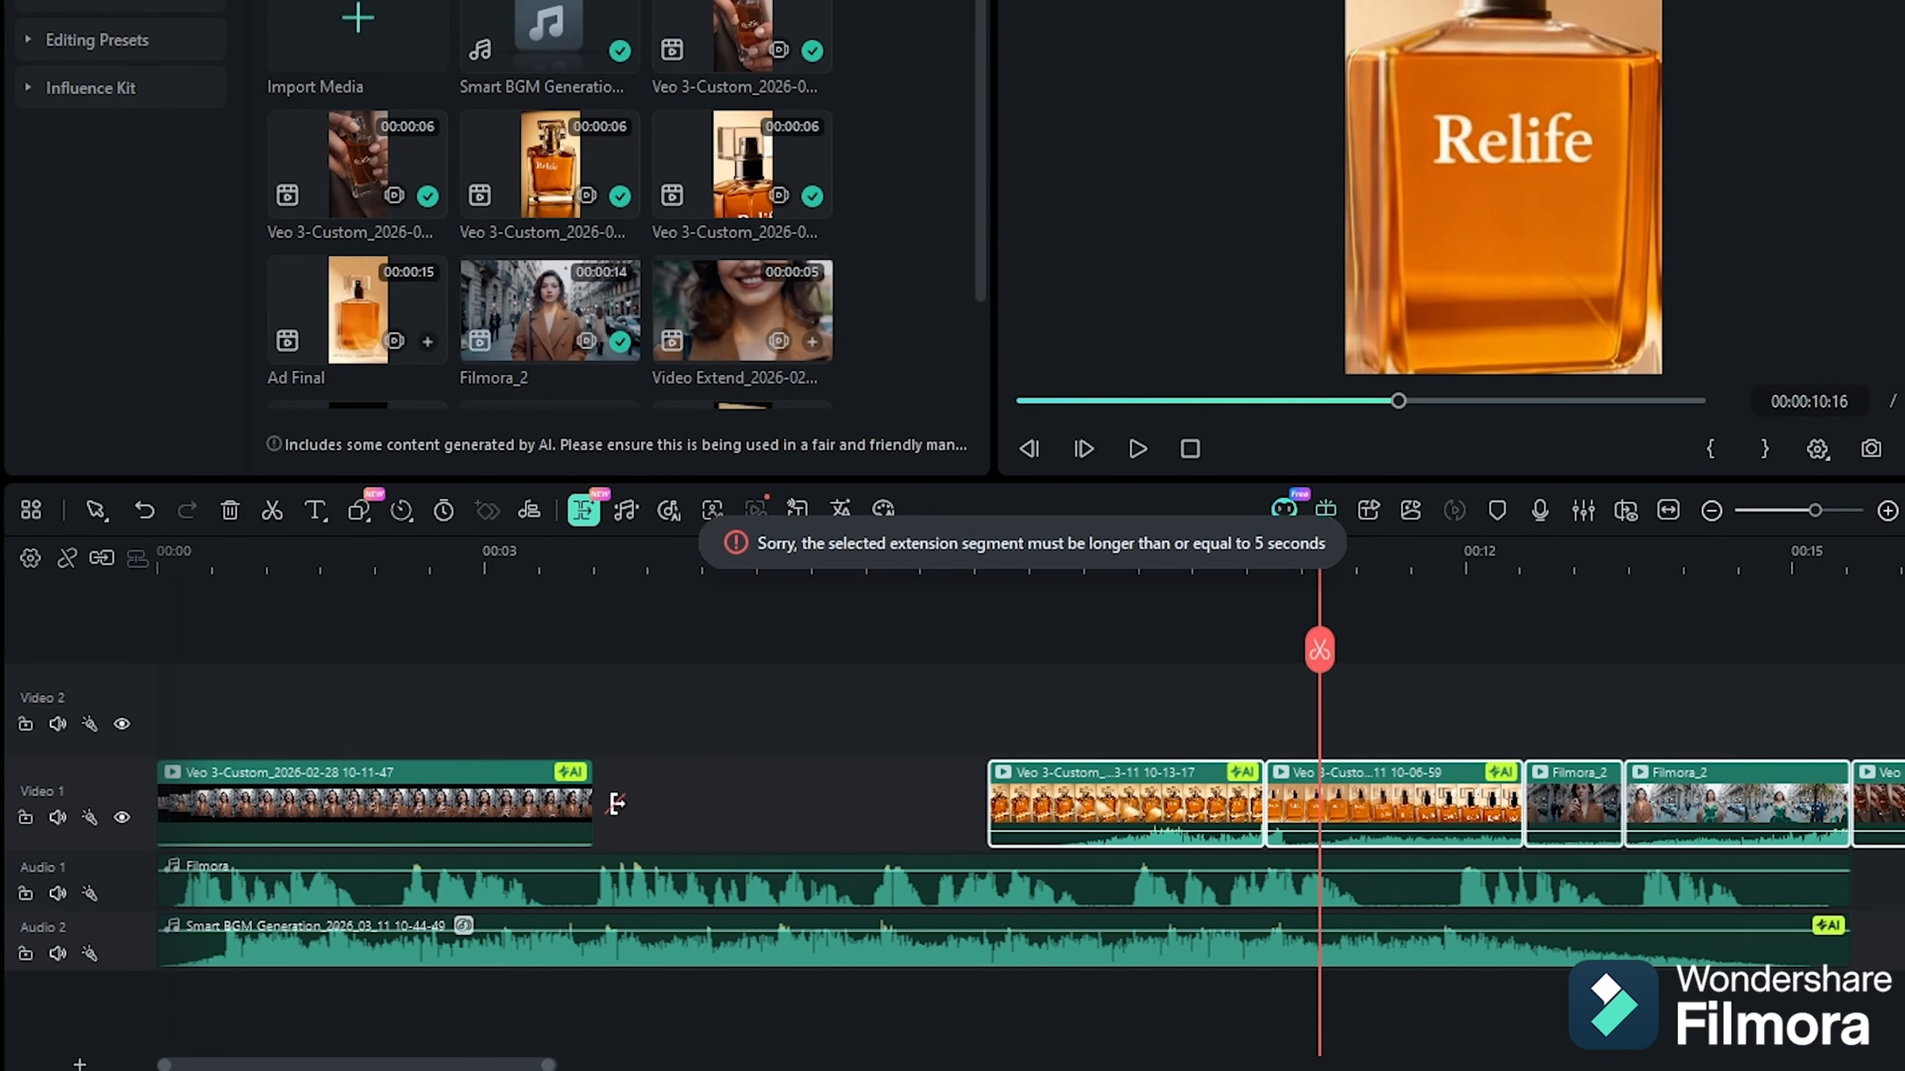
pyautogui.moveTo(616, 804); pyautogui.dragTo(698, 800)
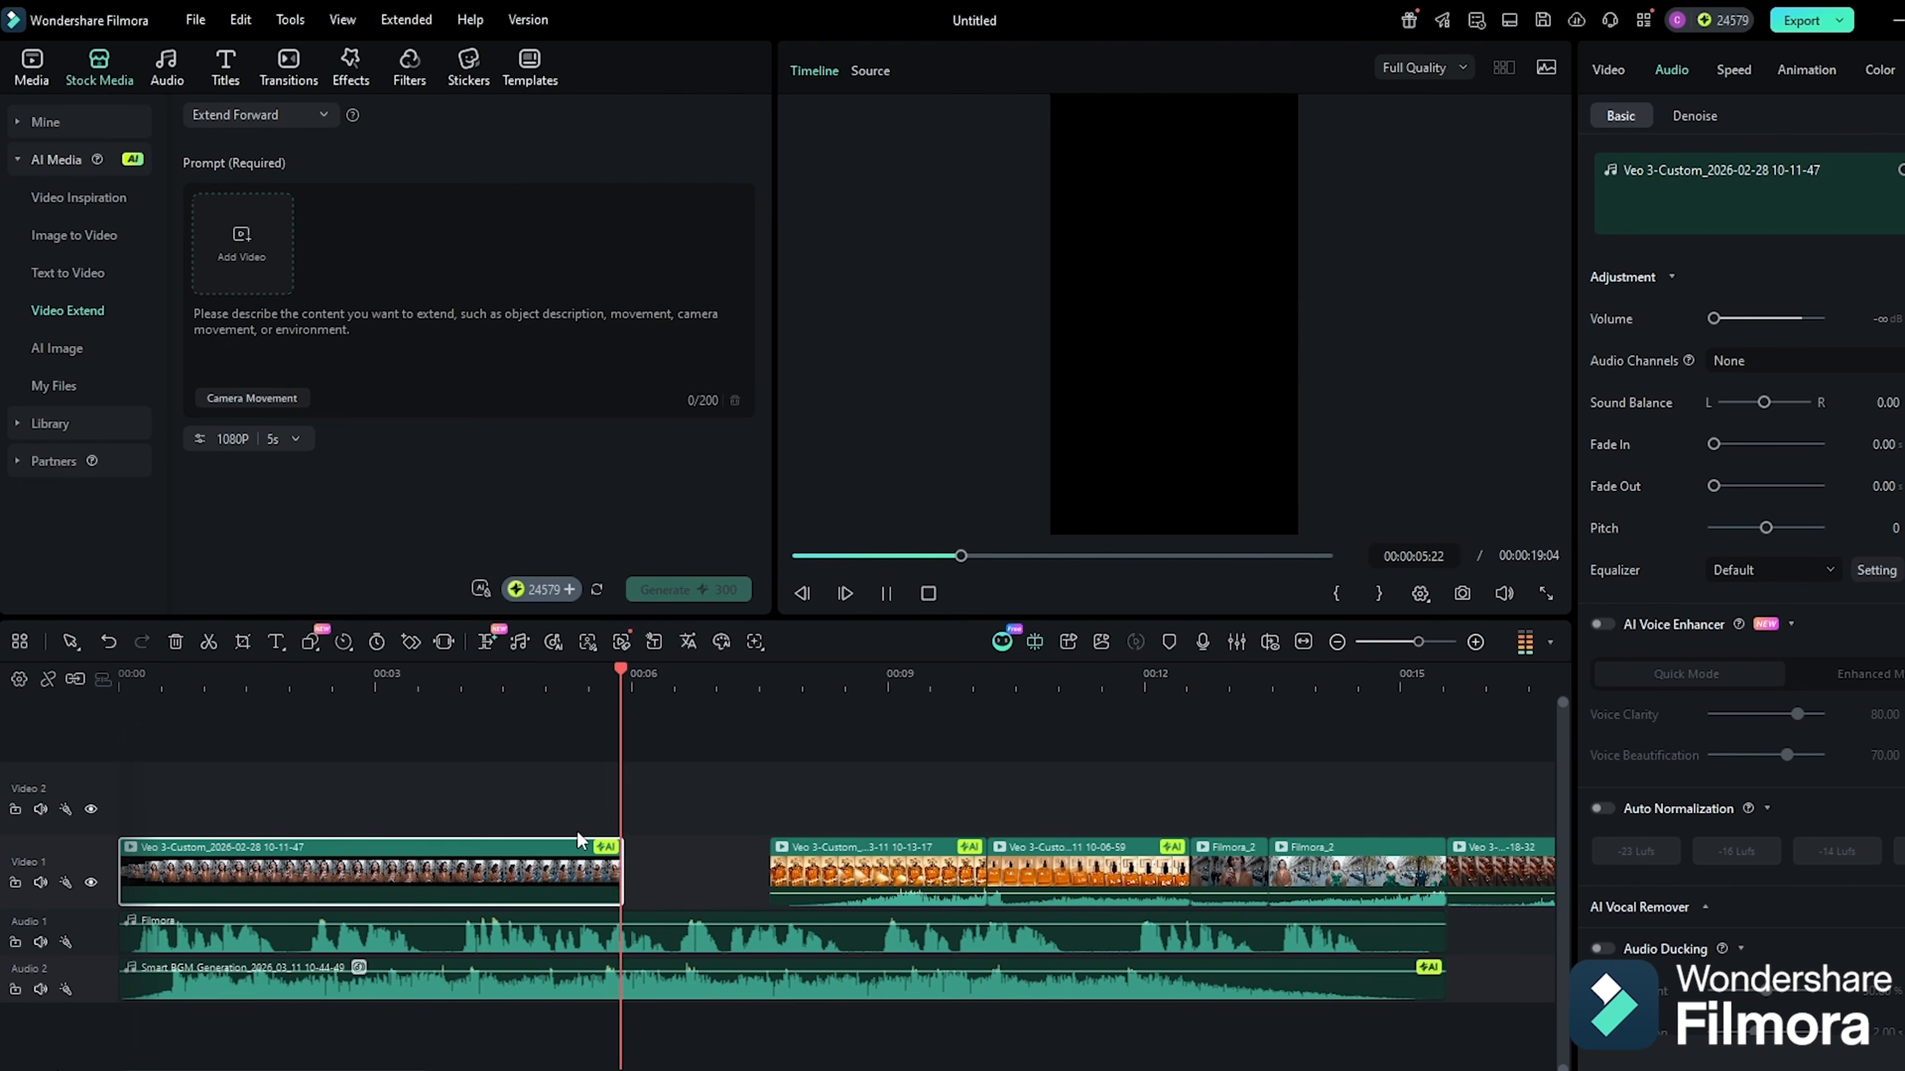
pyautogui.moveTo(721, 881); pyautogui.dragTo(721, 881)
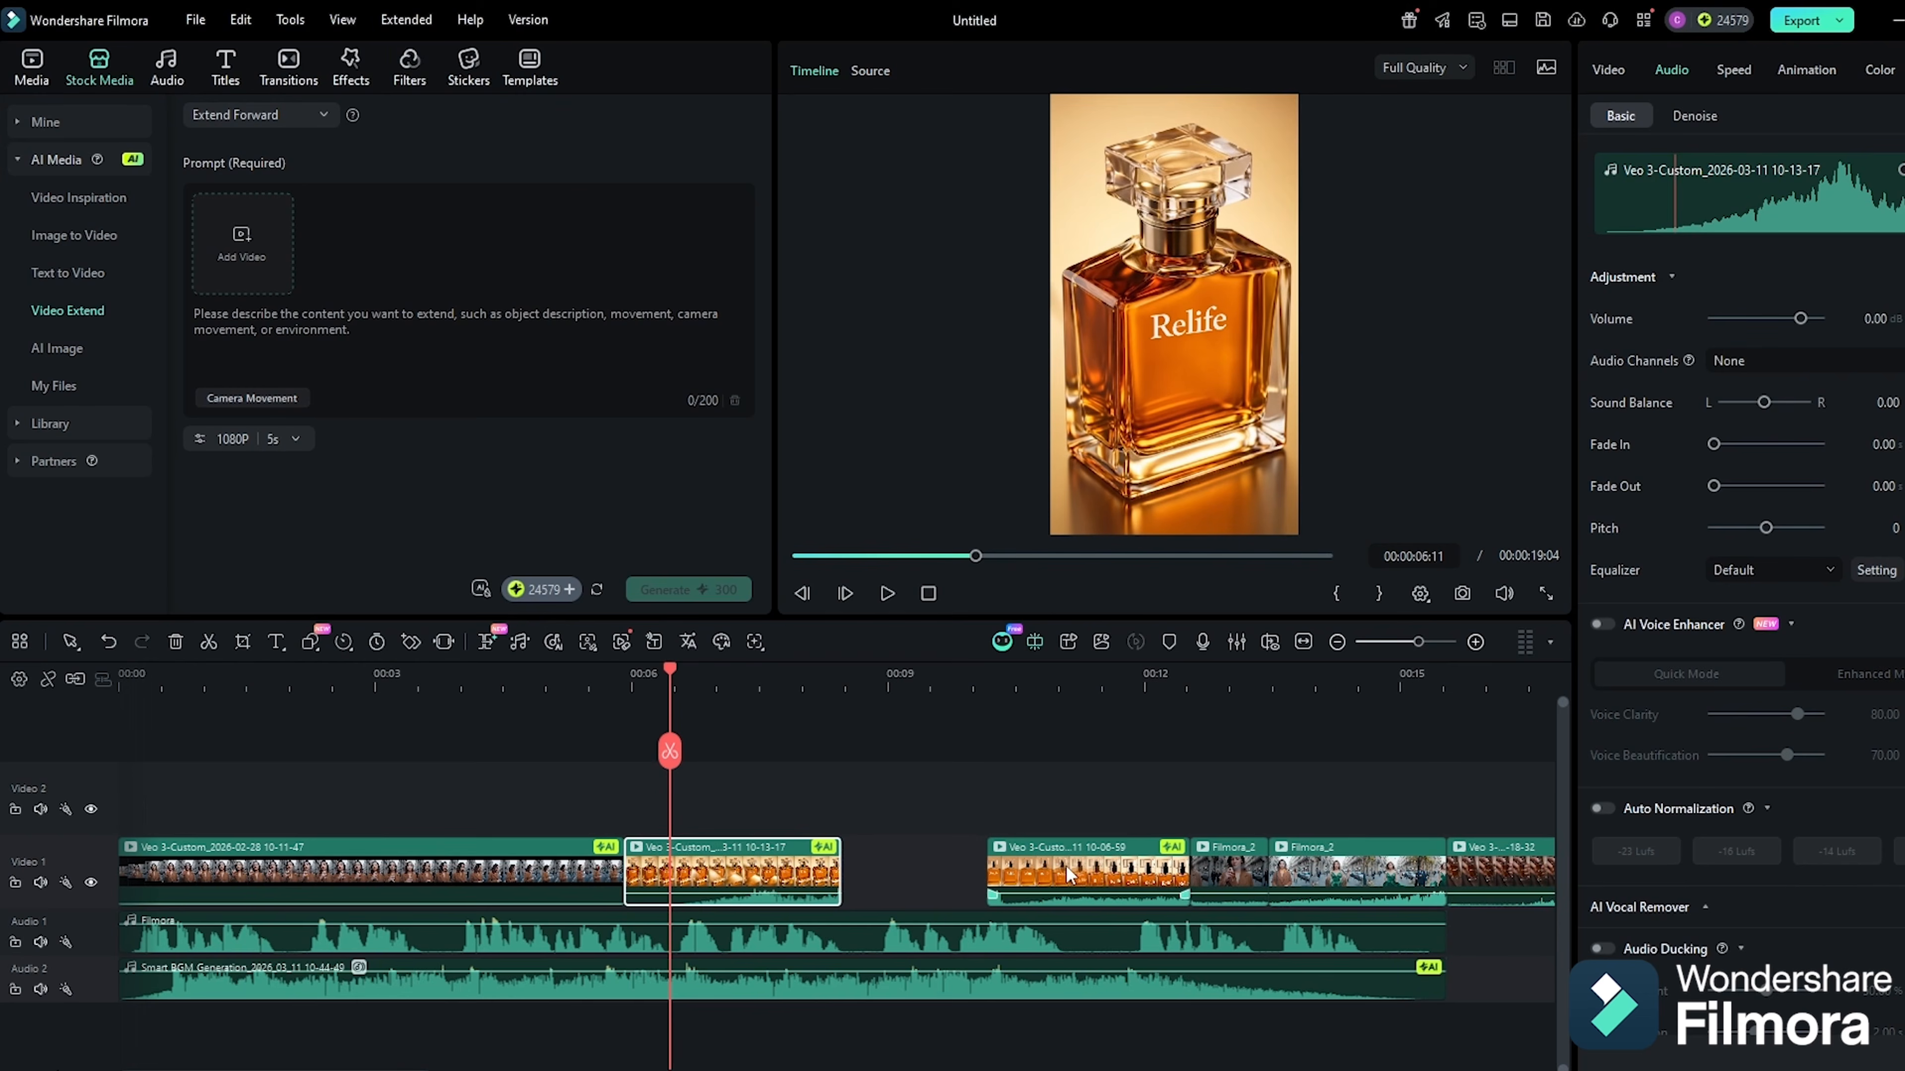
pyautogui.moveTo(1065, 865); pyautogui.dragTo(937, 871)
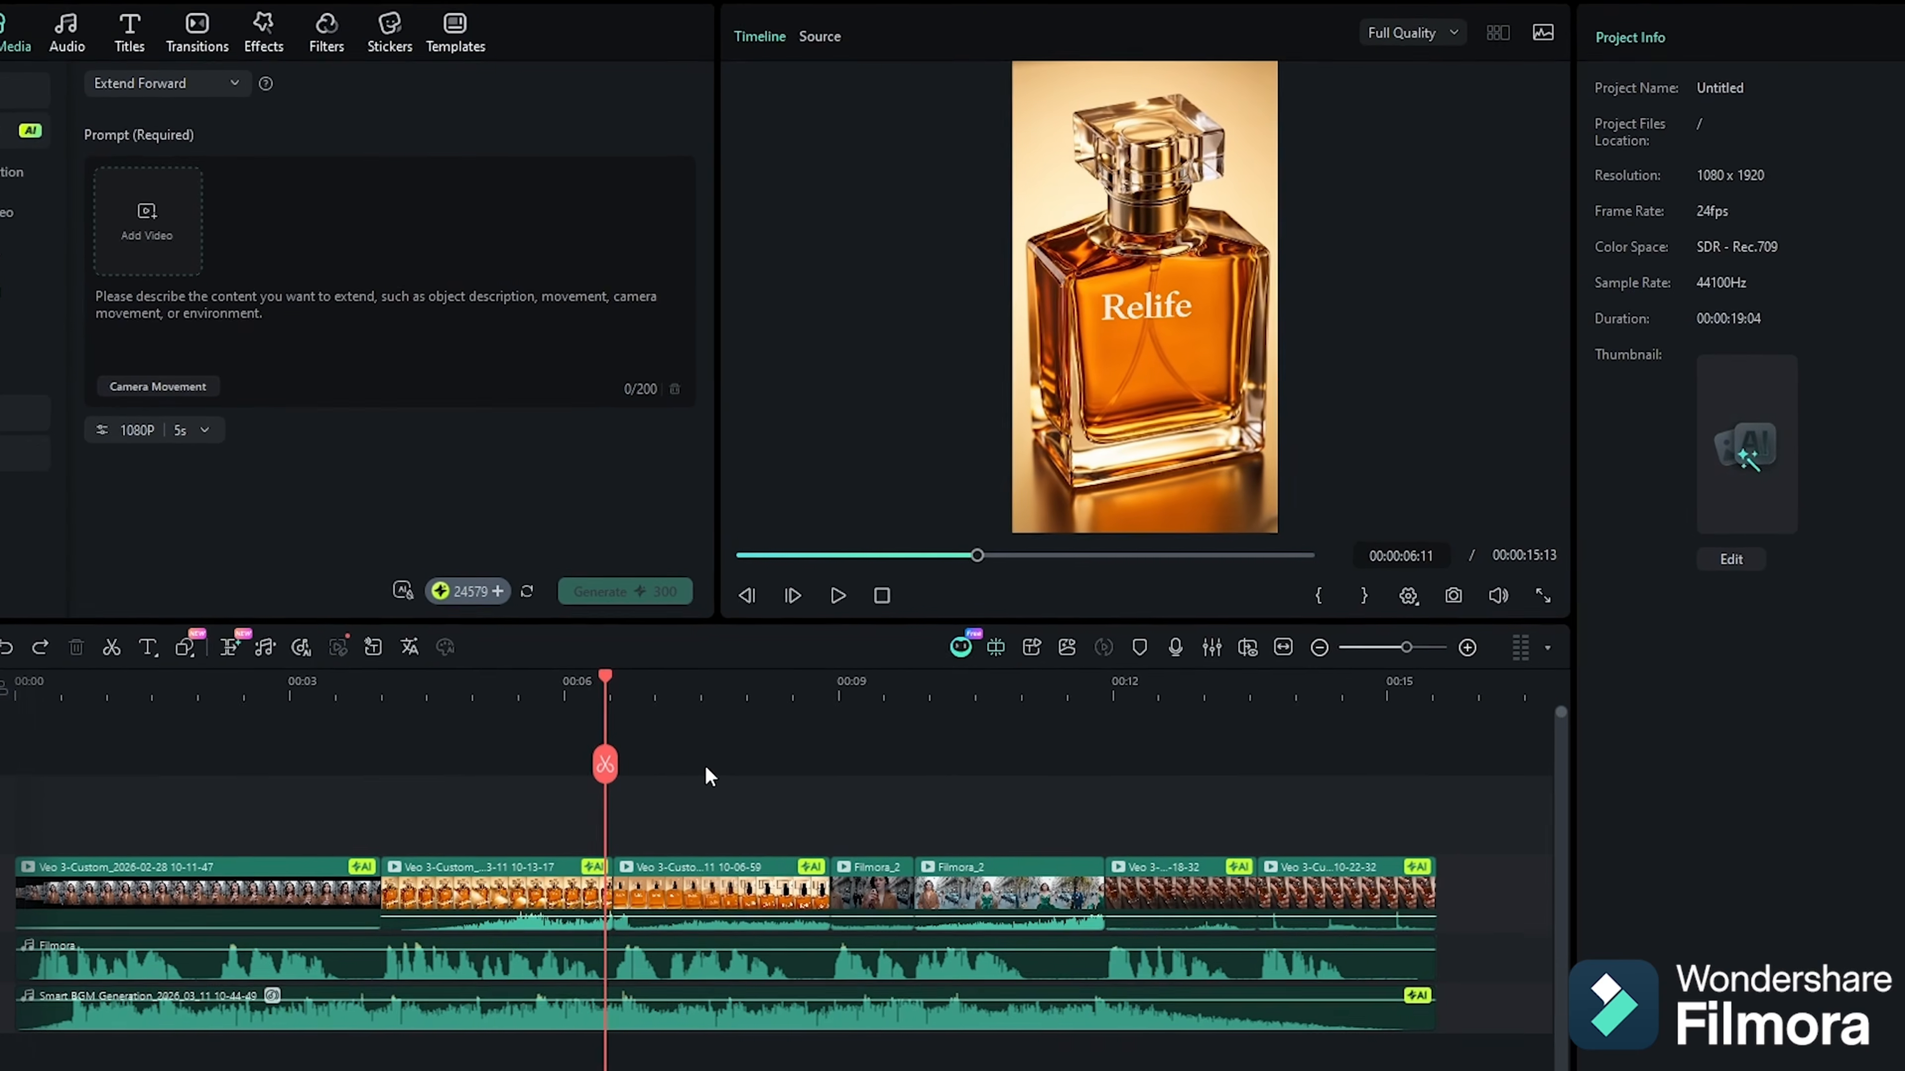
pyautogui.press('space')
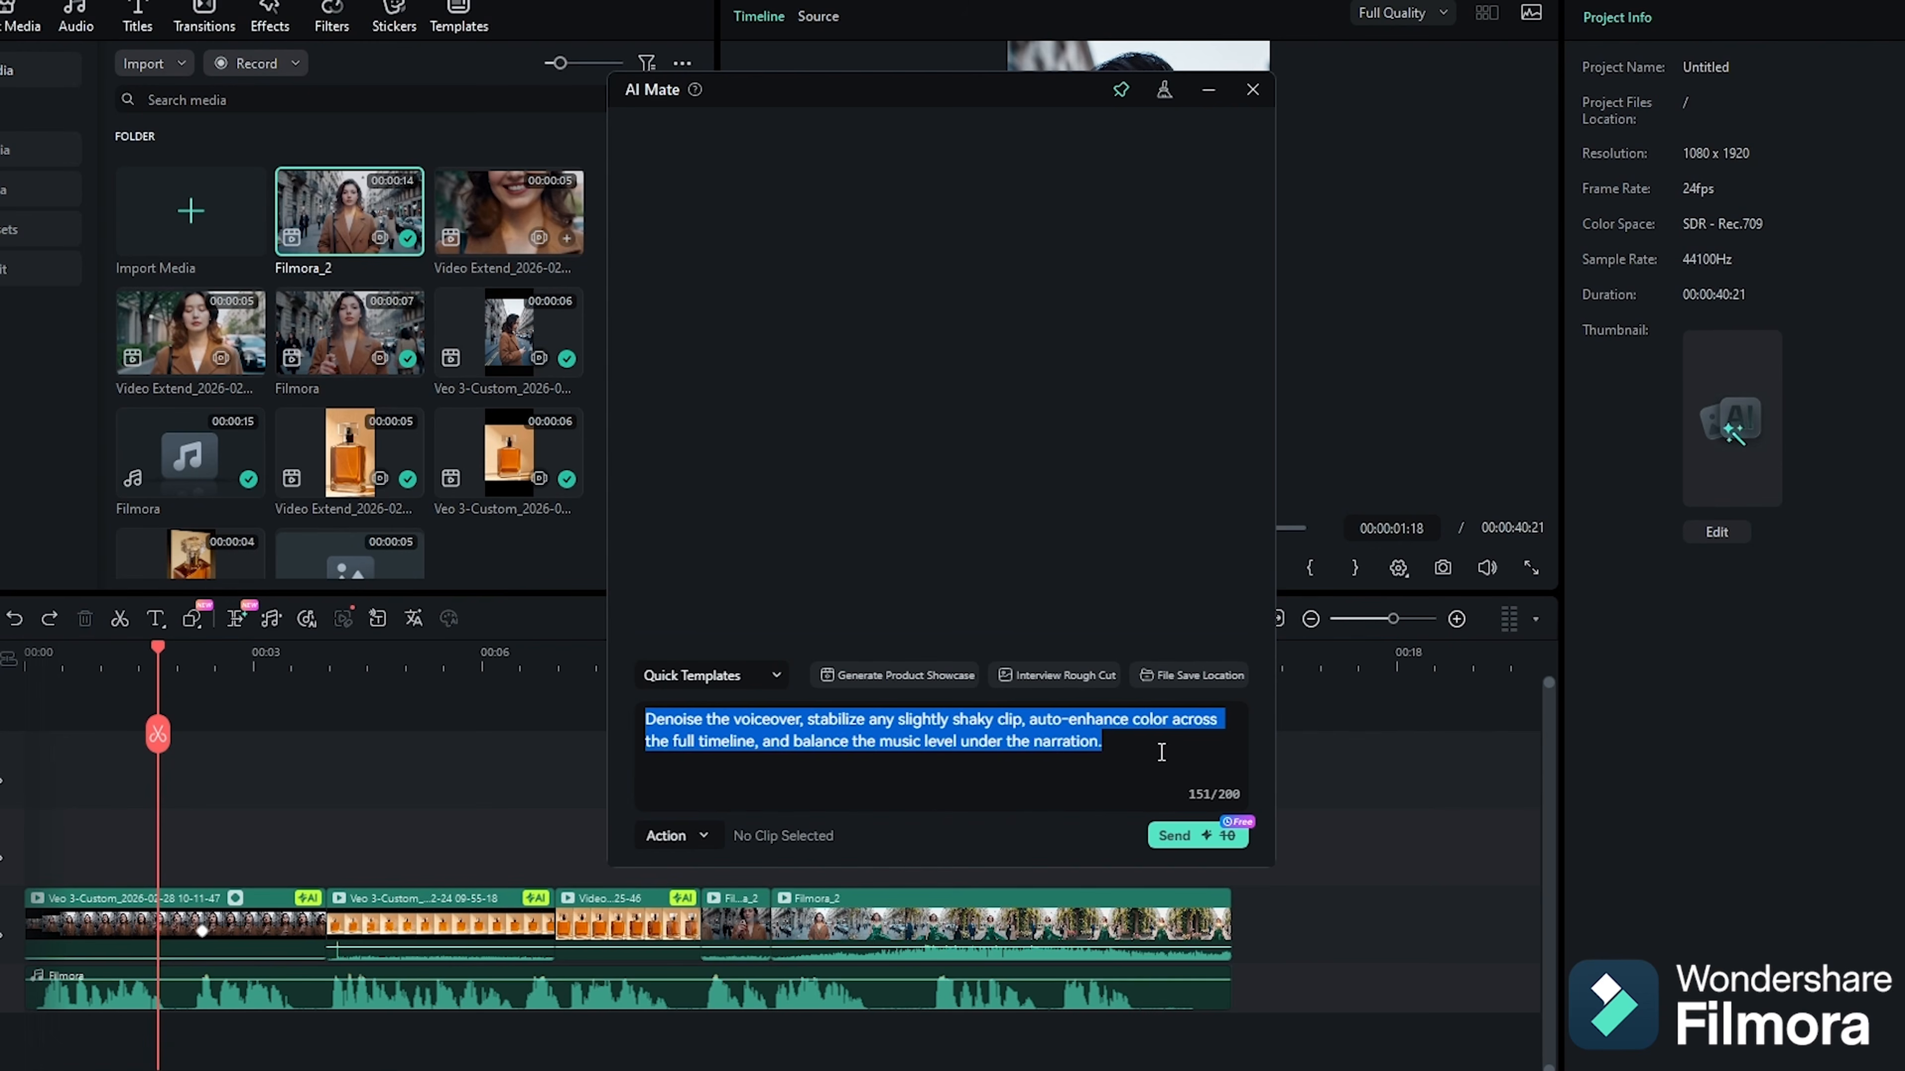
# - Have AI Mate denoise the voiceover, stabilize slightly shaky clips, auto-enhance color across the full timeline, and balance the music level under the narration
pyautogui.click(1202, 838)
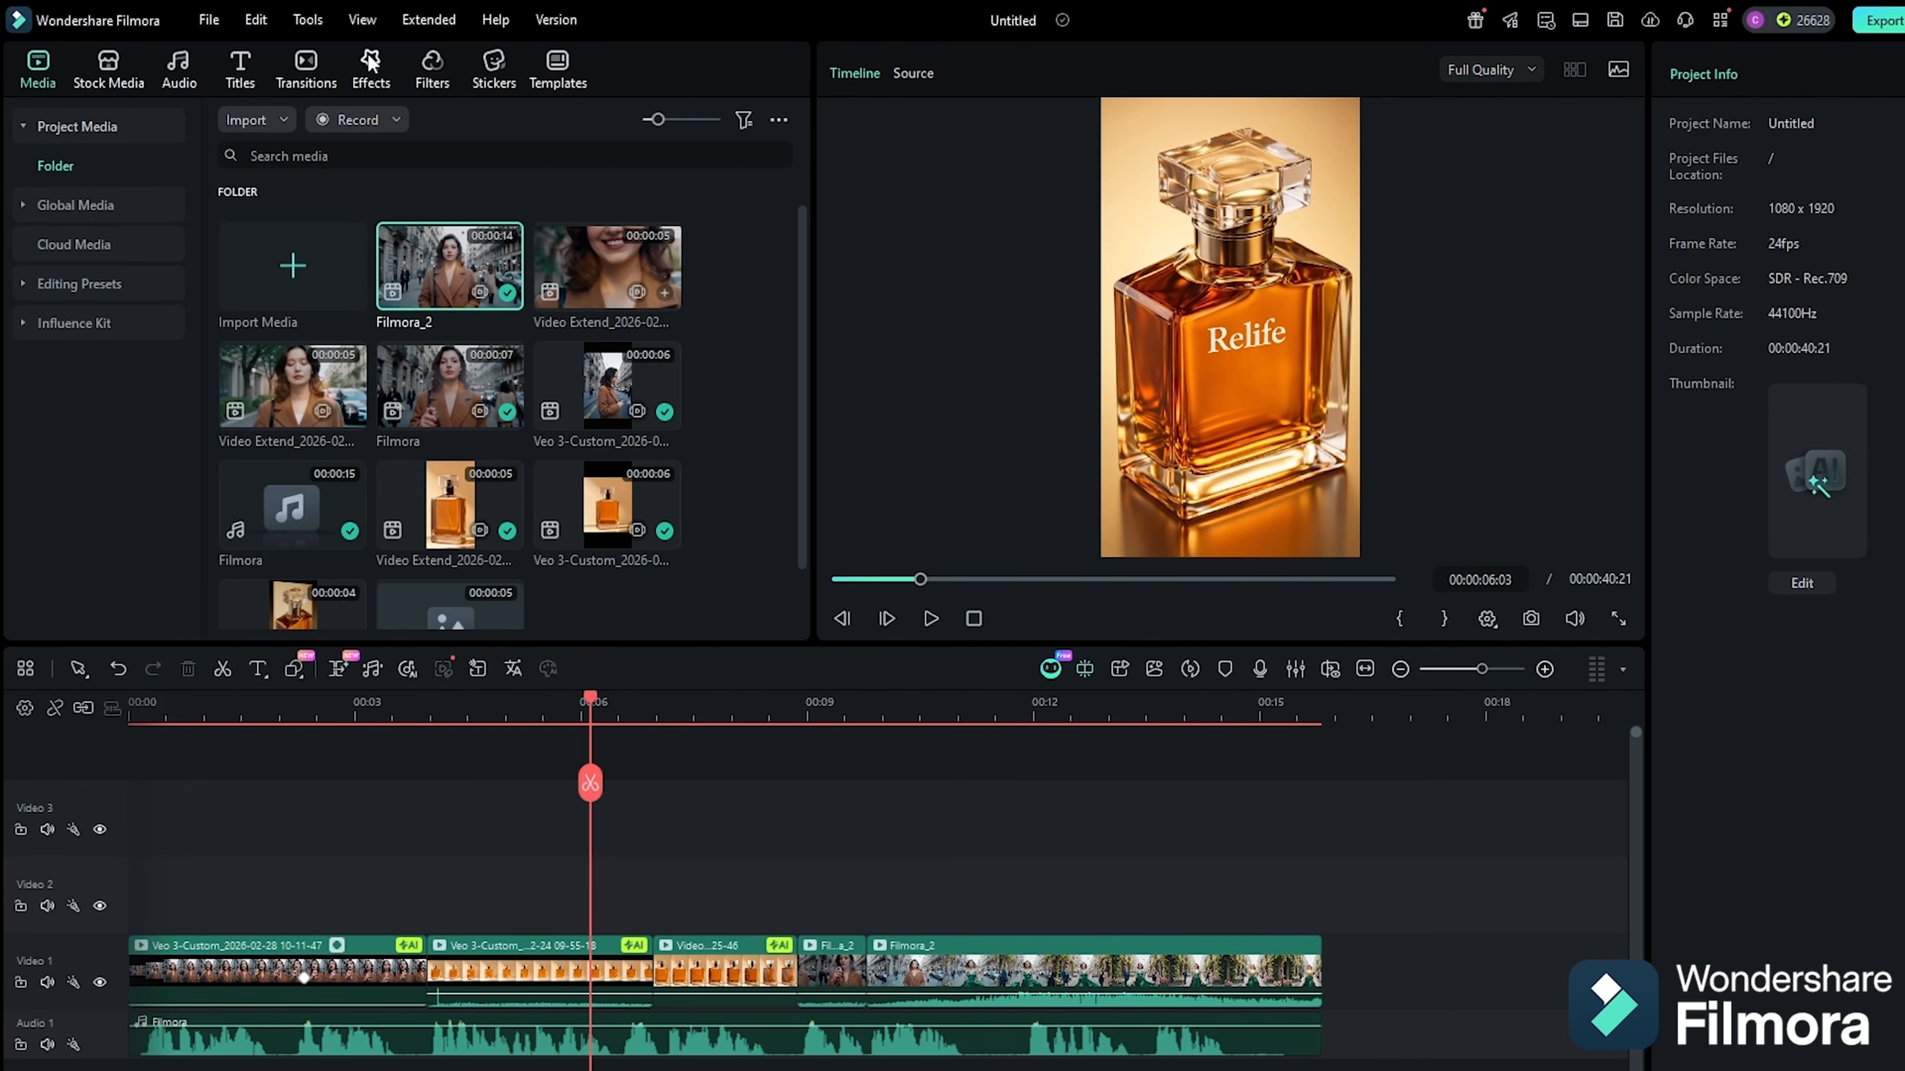
# - Search the effects for "cinematic glow" and place Highlight Glow on Video 2 at the start of the timeline
pyautogui.click(370, 66)
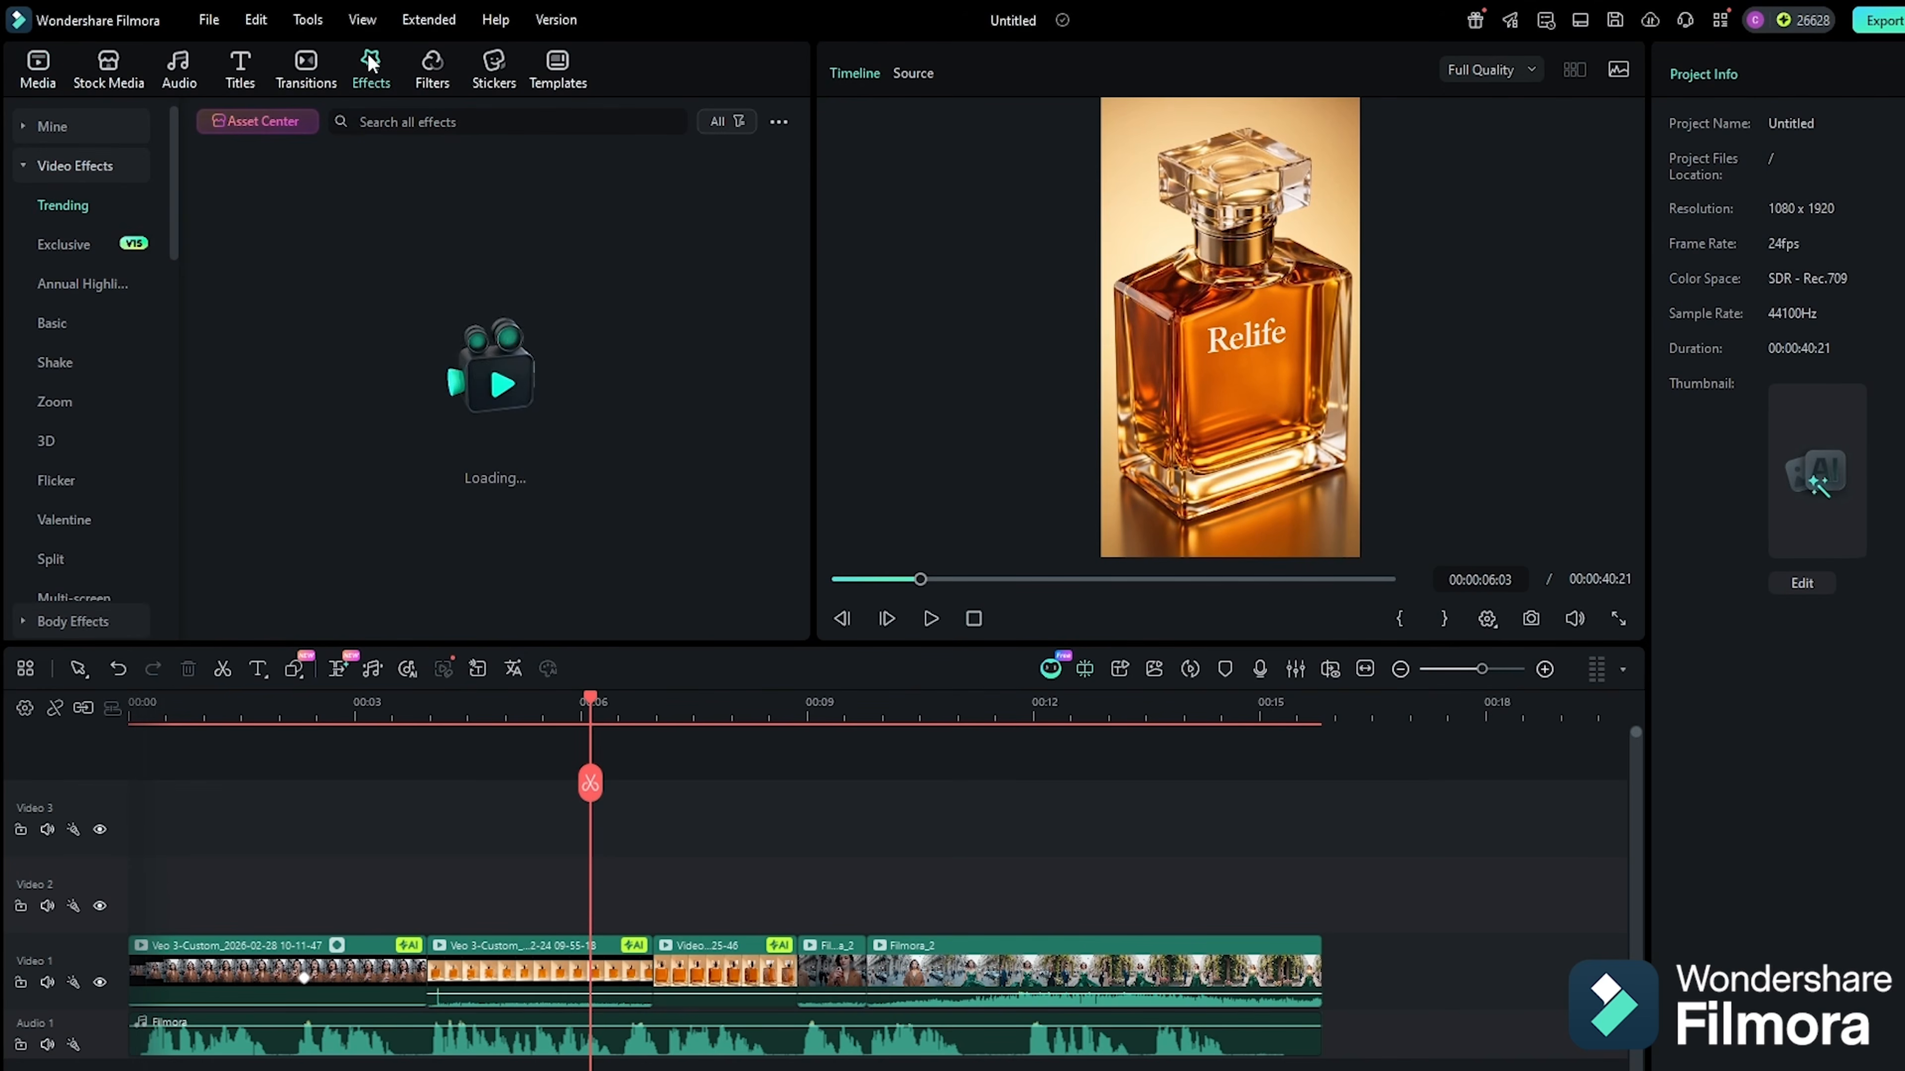
pyautogui.click(441, 122)
pyautogui.write('cinematic glow')
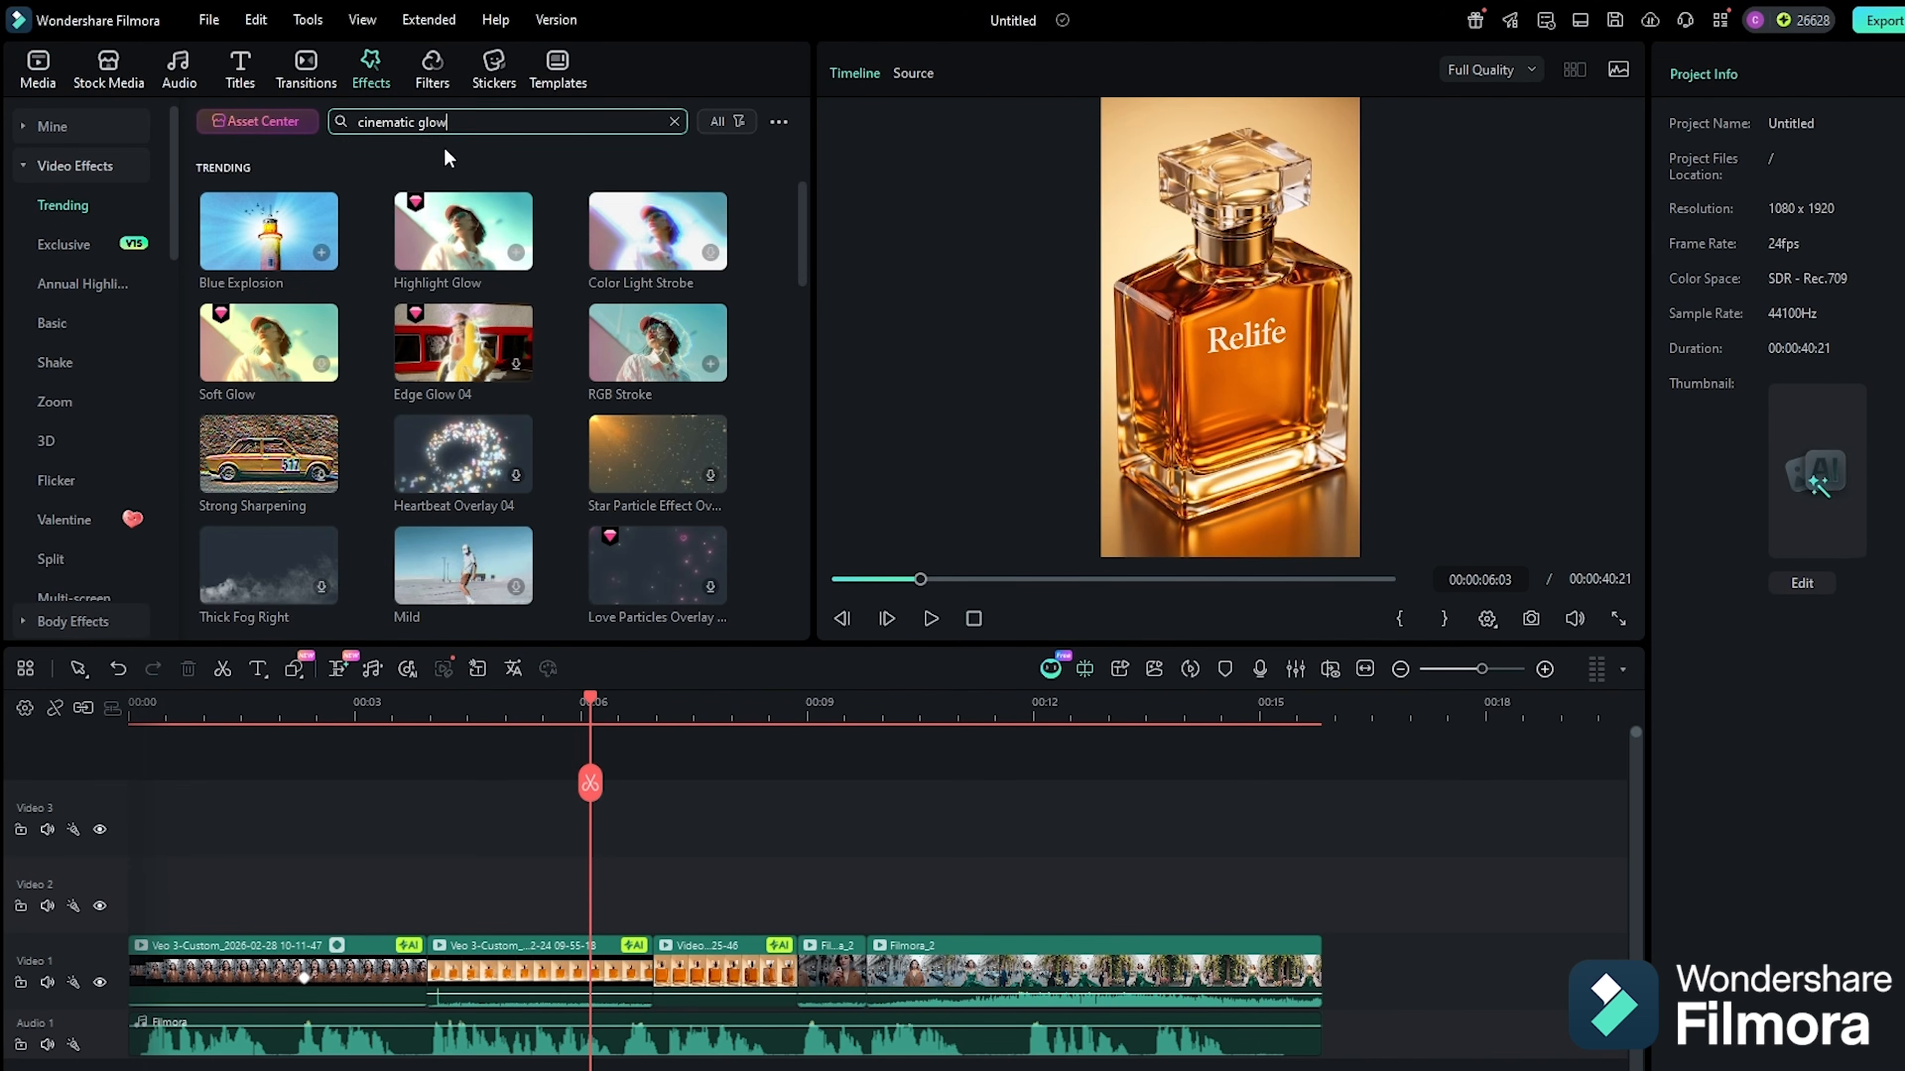
pyautogui.press('Return')
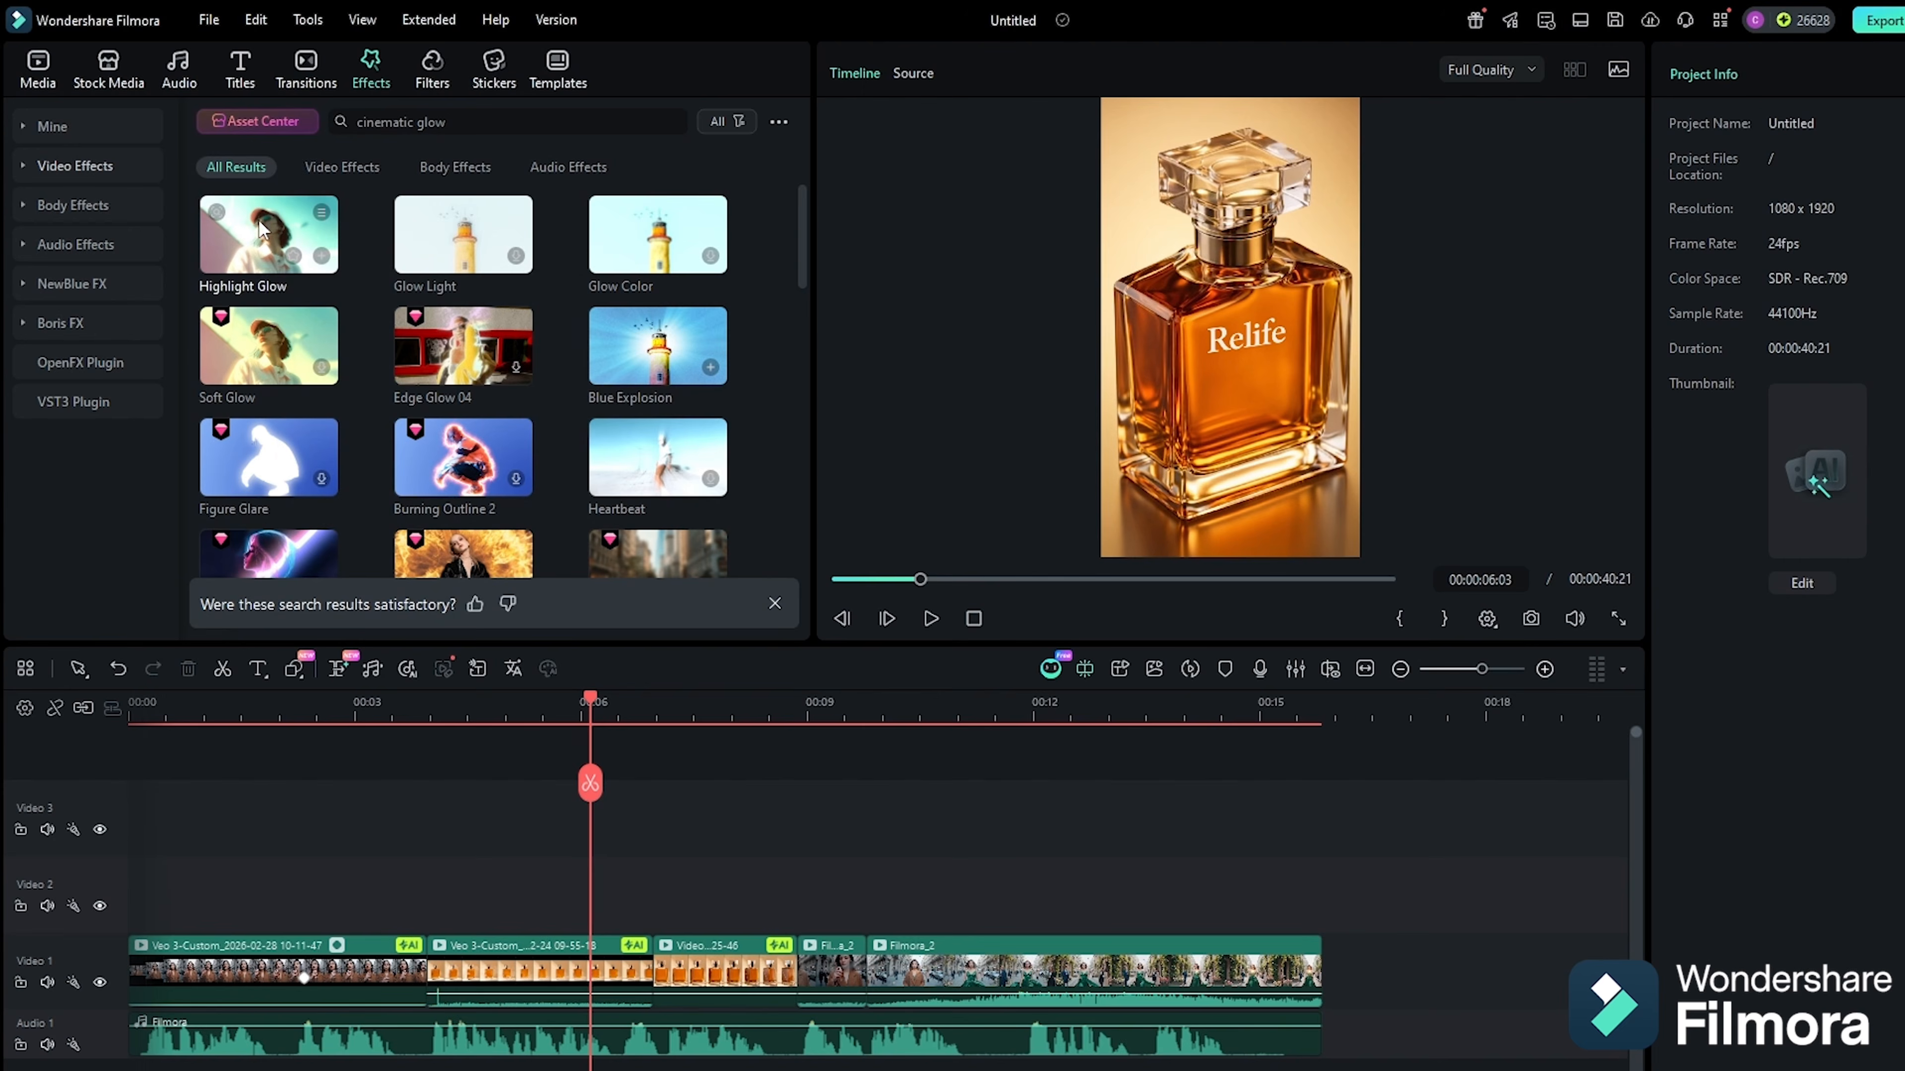
pyautogui.click(273, 237)
pyautogui.moveTo(155, 908); pyautogui.dragTo(159, 904)
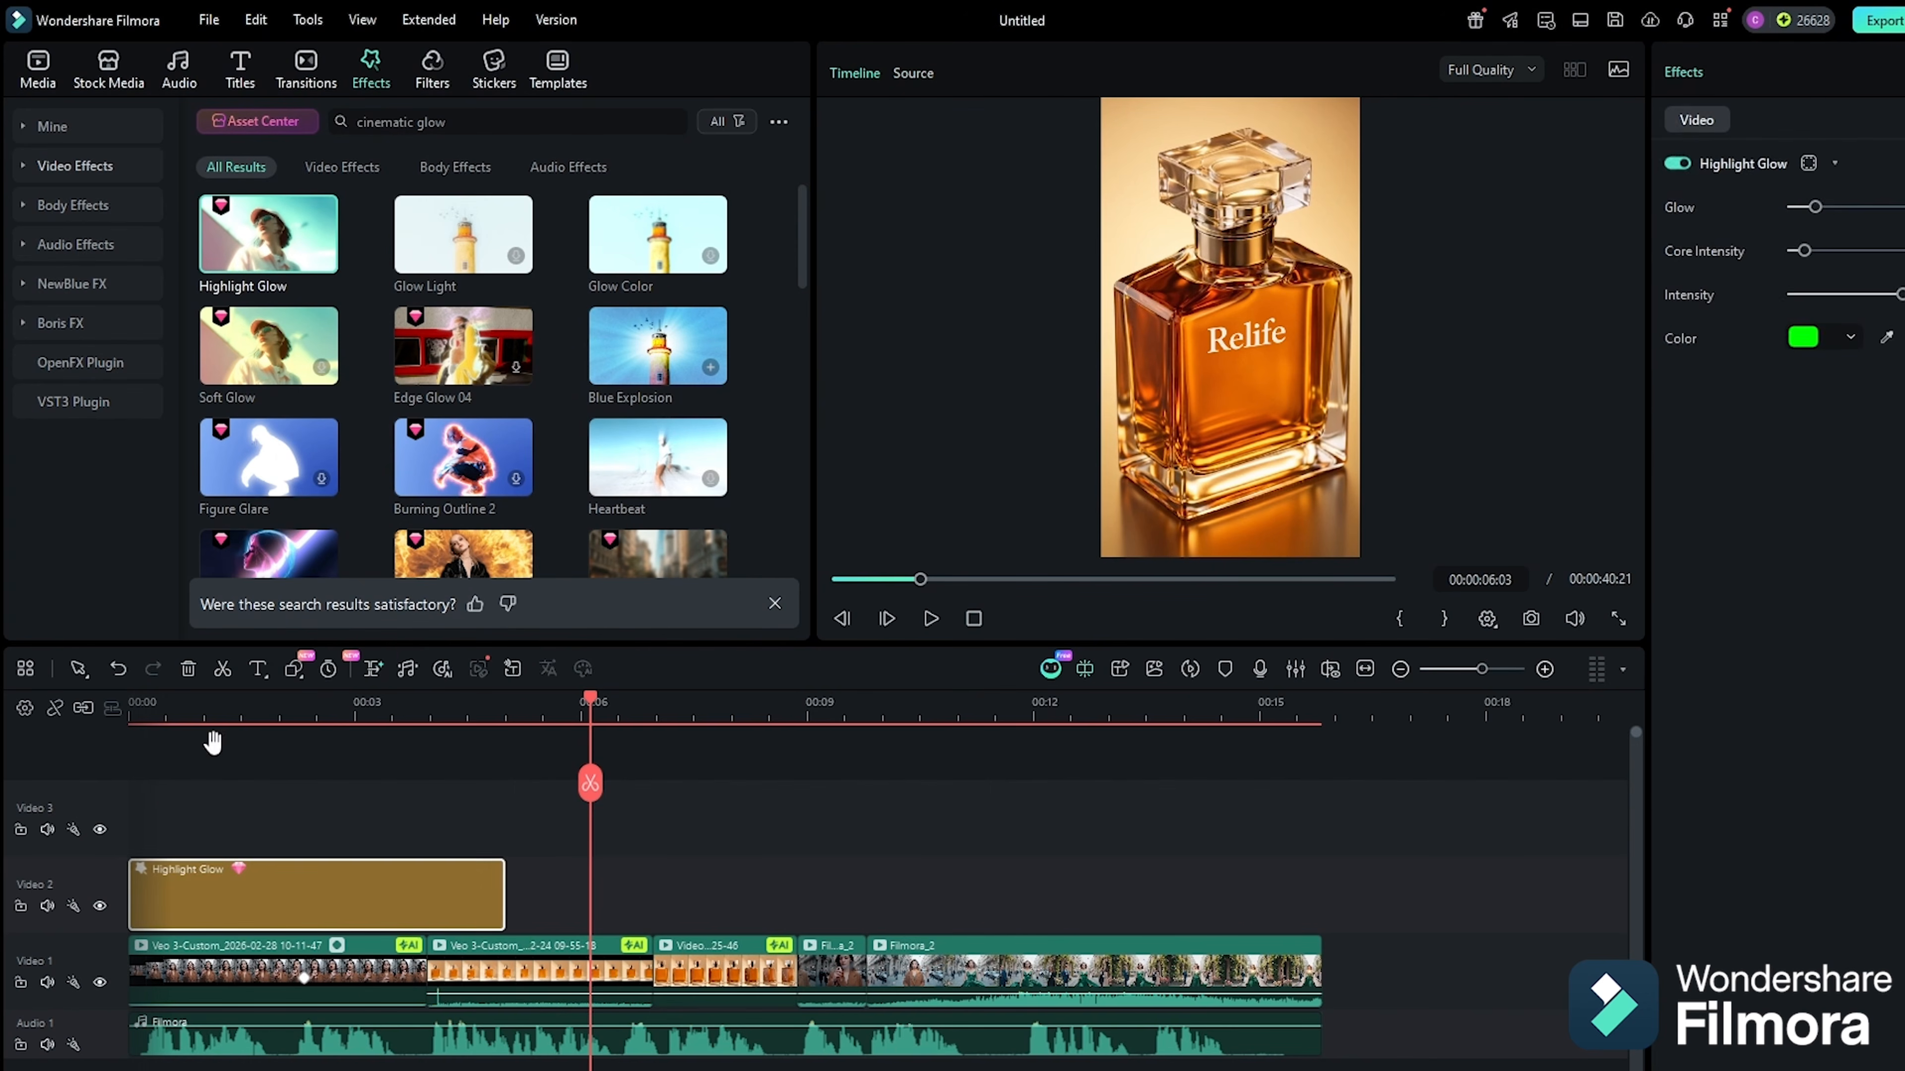
# - Tune Highlight Glow to a light orange color with an intensity of about 19, and compare the shot with the effect off and on
pyautogui.click(237, 717)
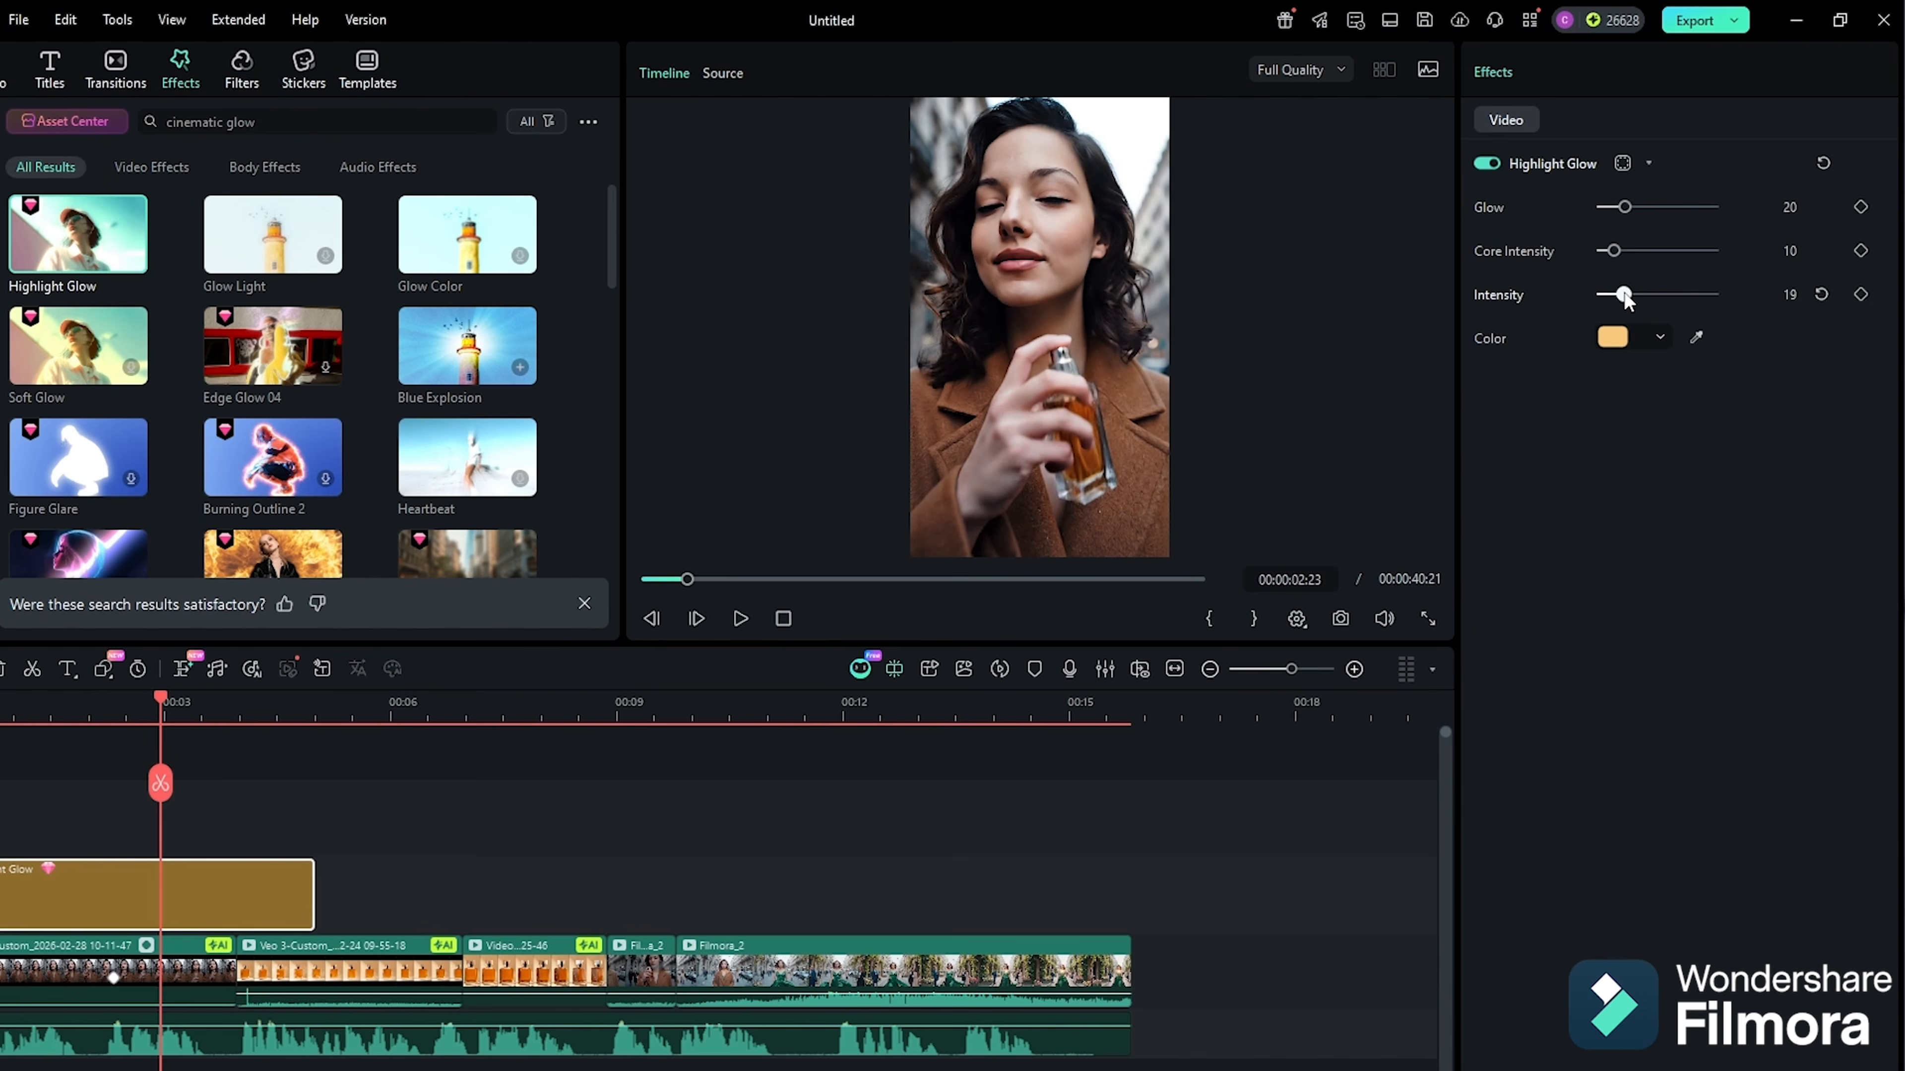
pyautogui.moveTo(1624, 210); pyautogui.dragTo(1688, 251)
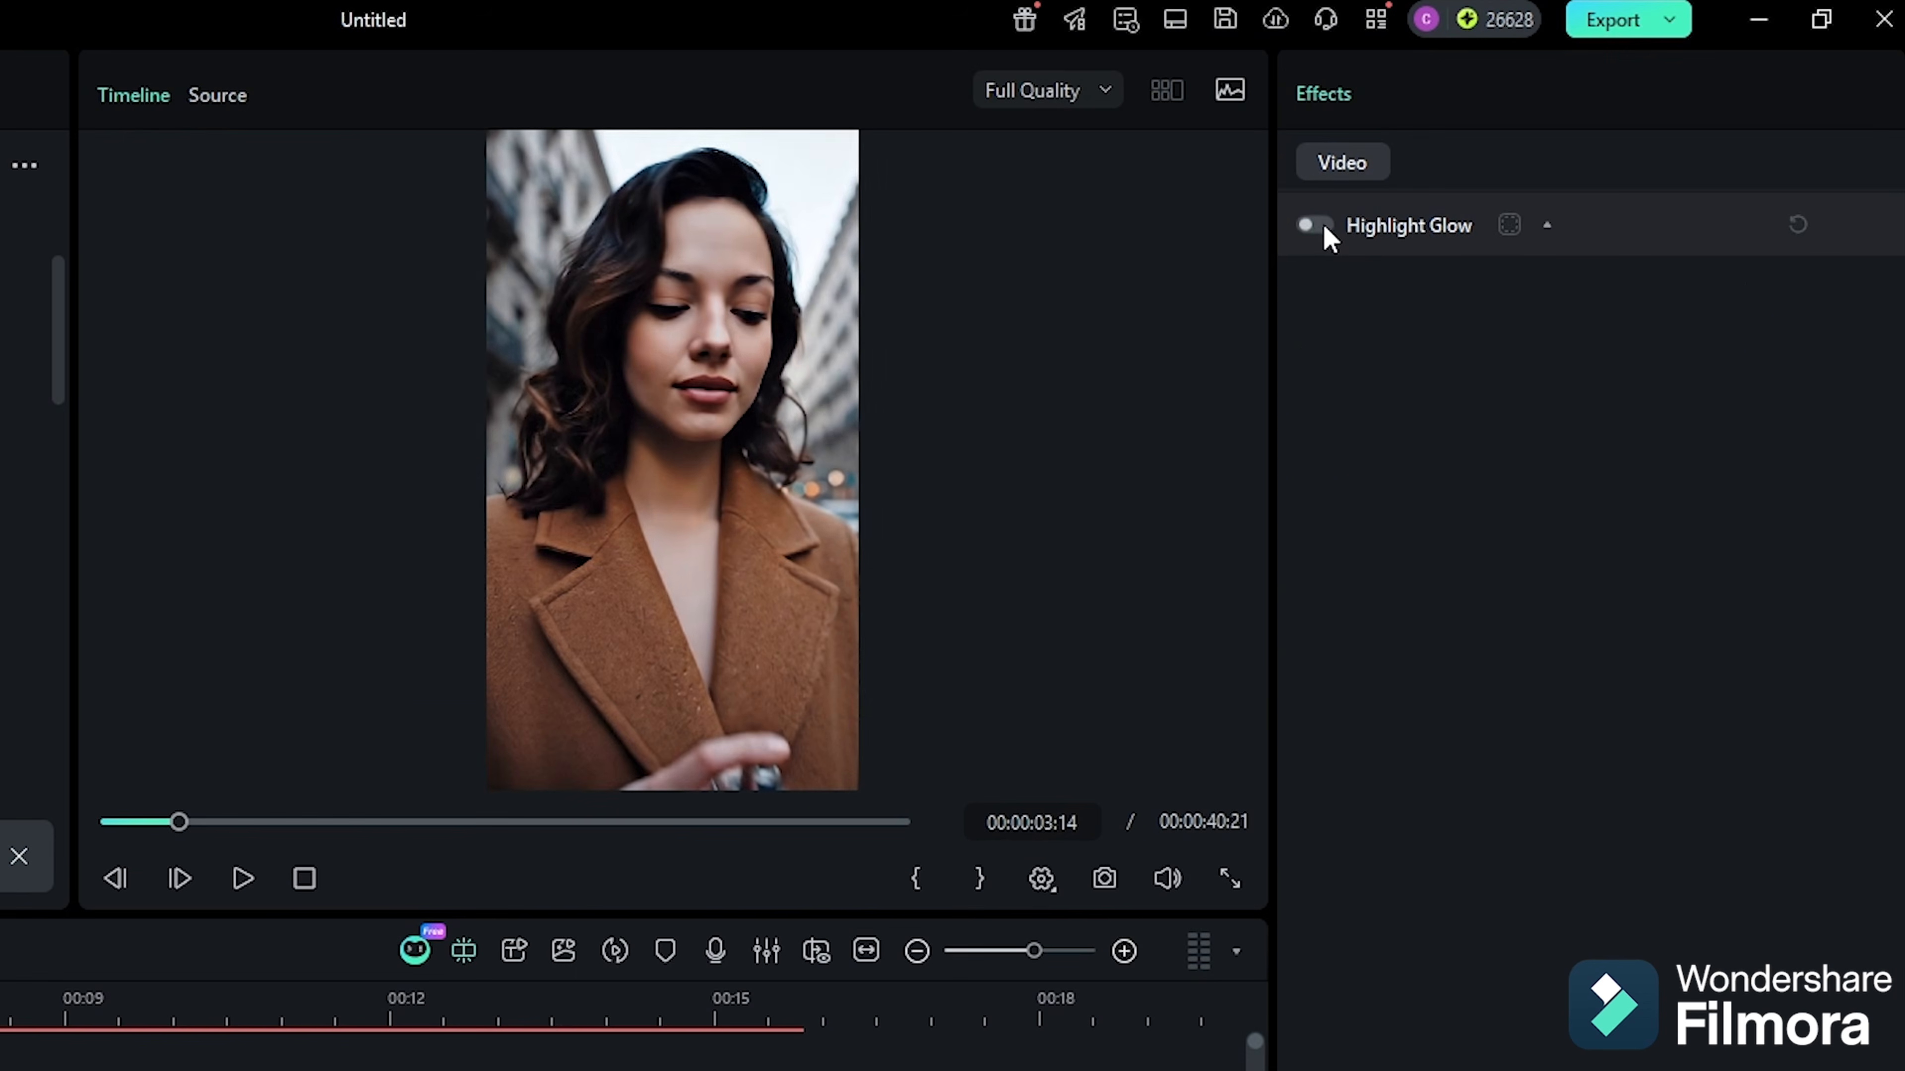
pyautogui.click(1486, 163)
pyautogui.click(1325, 230)
pyautogui.click(1325, 229)
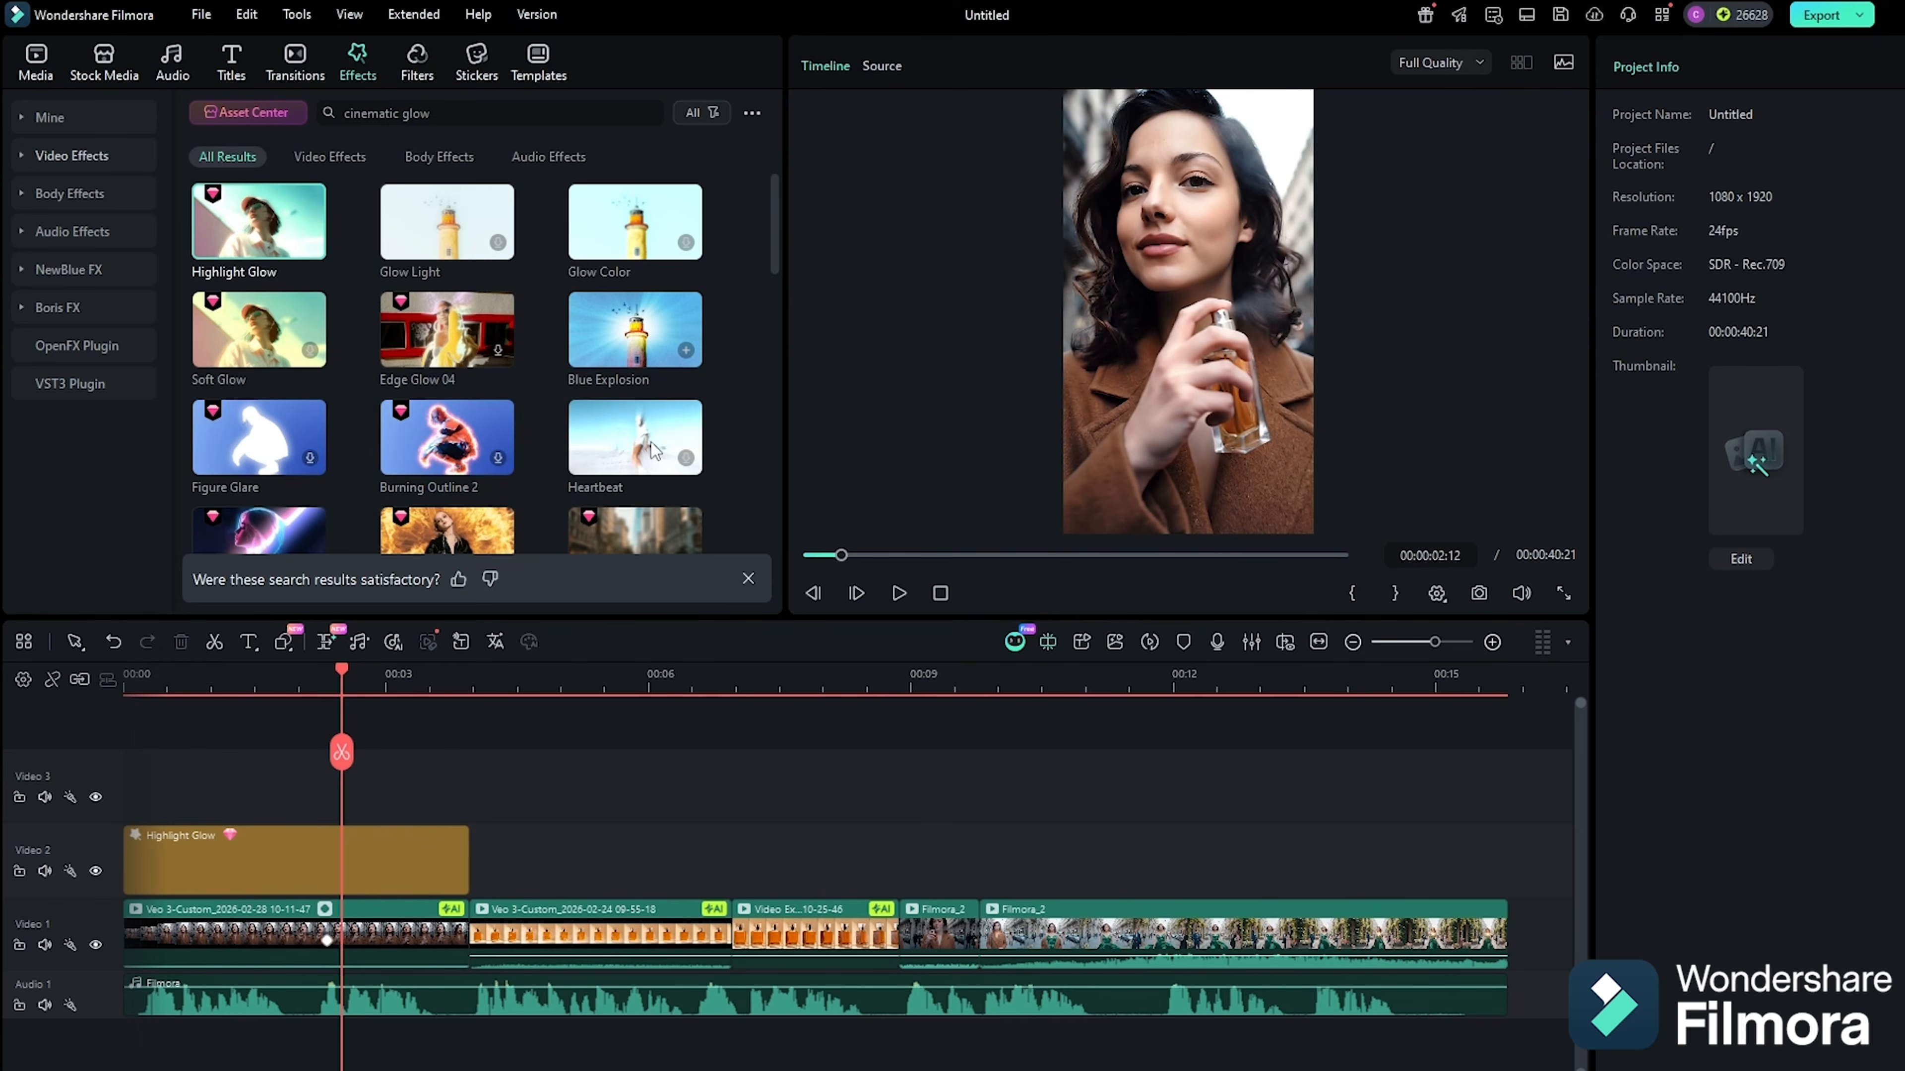
# - Place the AI Color Enhance filter on Video 3, stretch it across the full sequence, and scrub through the result
pyautogui.click(413, 64)
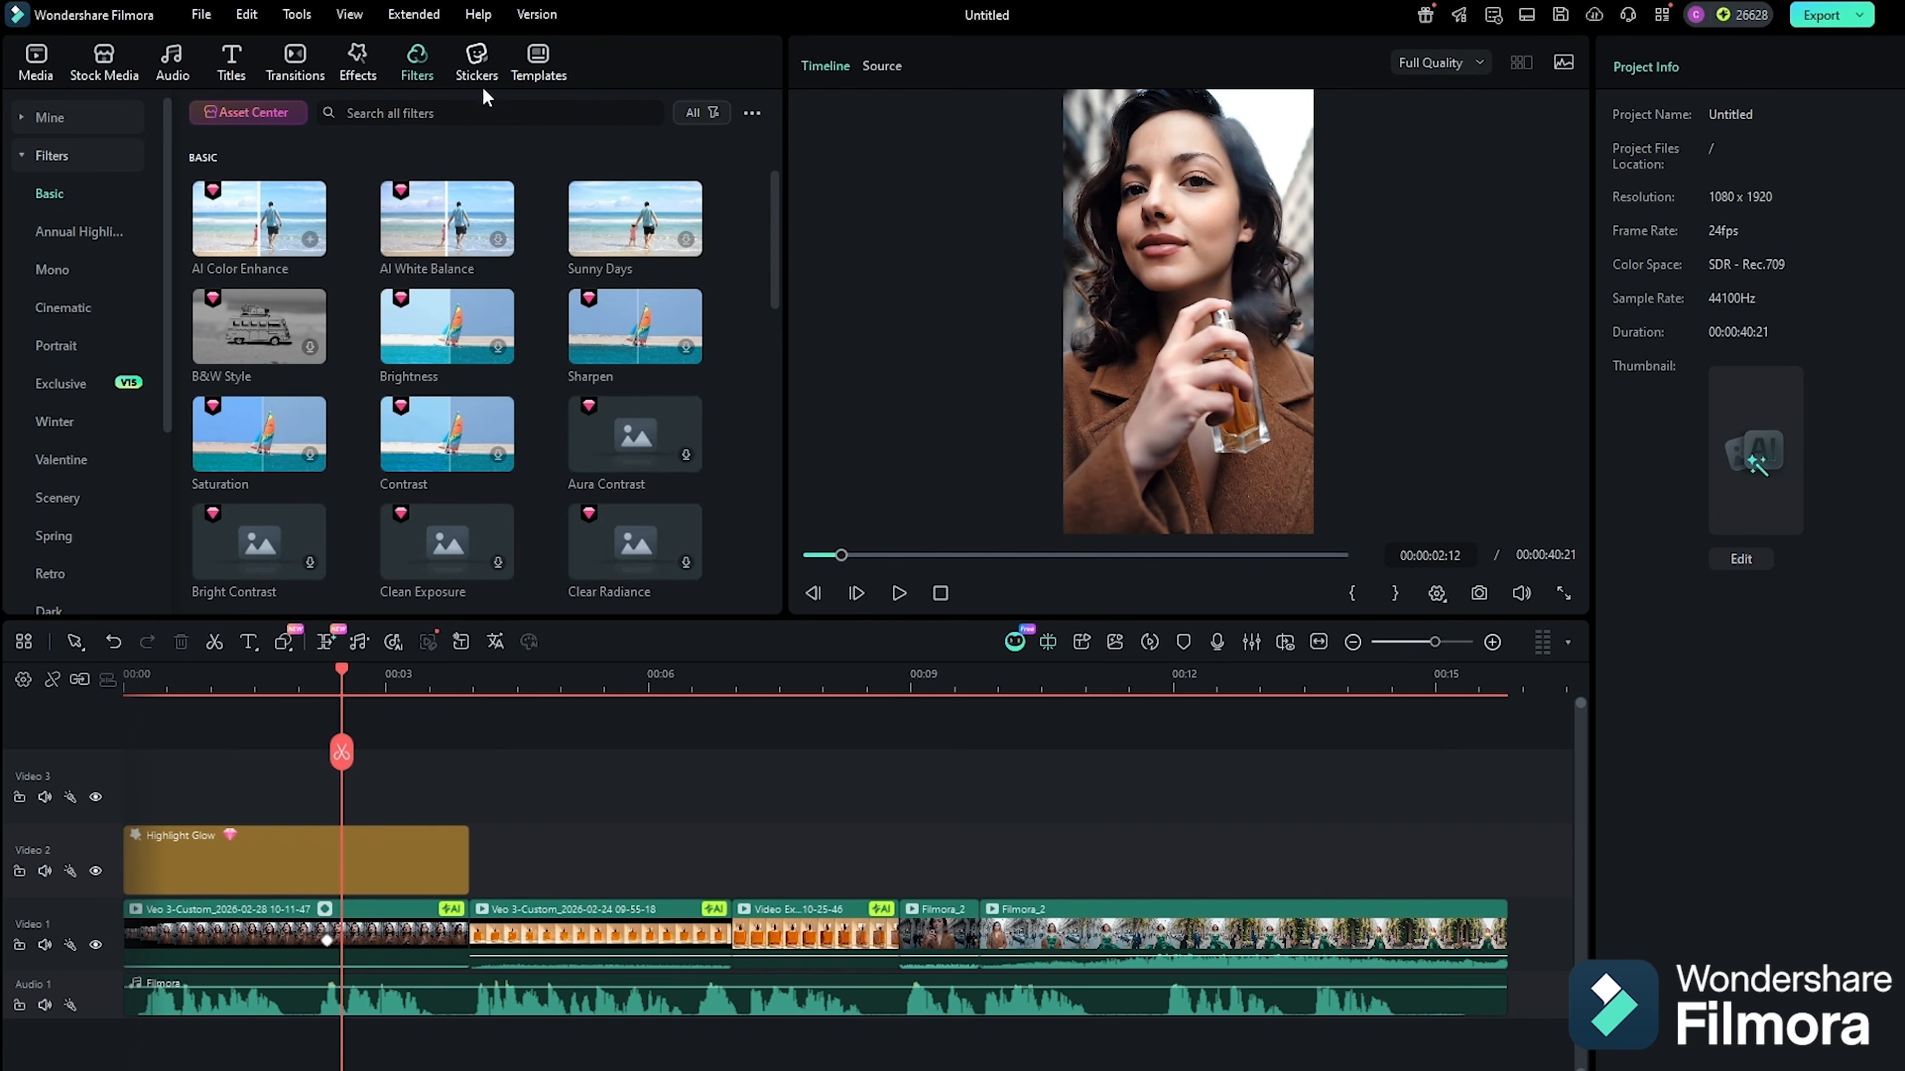
pyautogui.moveTo(126, 792); pyautogui.dragTo(128, 794)
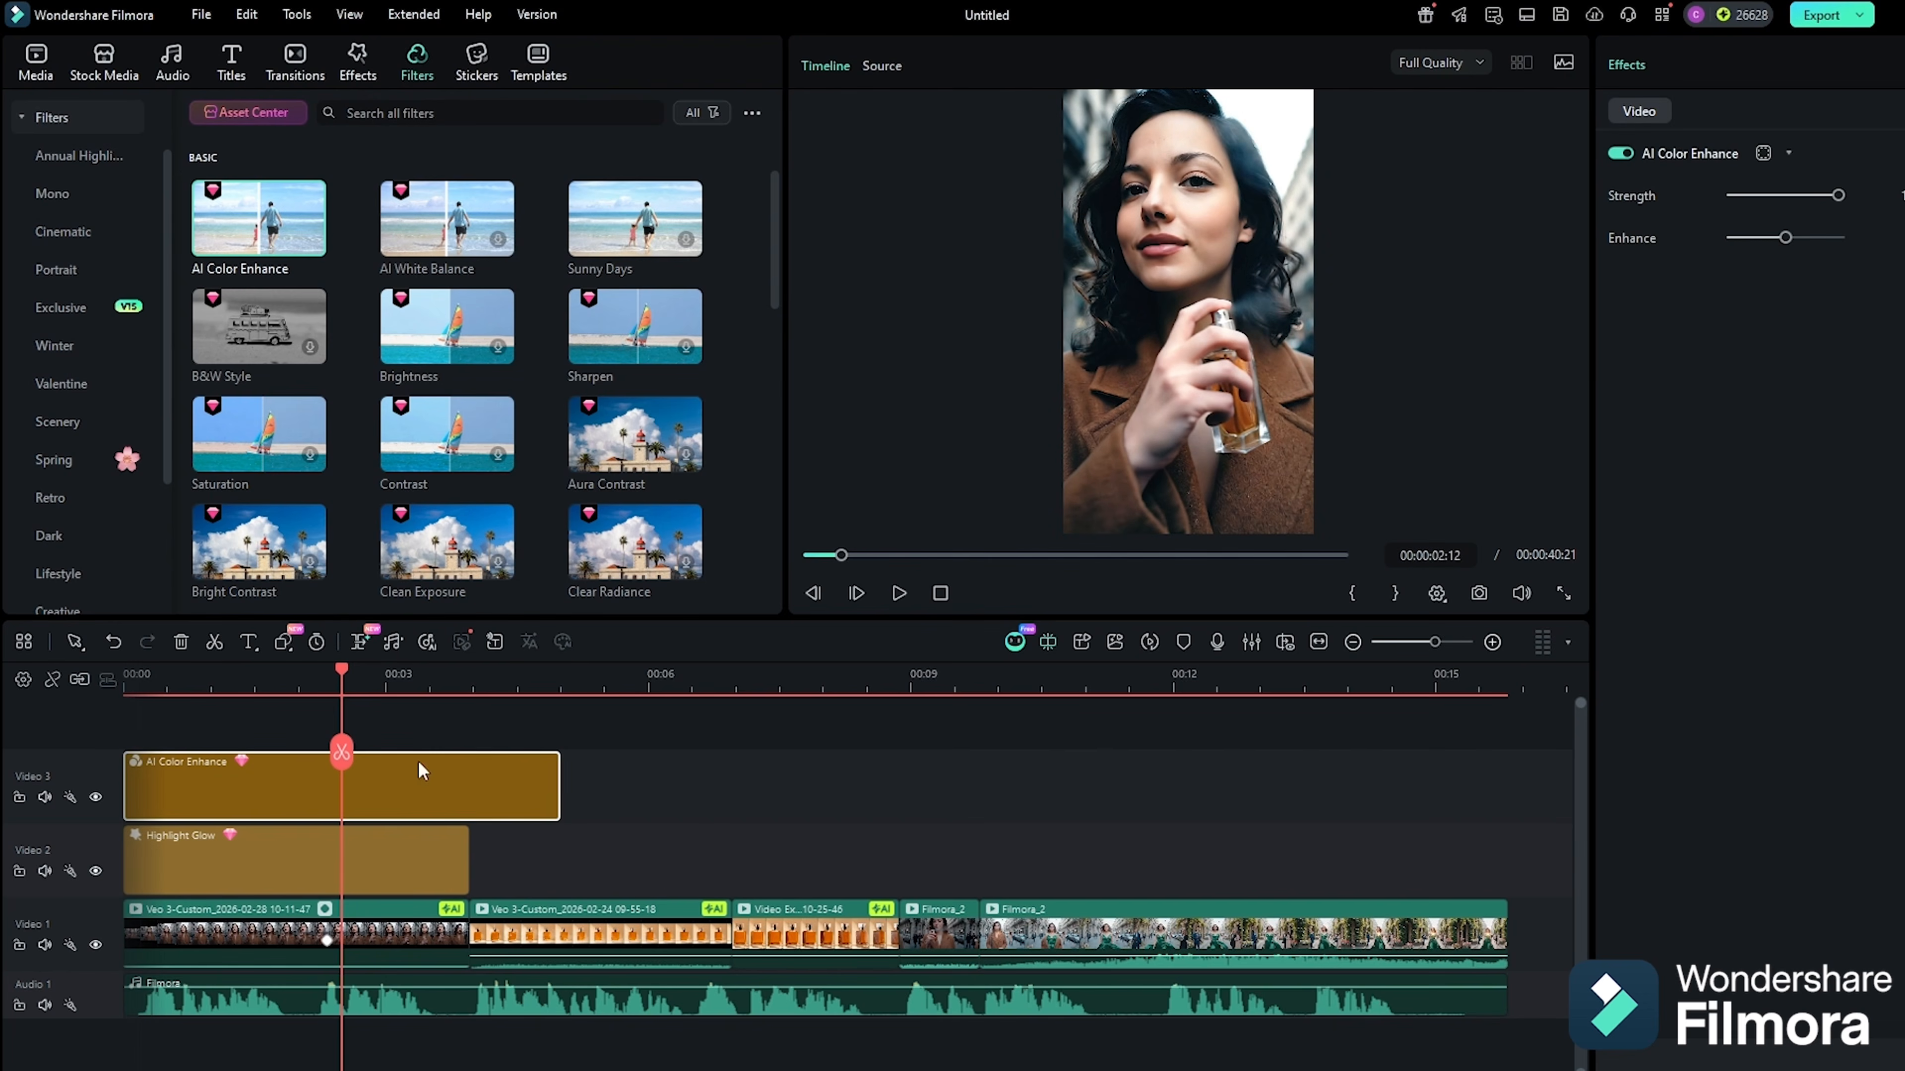
pyautogui.moveTo(968, 825); pyautogui.dragTo(1506, 822)
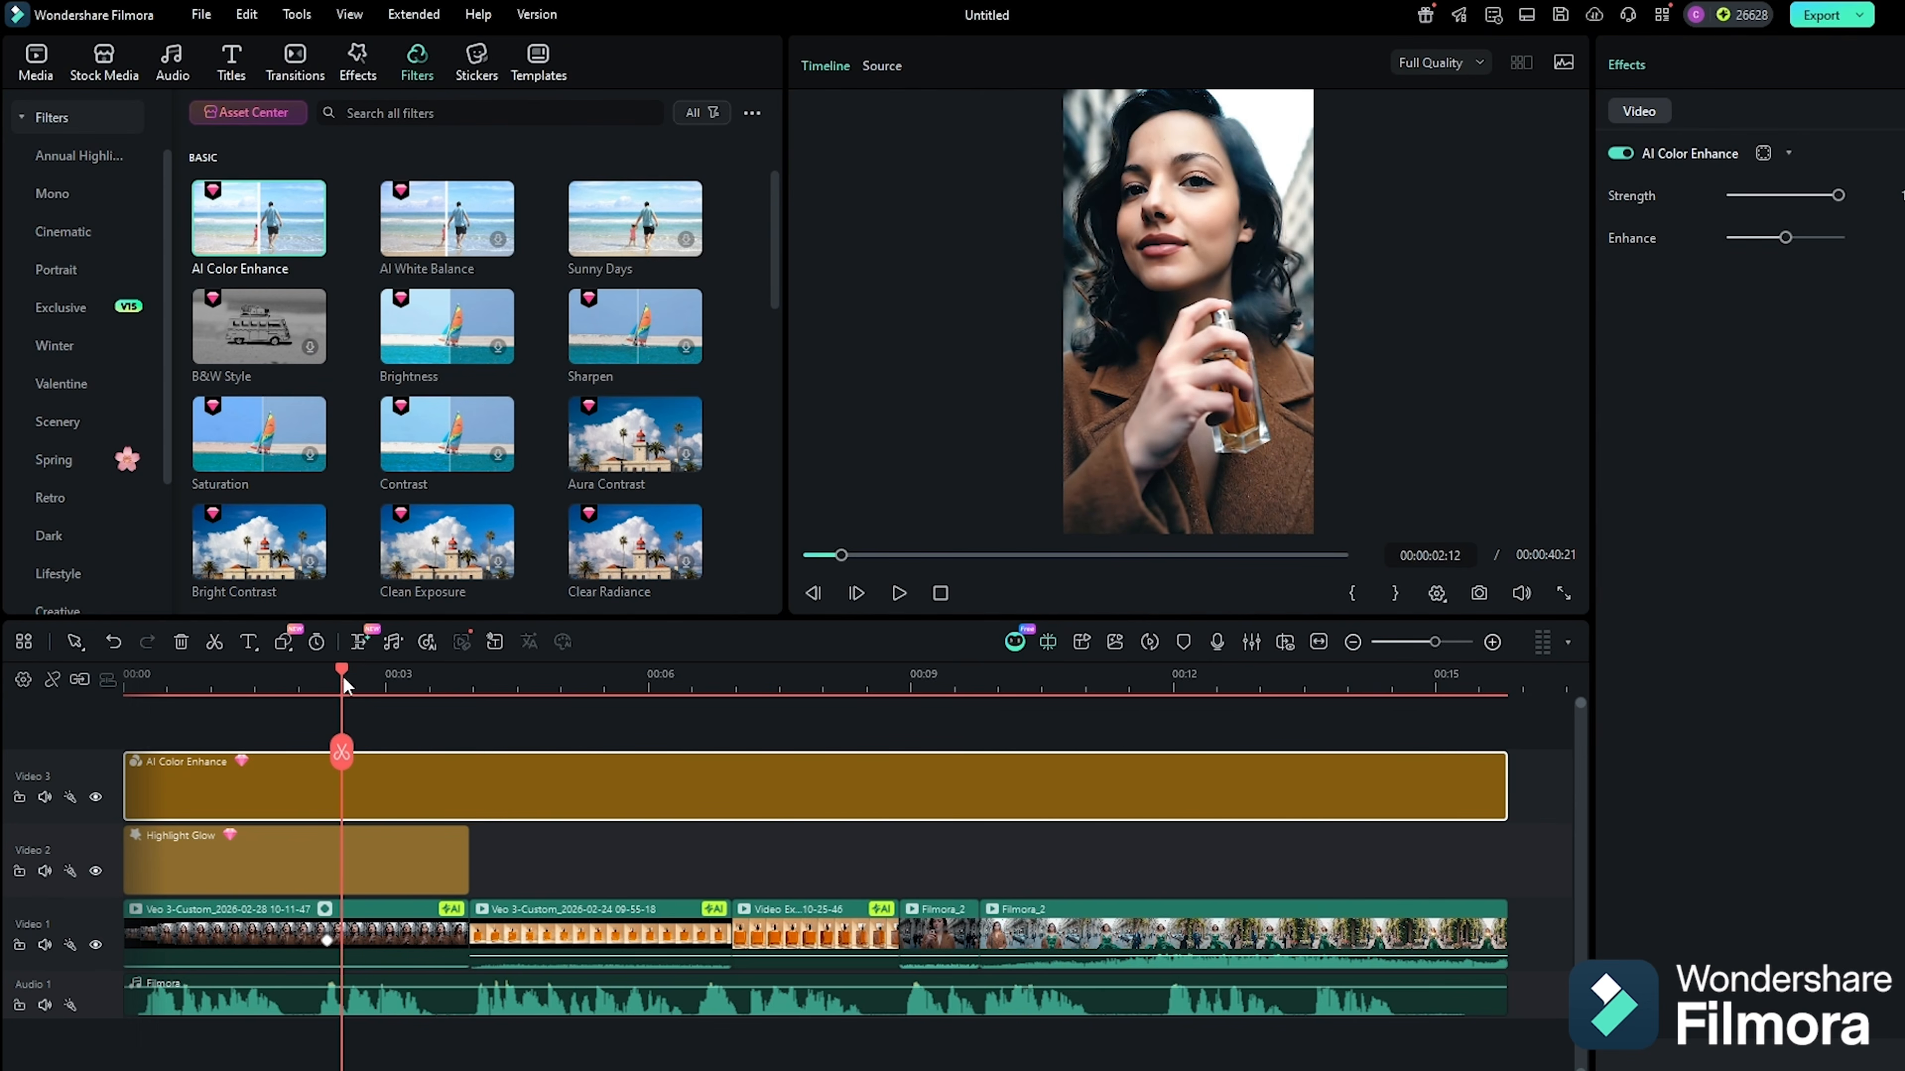
pyautogui.moveTo(366, 666); pyautogui.dragTo(749, 679)
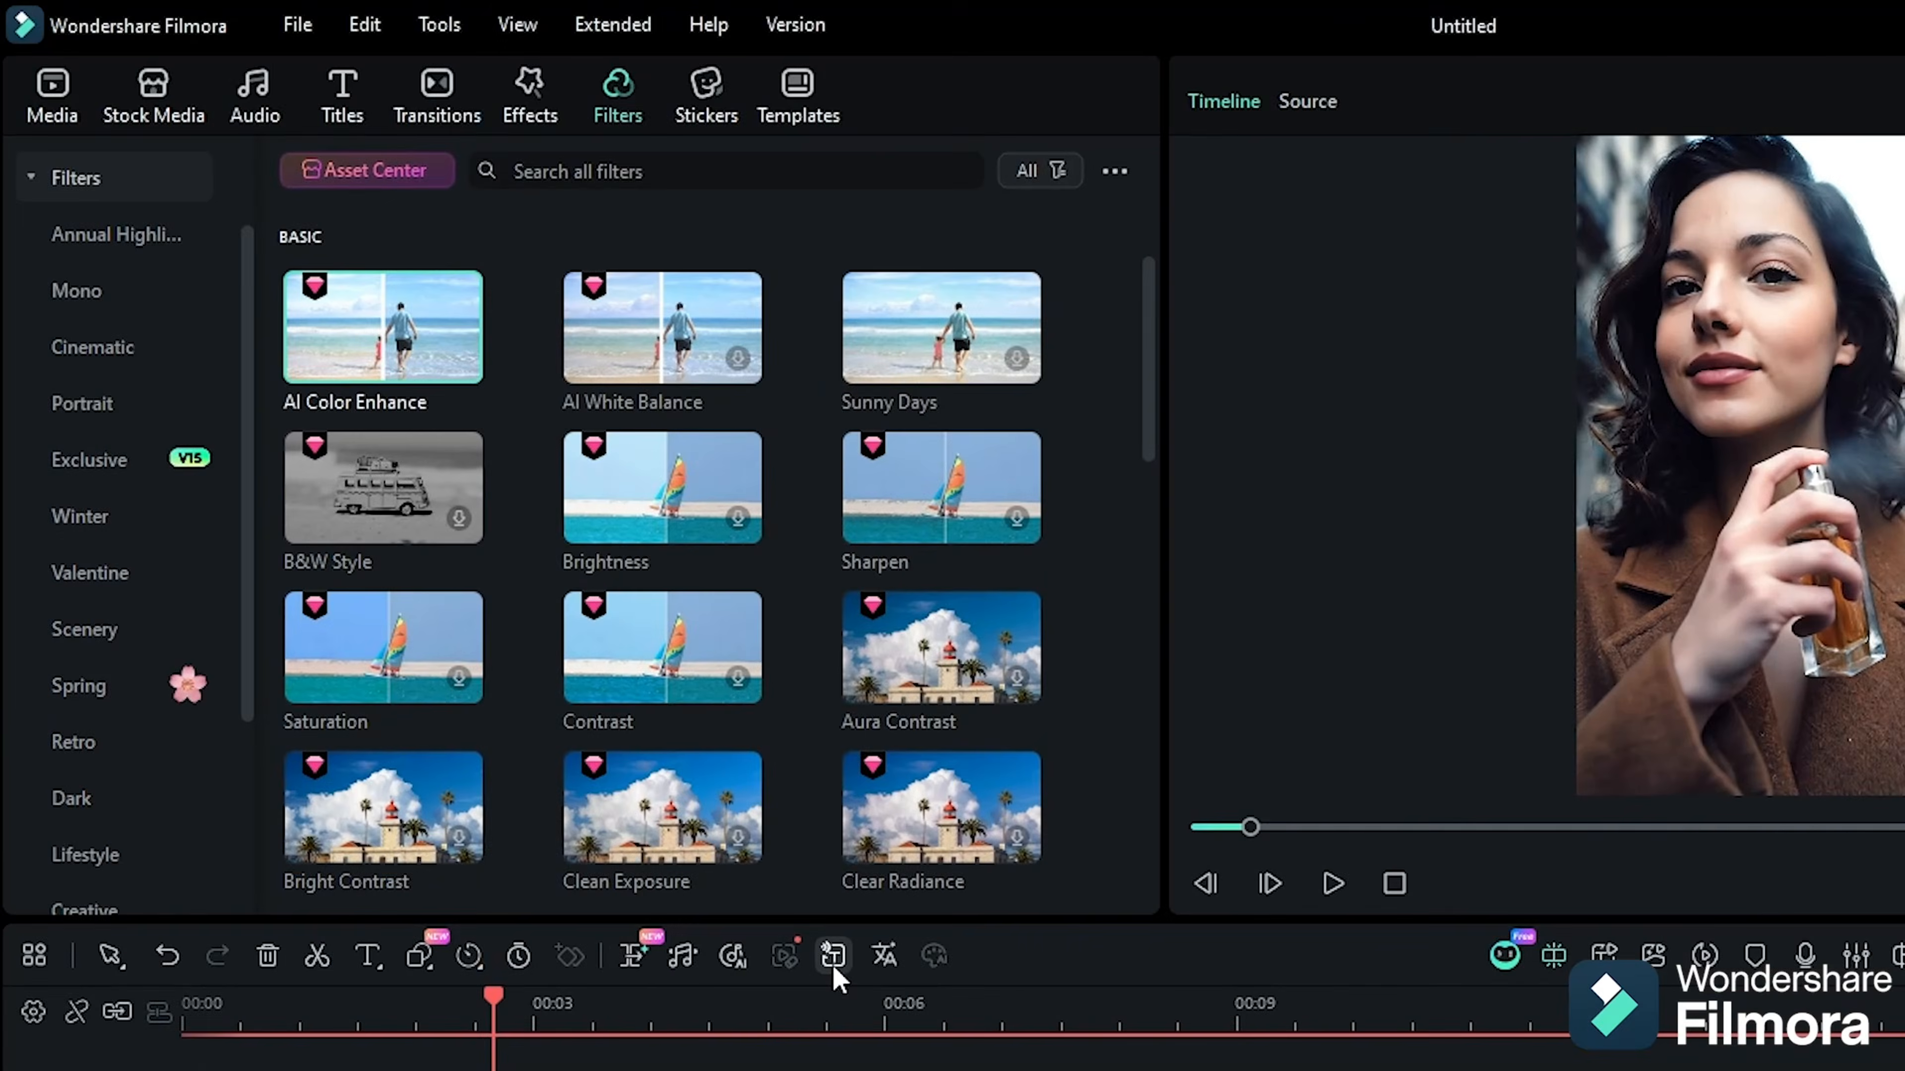
# - Generate captions from the selected clip with Speech to Text, using English (US), No Translation and SRT output
pyautogui.click(835, 968)
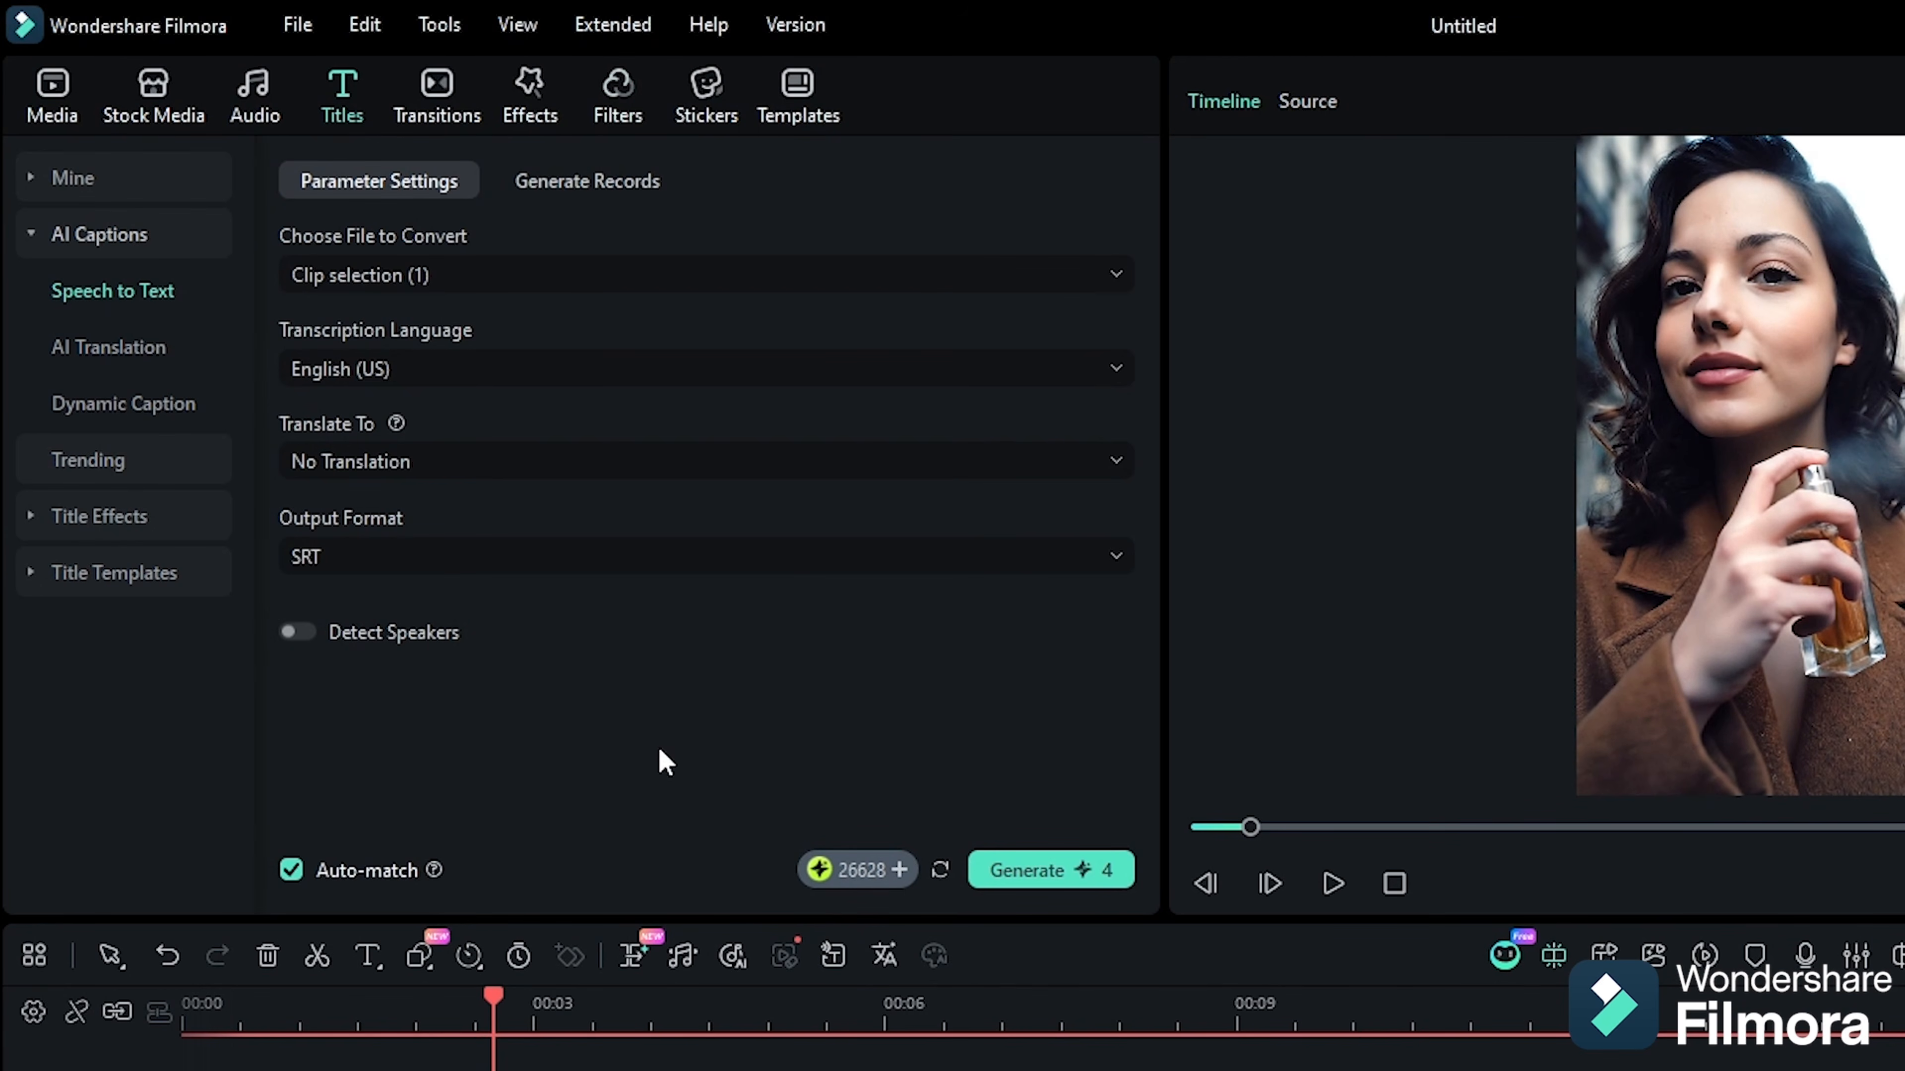
pyautogui.click(1126, 272)
pyautogui.click(1122, 381)
pyautogui.click(1119, 461)
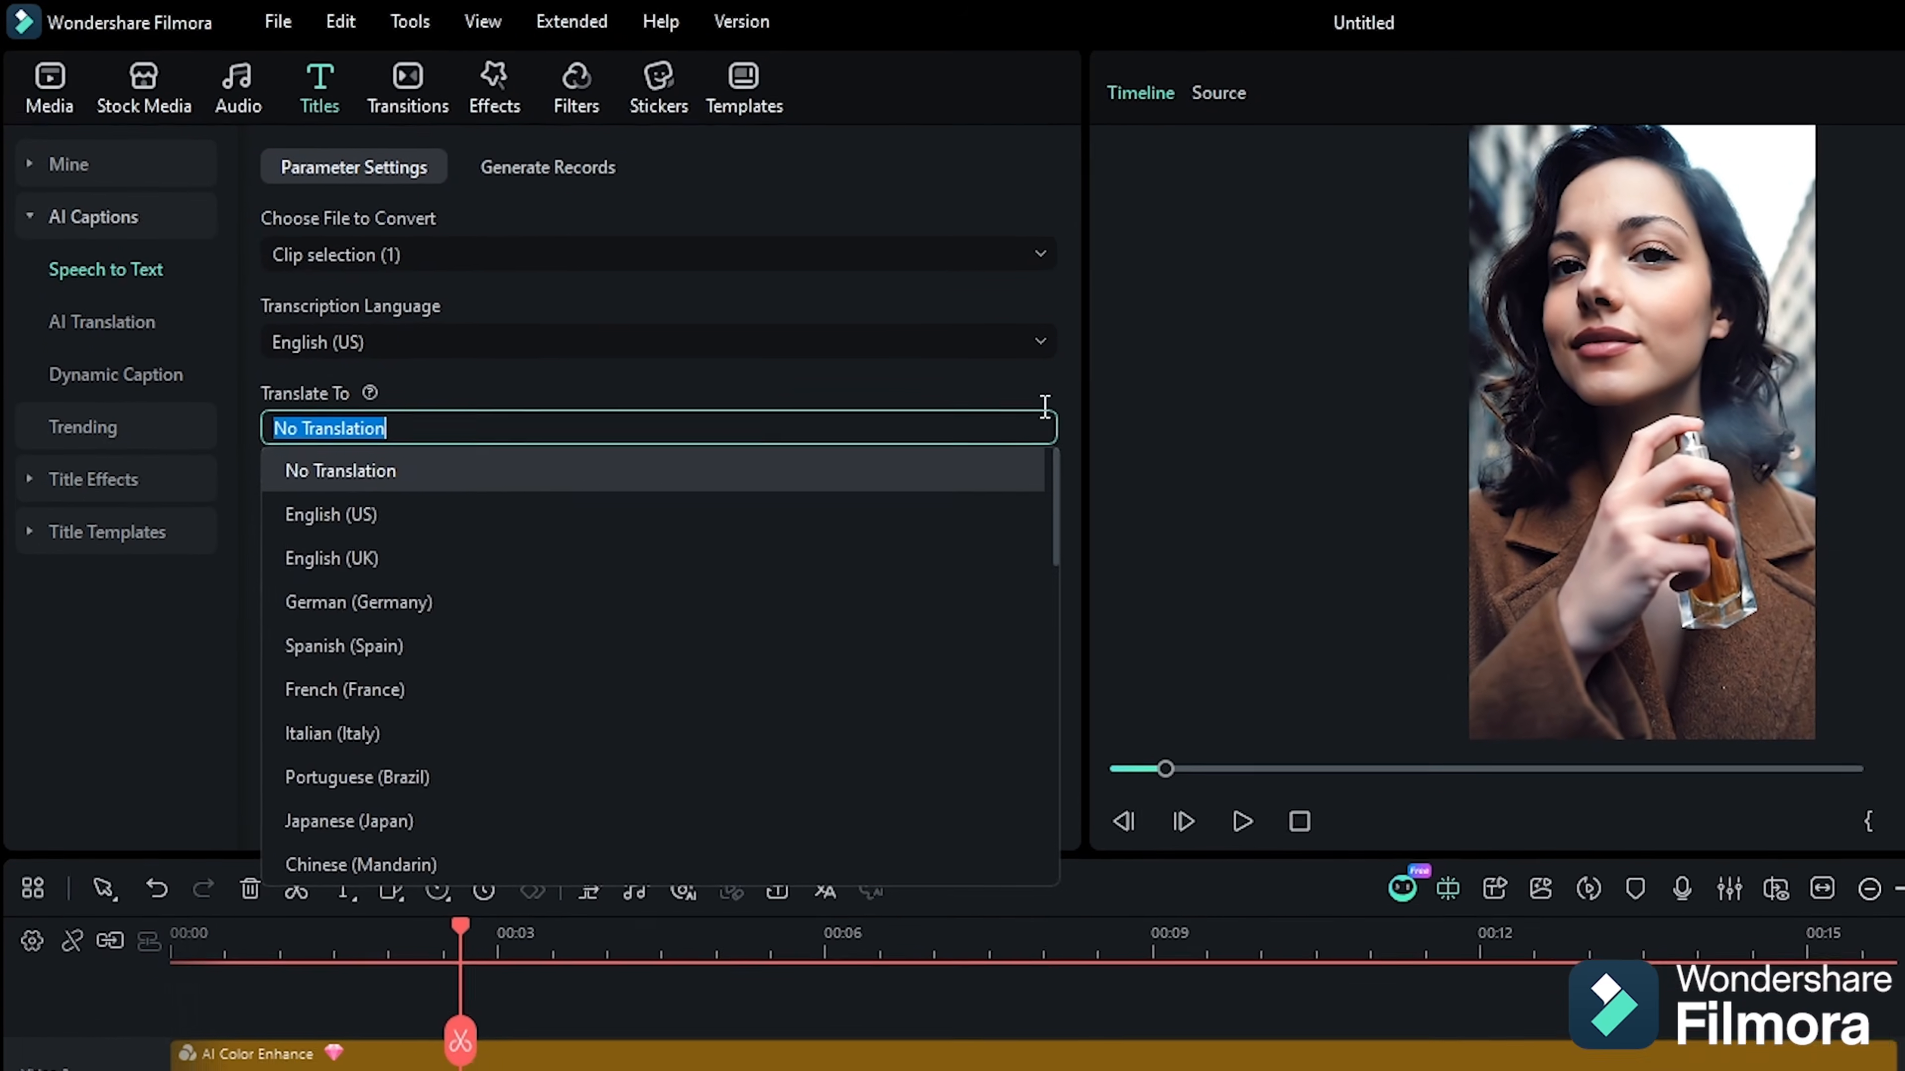
pyautogui.click(1117, 463)
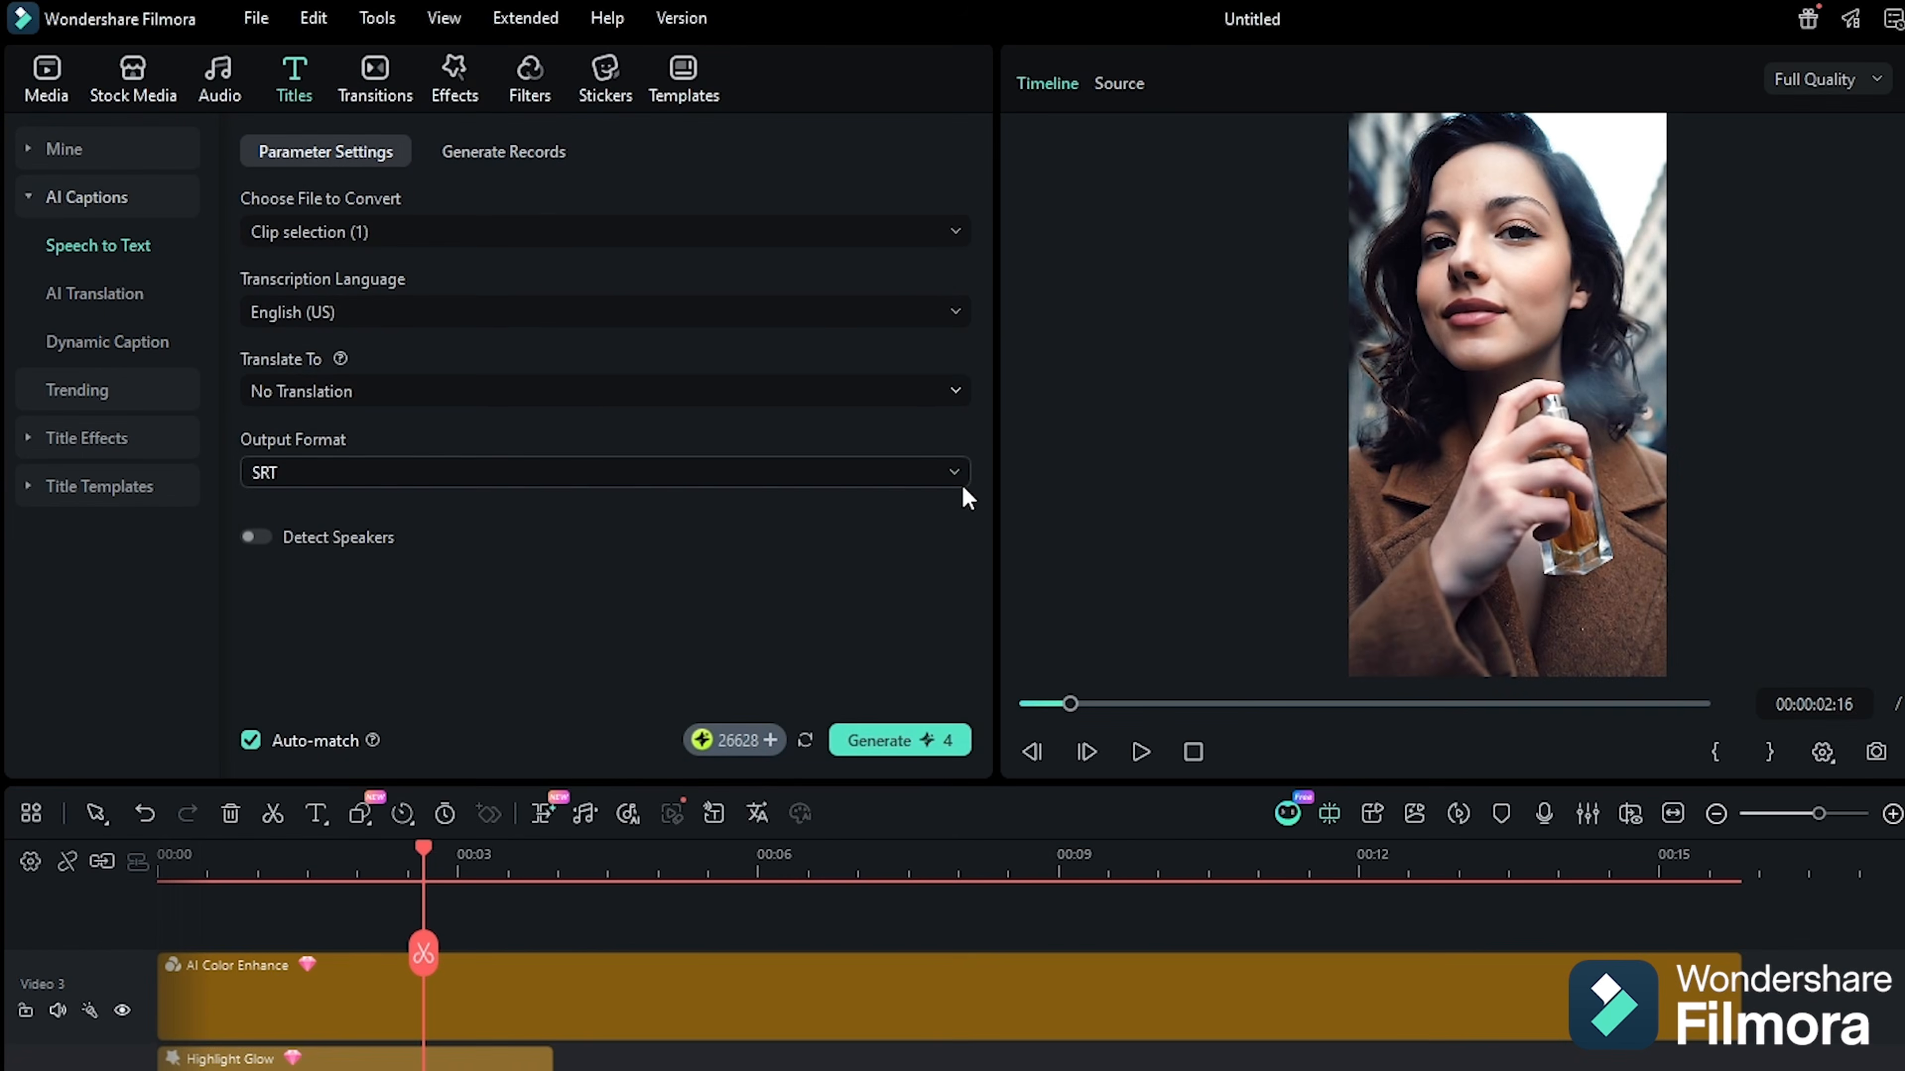
pyautogui.click(929, 732)
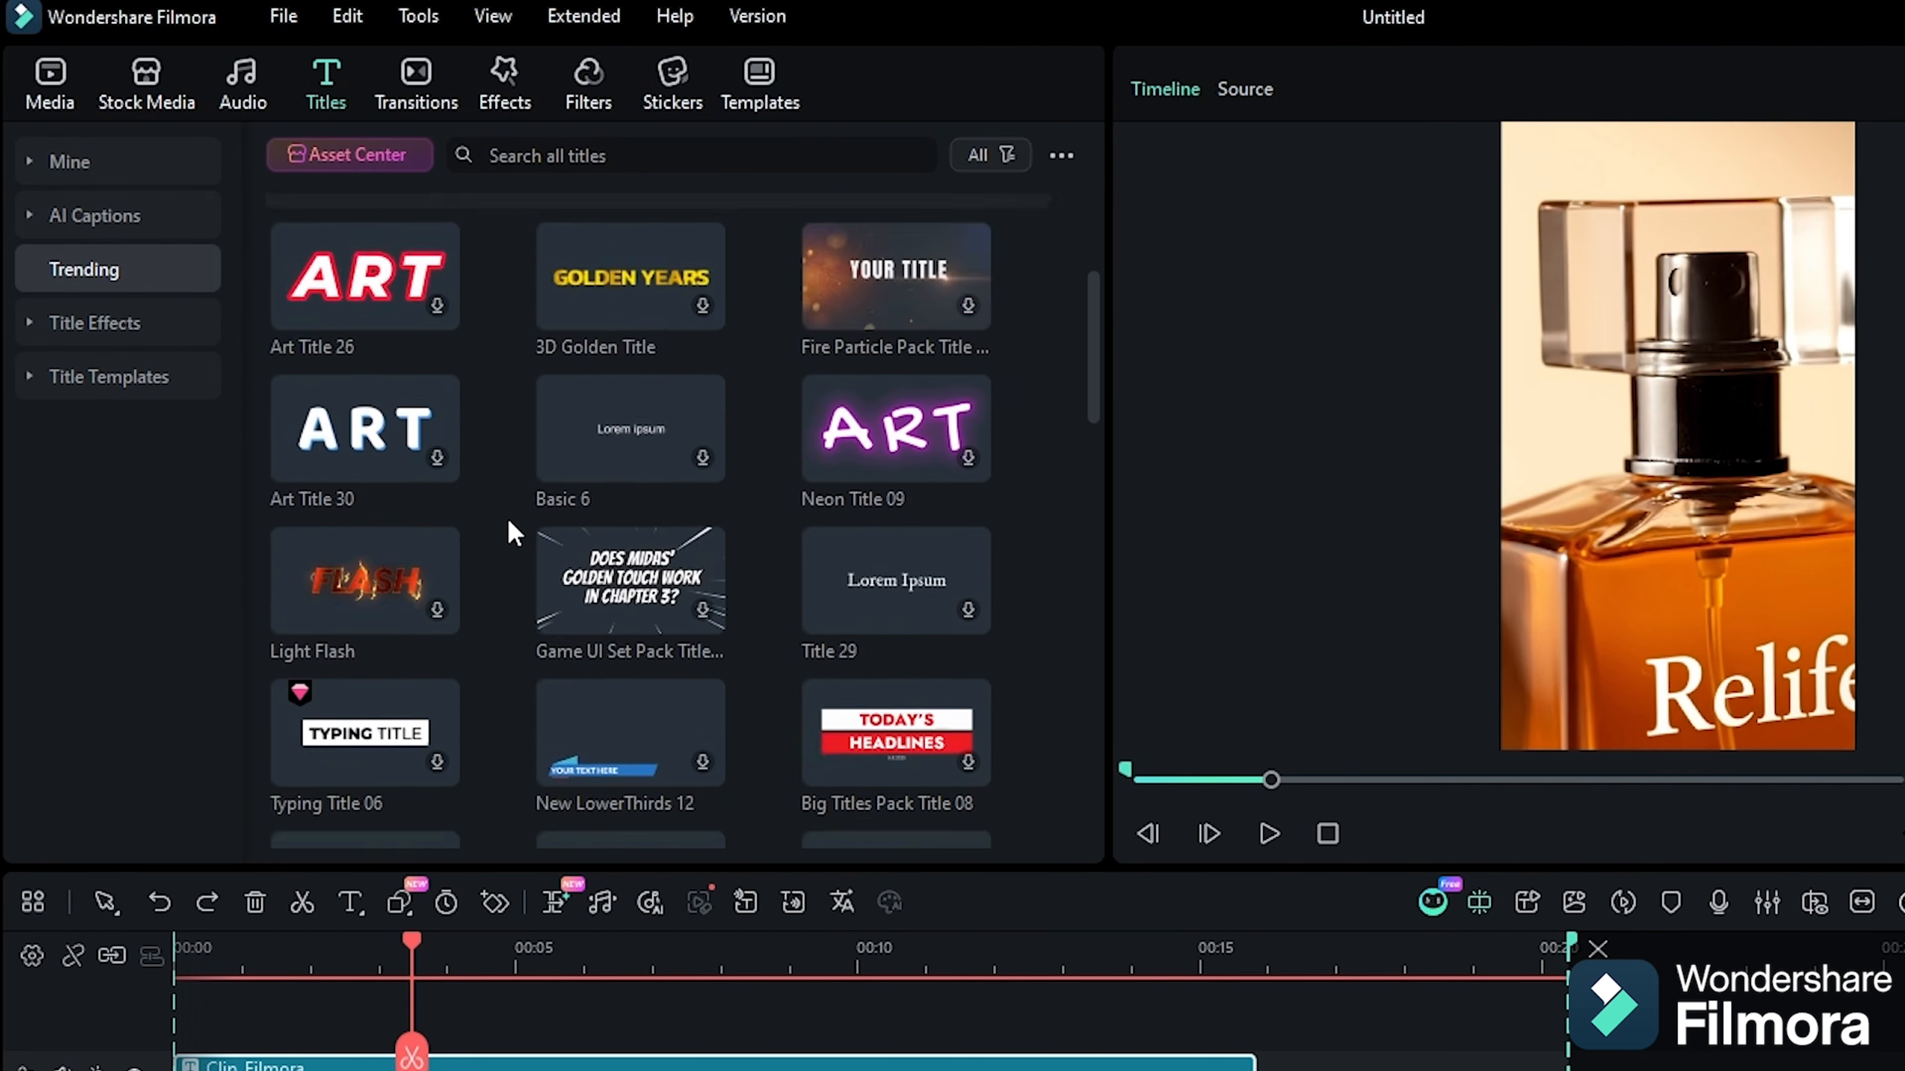
# - Browse the trending title presets for a suitable style
pyautogui.scroll(-2, 514, 529)
pyautogui.scroll(-4, 521, 529)
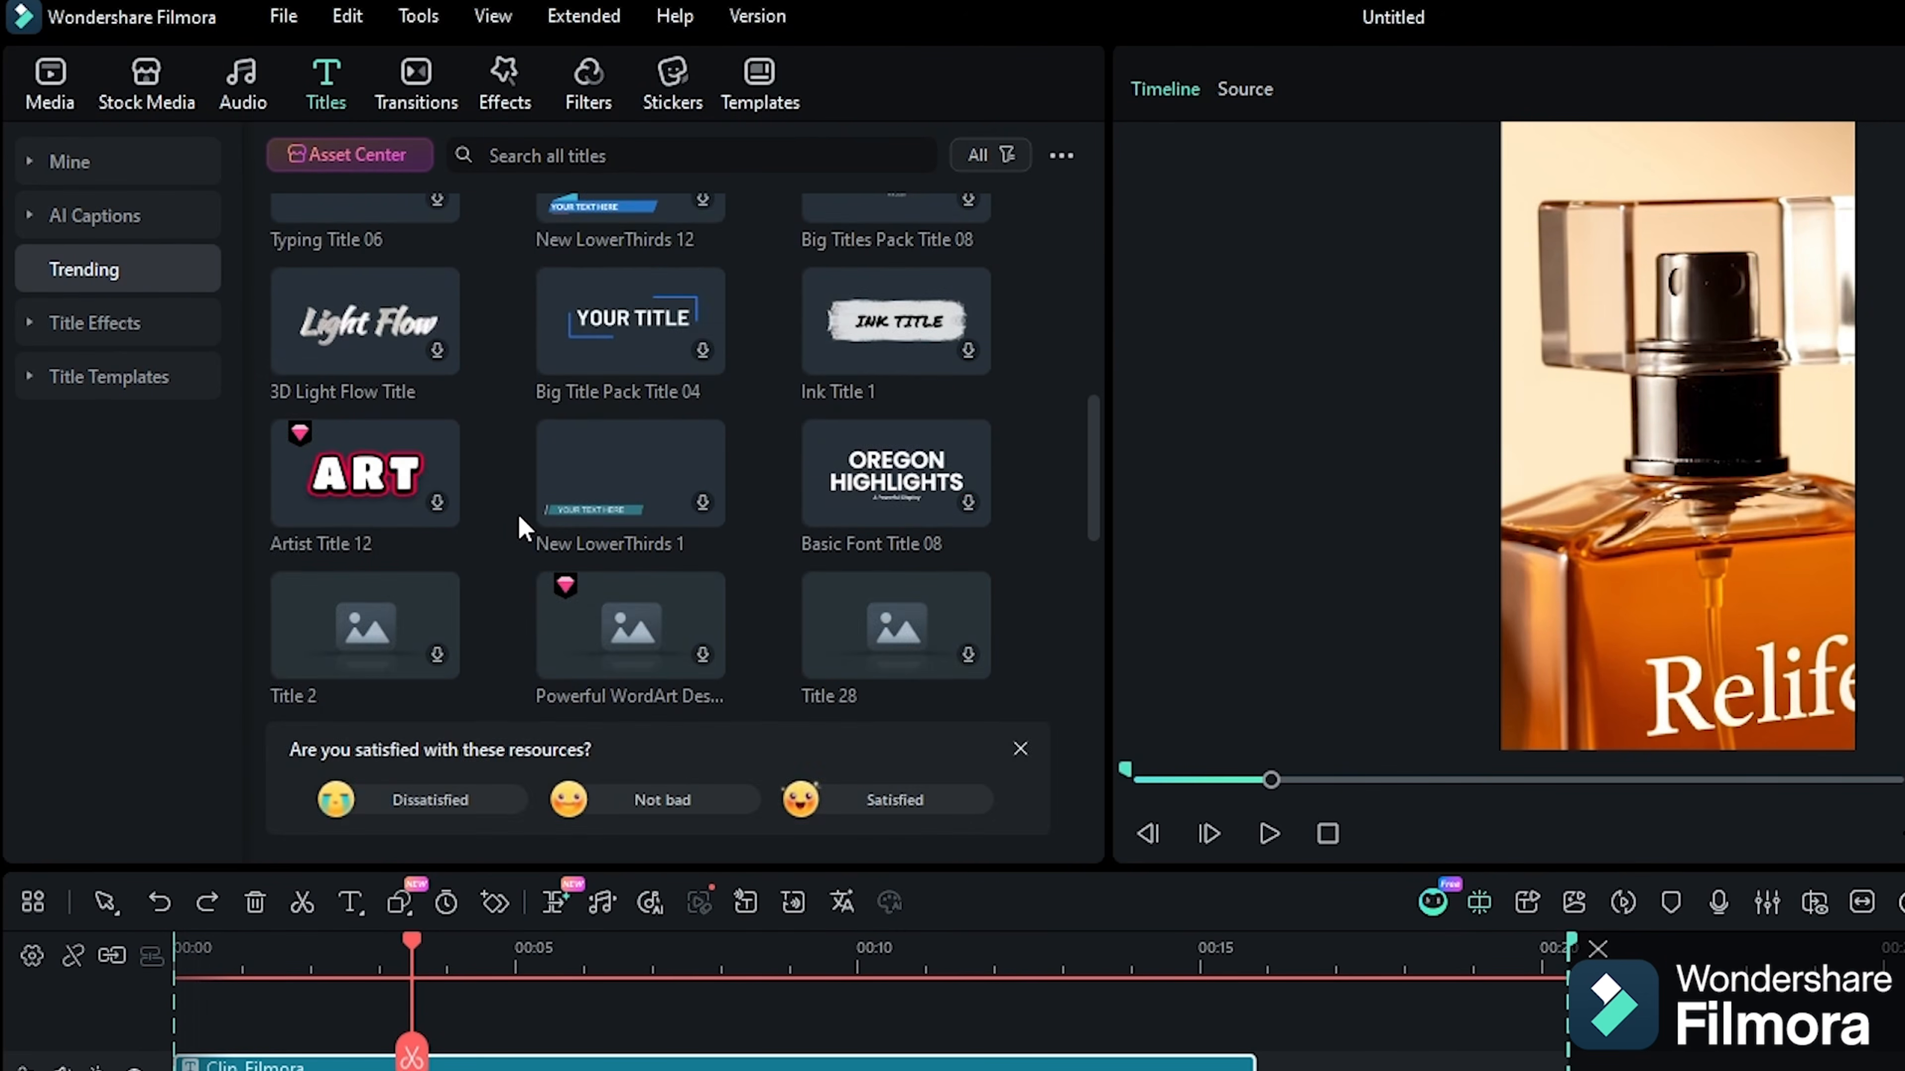